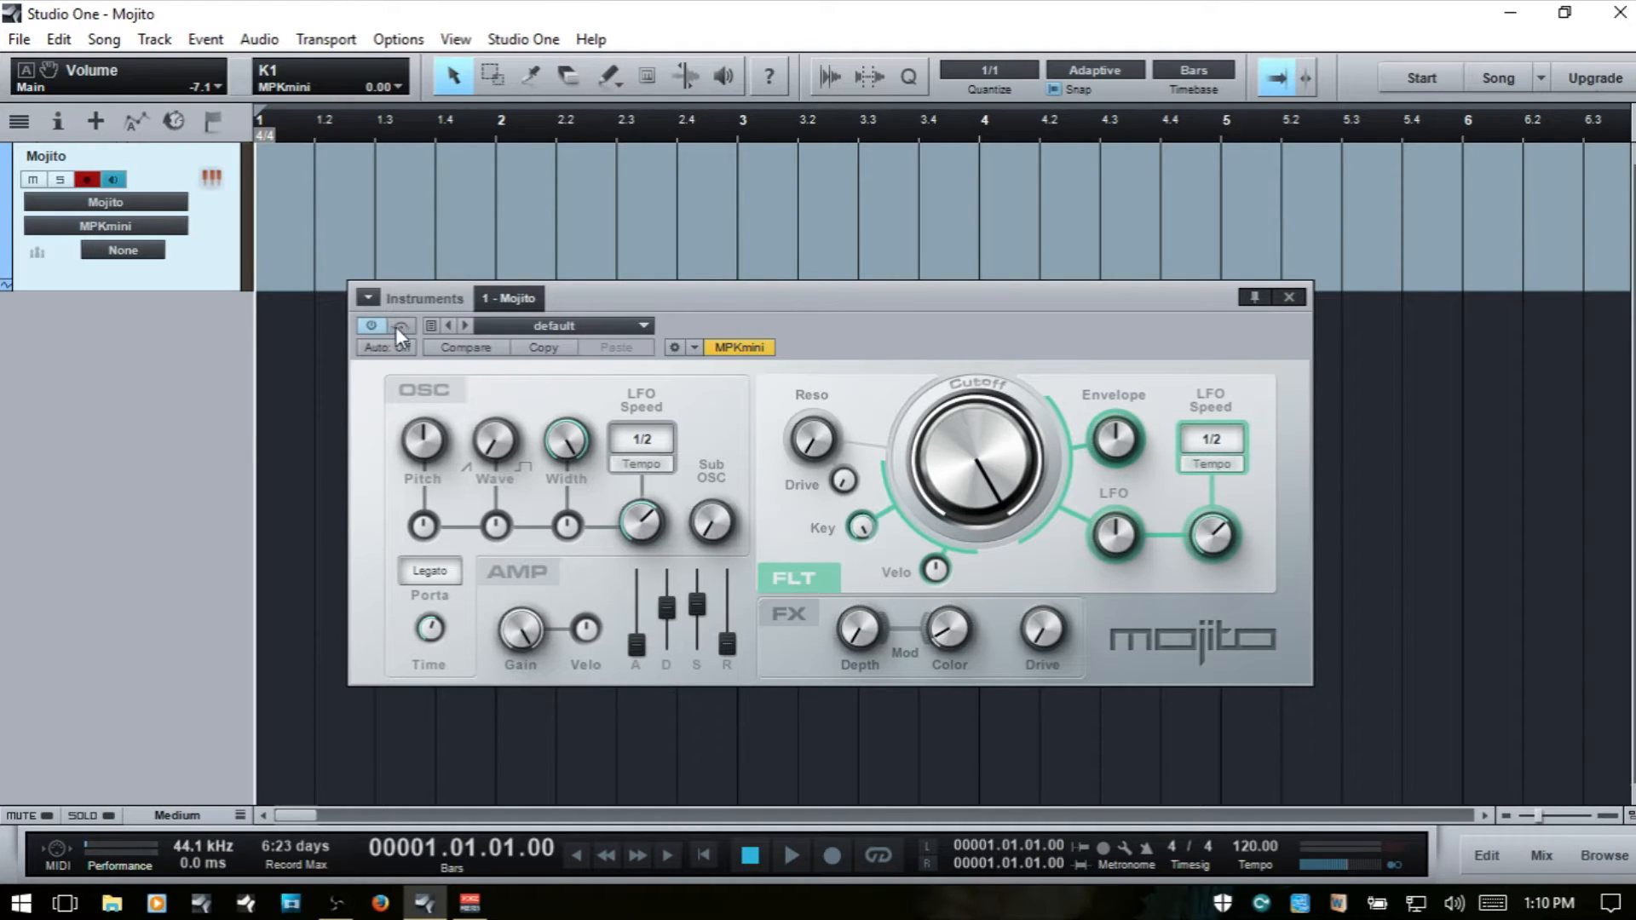
- Examine the Mojito instrument's preset commands, its list of available presets and its automation modes
{"action": "left_click", "coordinate": [433, 326]}
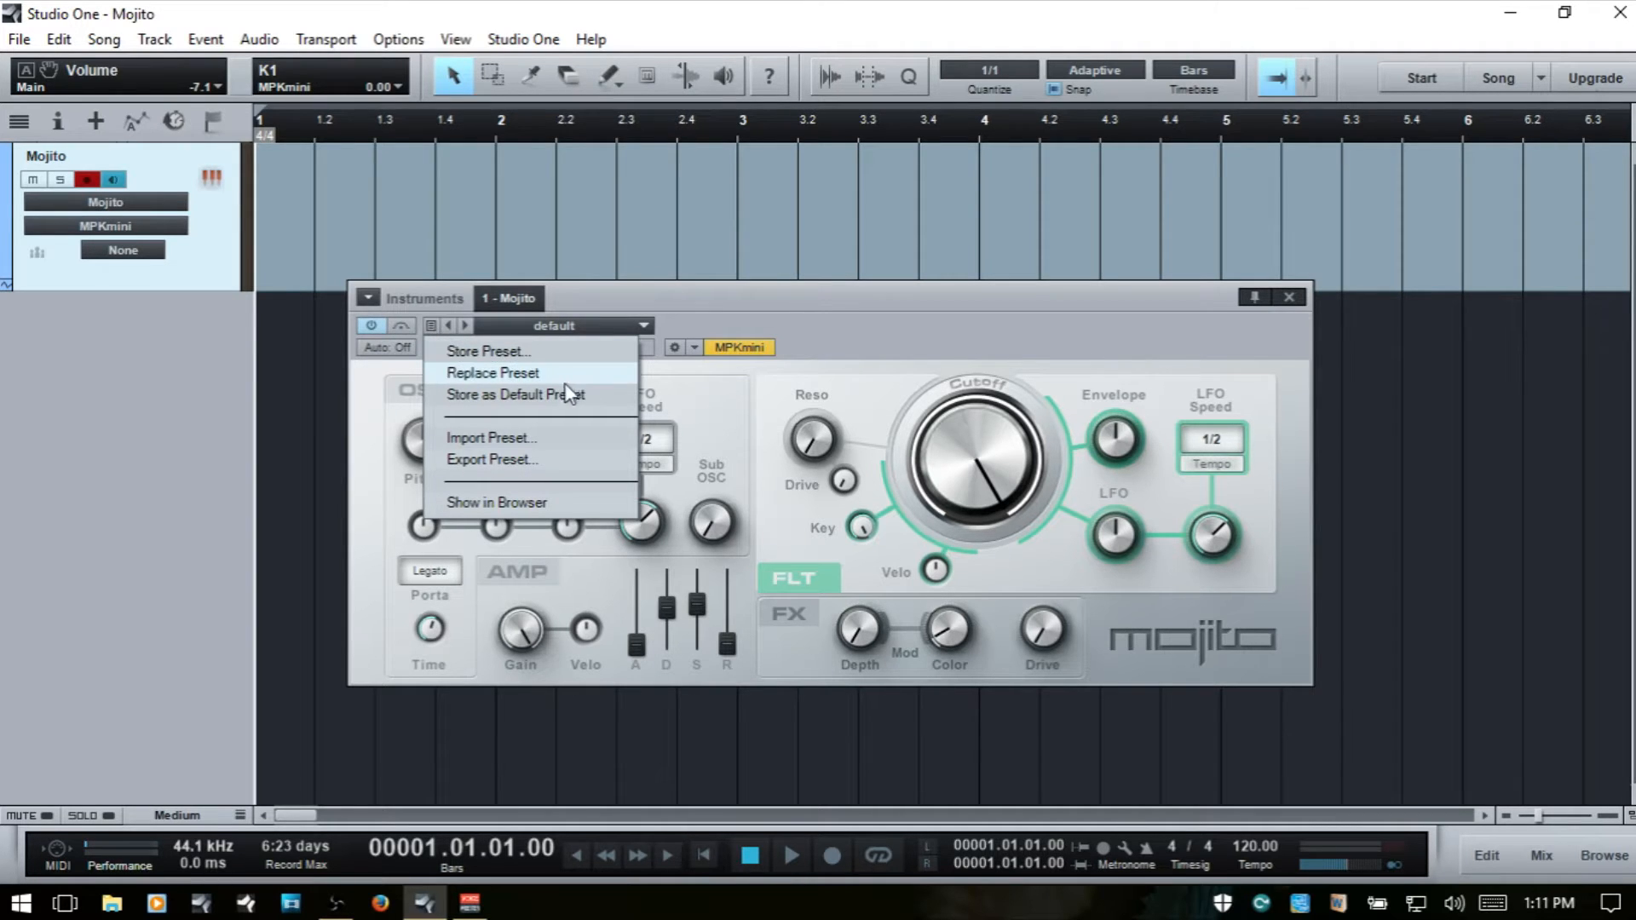
{"action": "left_click", "coordinate": [766, 316]}
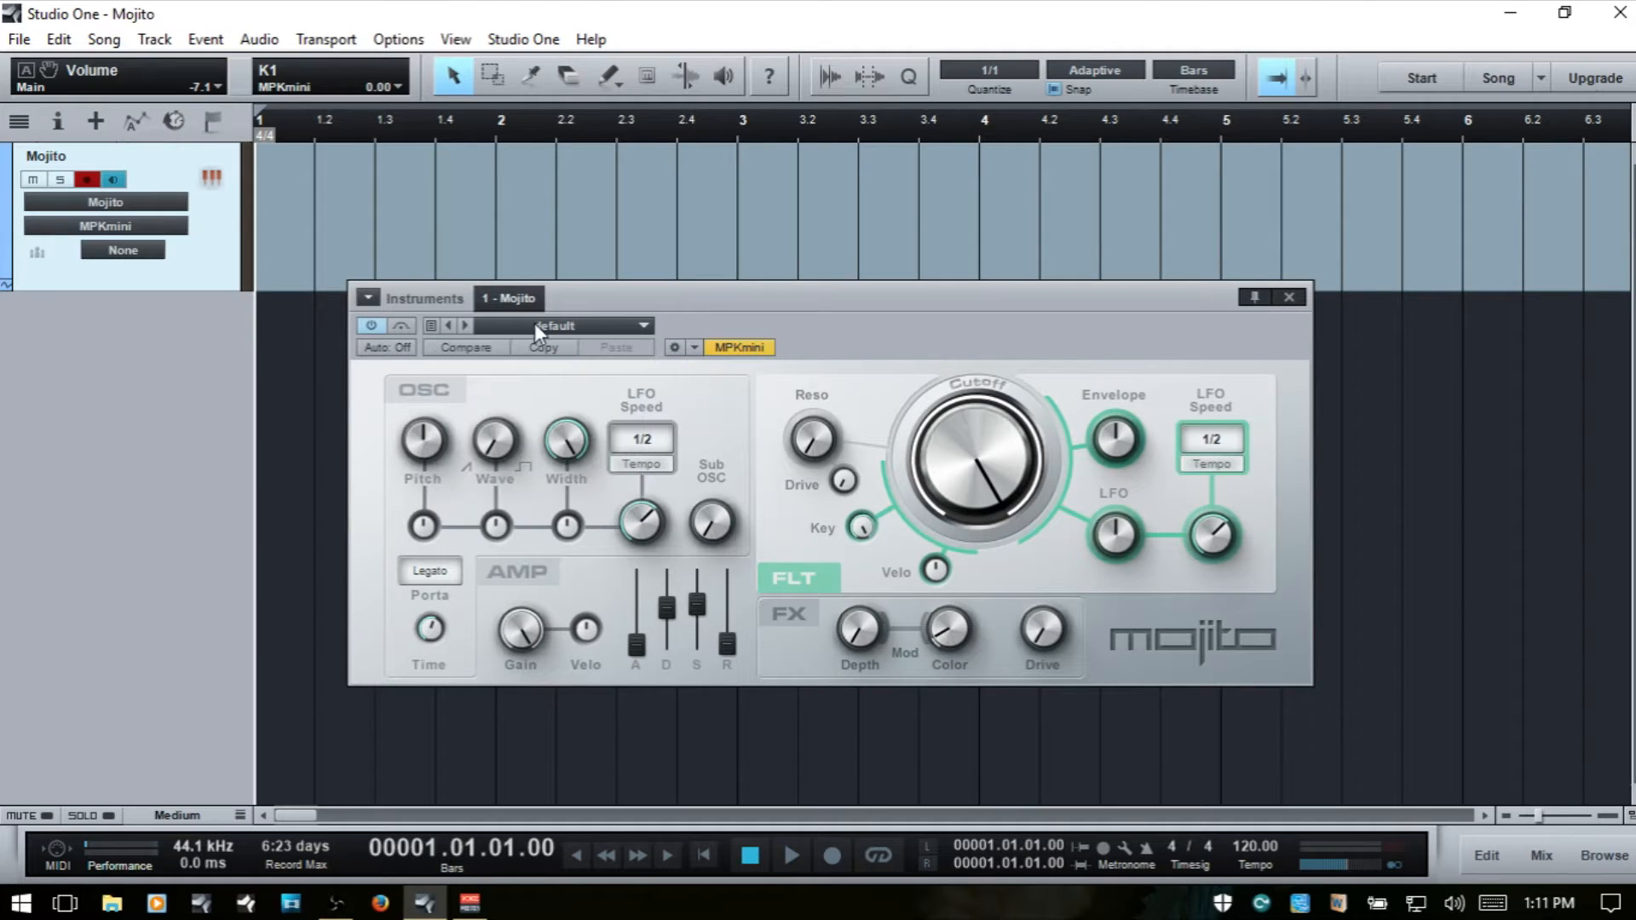
{"action": "left_click", "coordinate": [642, 325]}
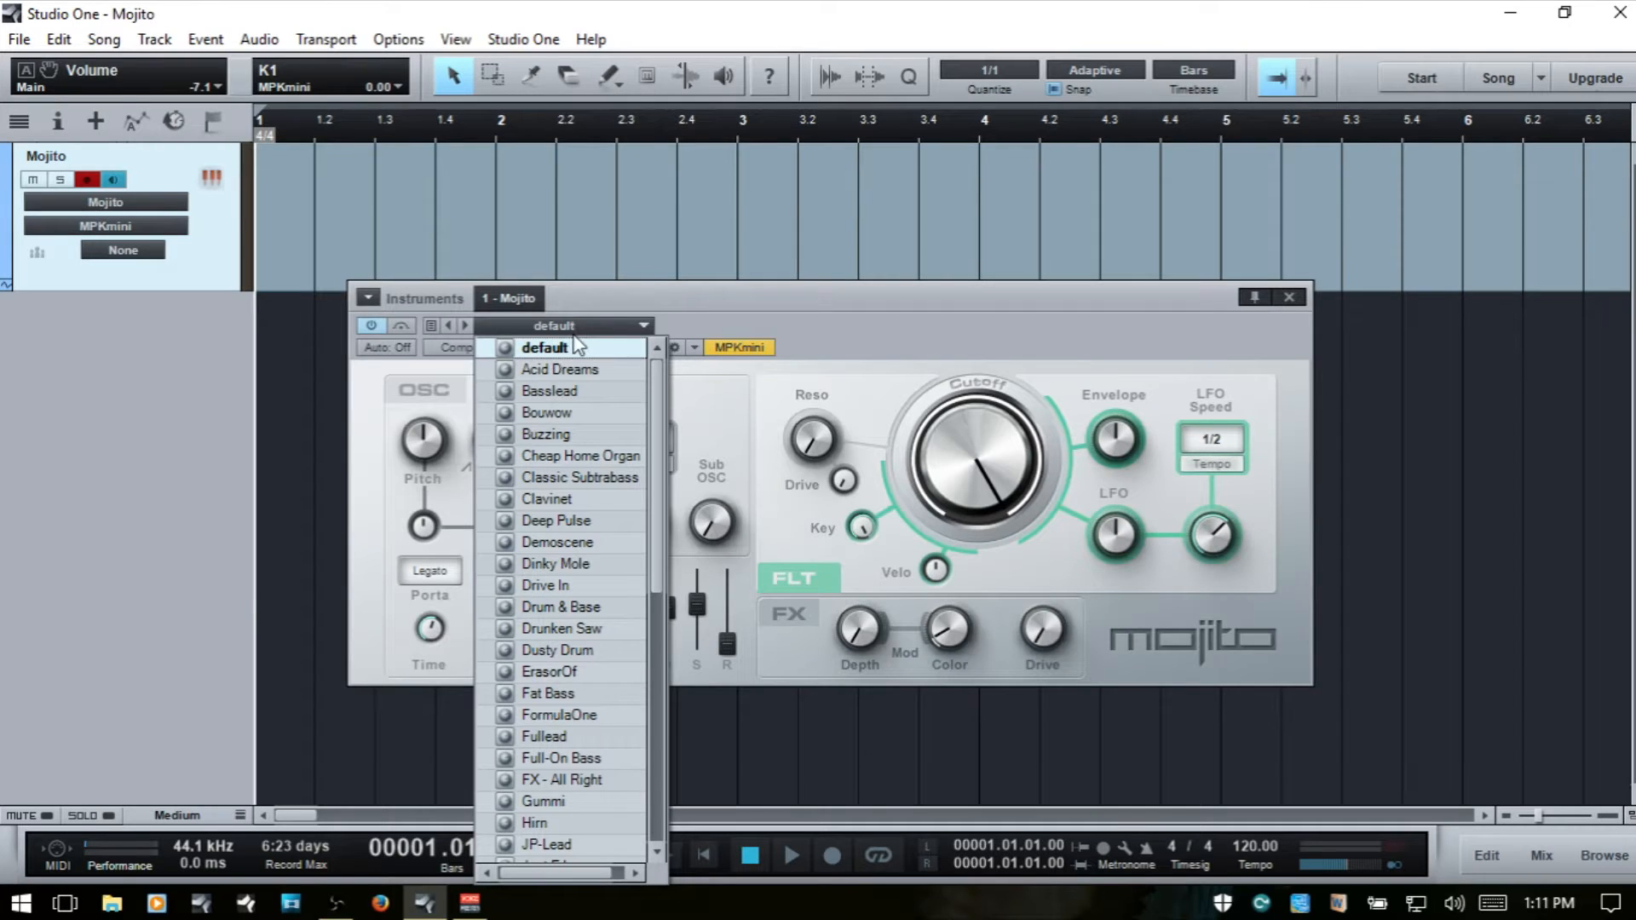
{"action": "left_click", "coordinate": [697, 307]}
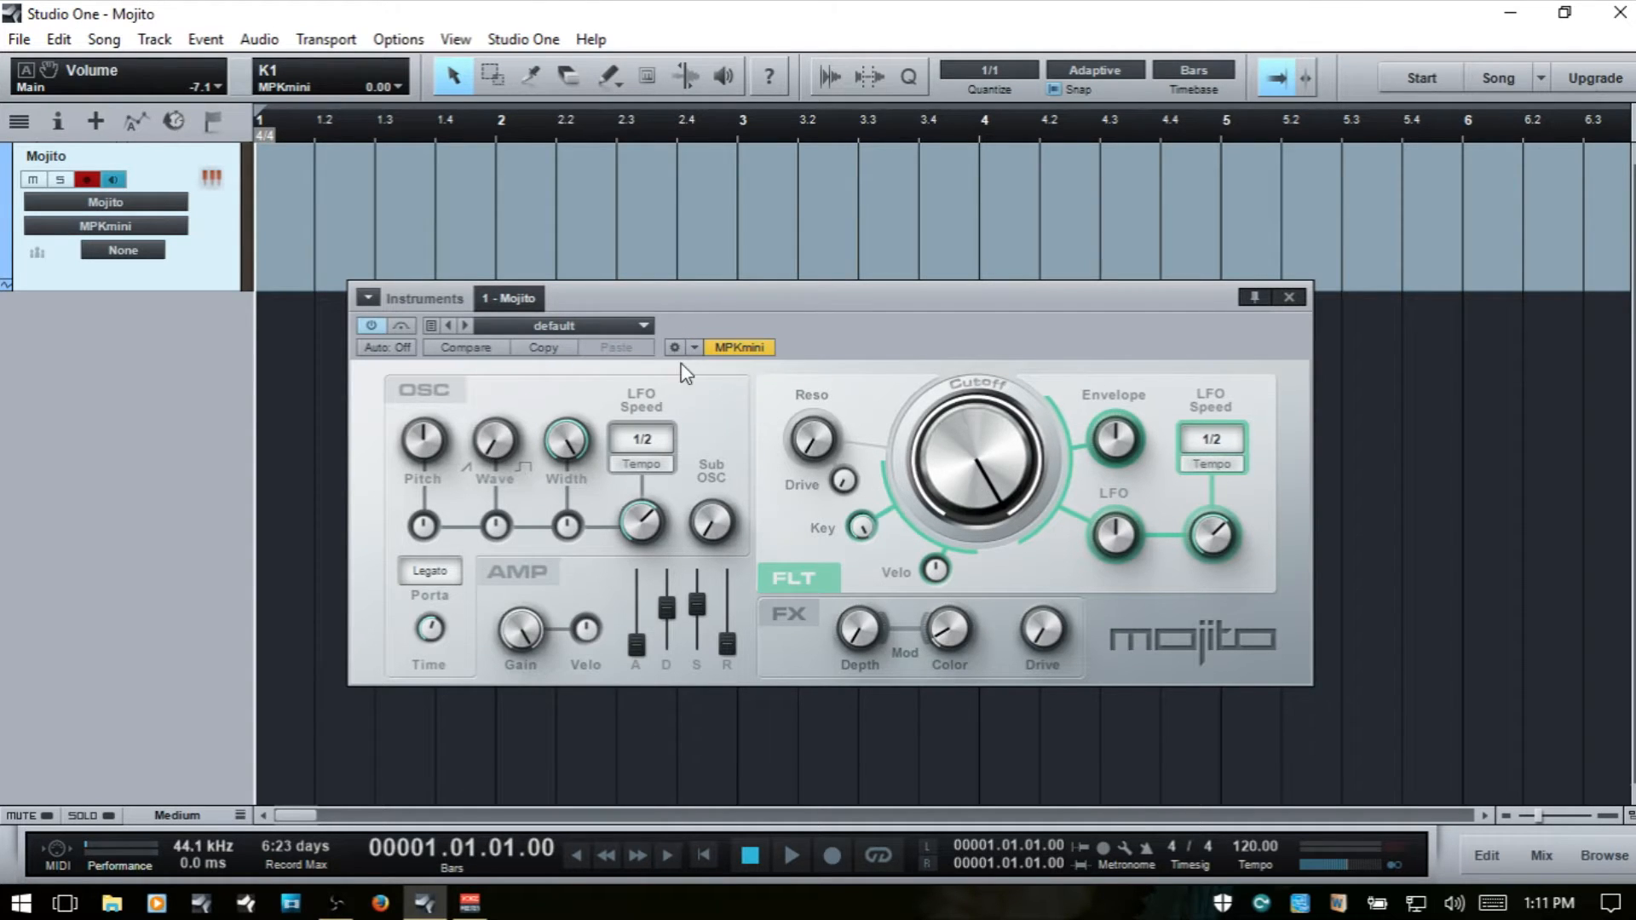
{"action": "left_click", "coordinate": [387, 349]}
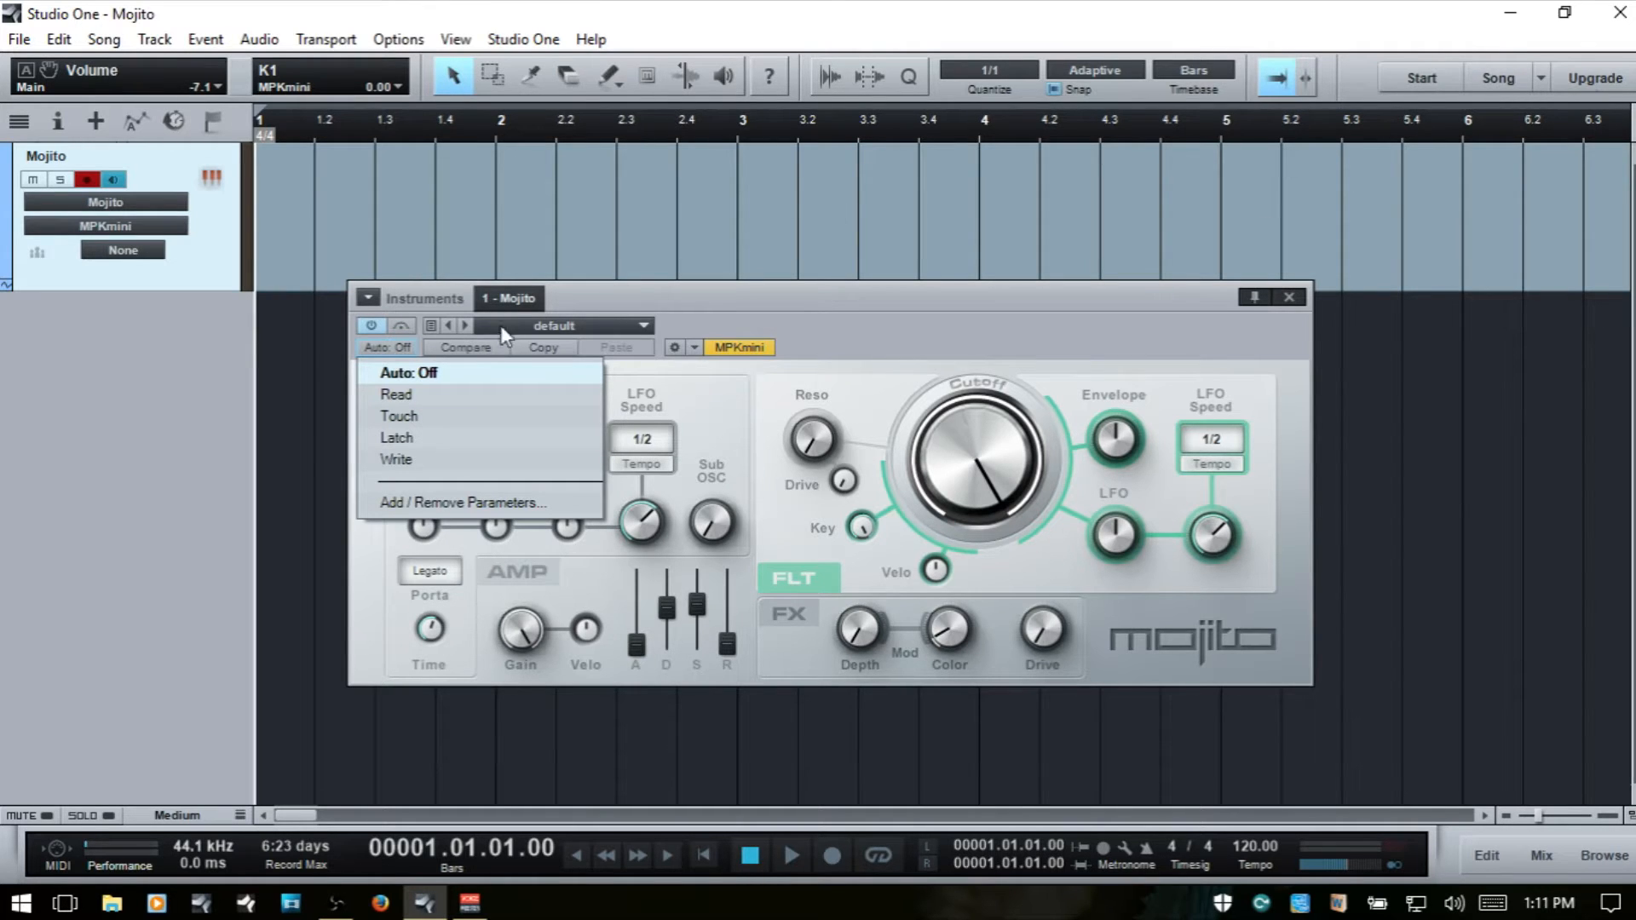
{"action": "left_click", "coordinate": [837, 309]}
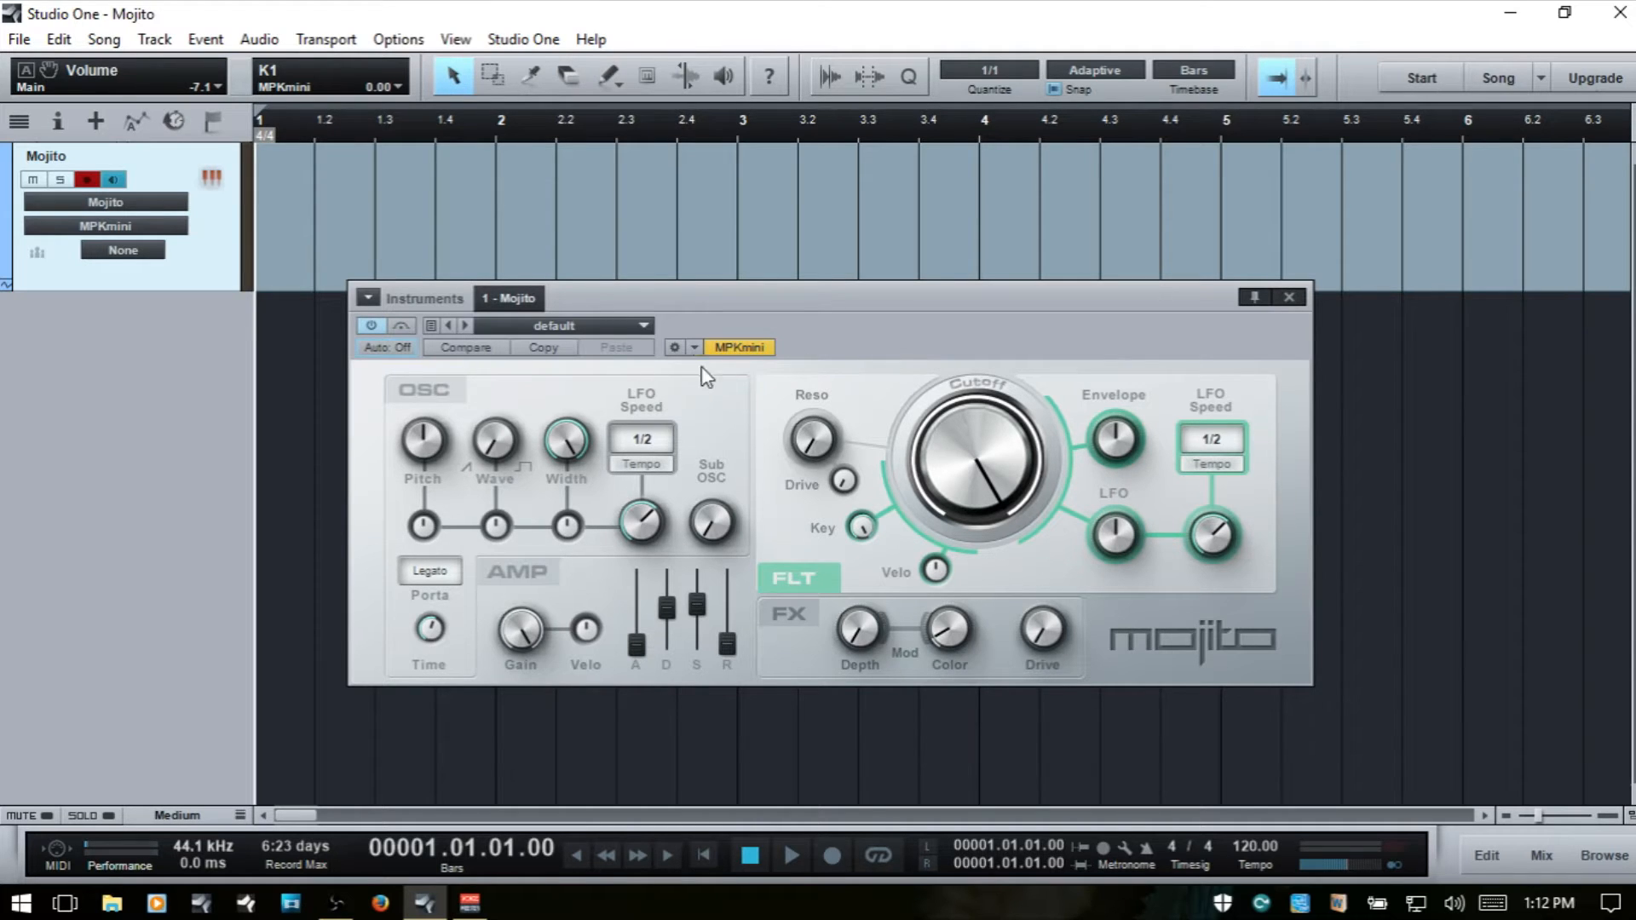
- Show the parameter mapping controls in the Mojito window and link Filter Cutoff to the MPKmini knob K4
{"action": "left_click", "coordinate": [674, 347]}
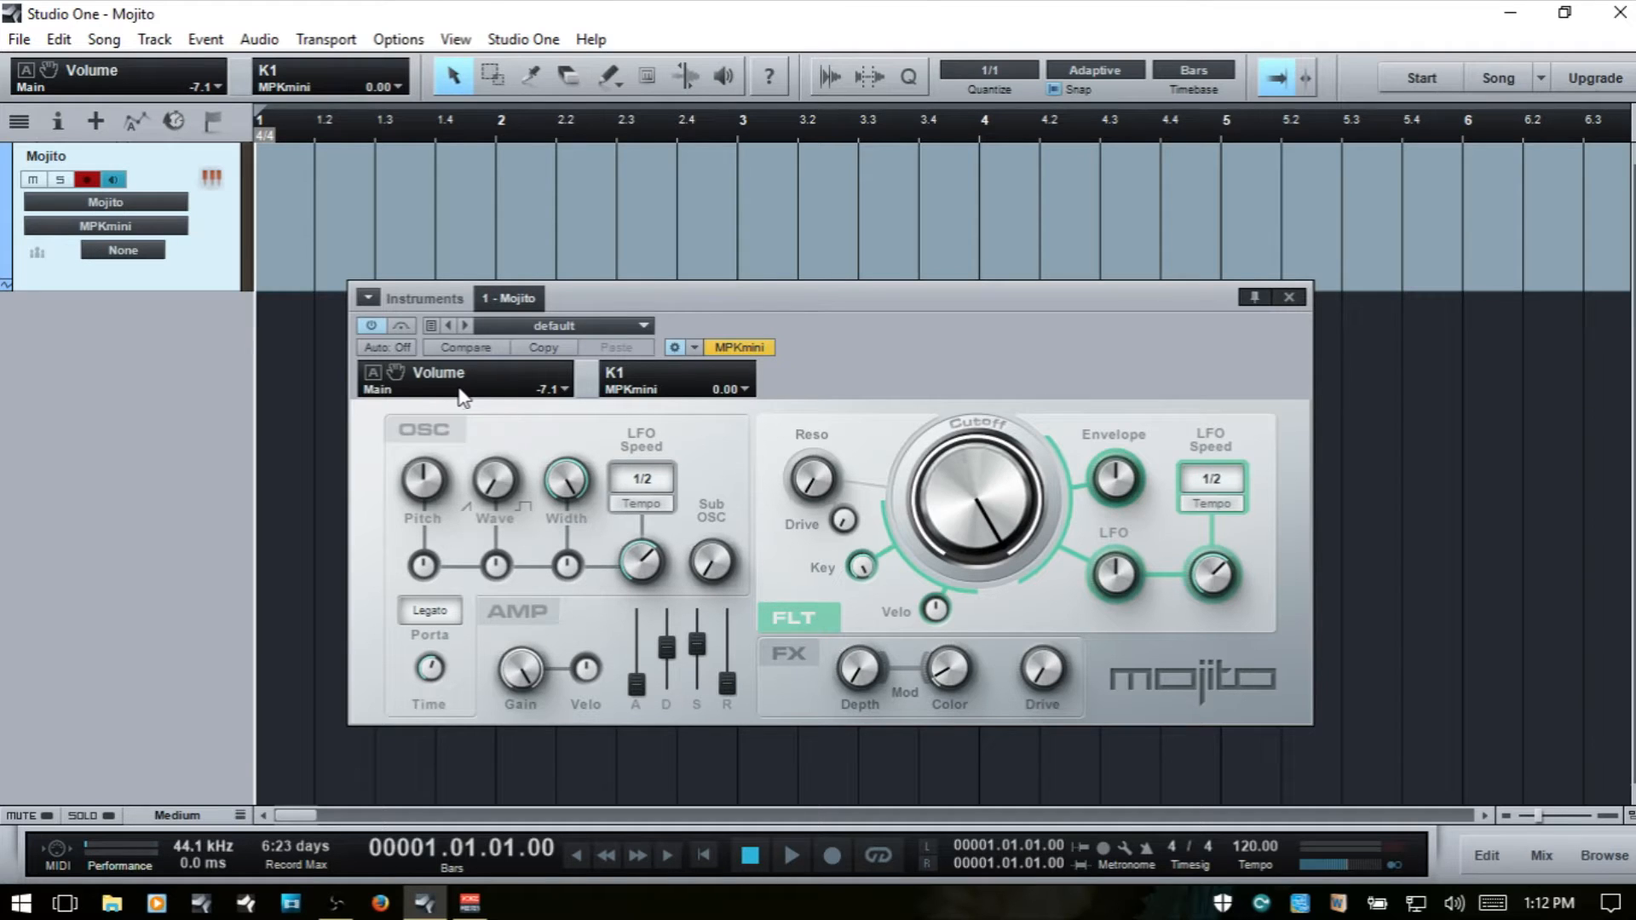
{"action": "left_click_drag", "start_coordinate": [988, 485], "coordinate": [973, 496]}
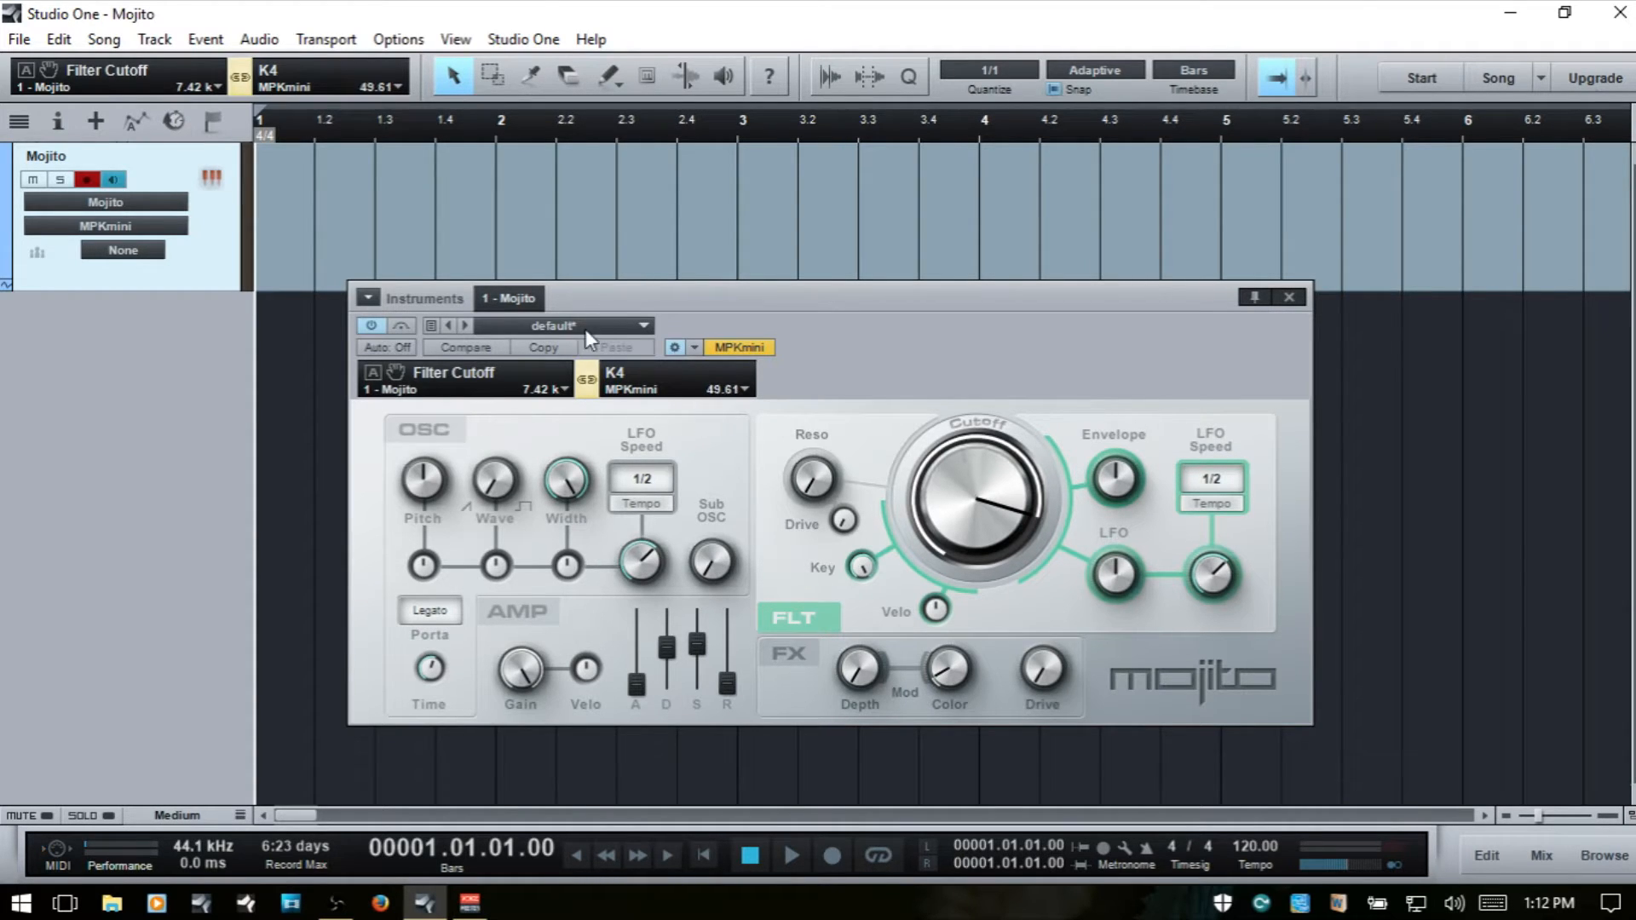
{"action": "left_click", "coordinate": [588, 380]}
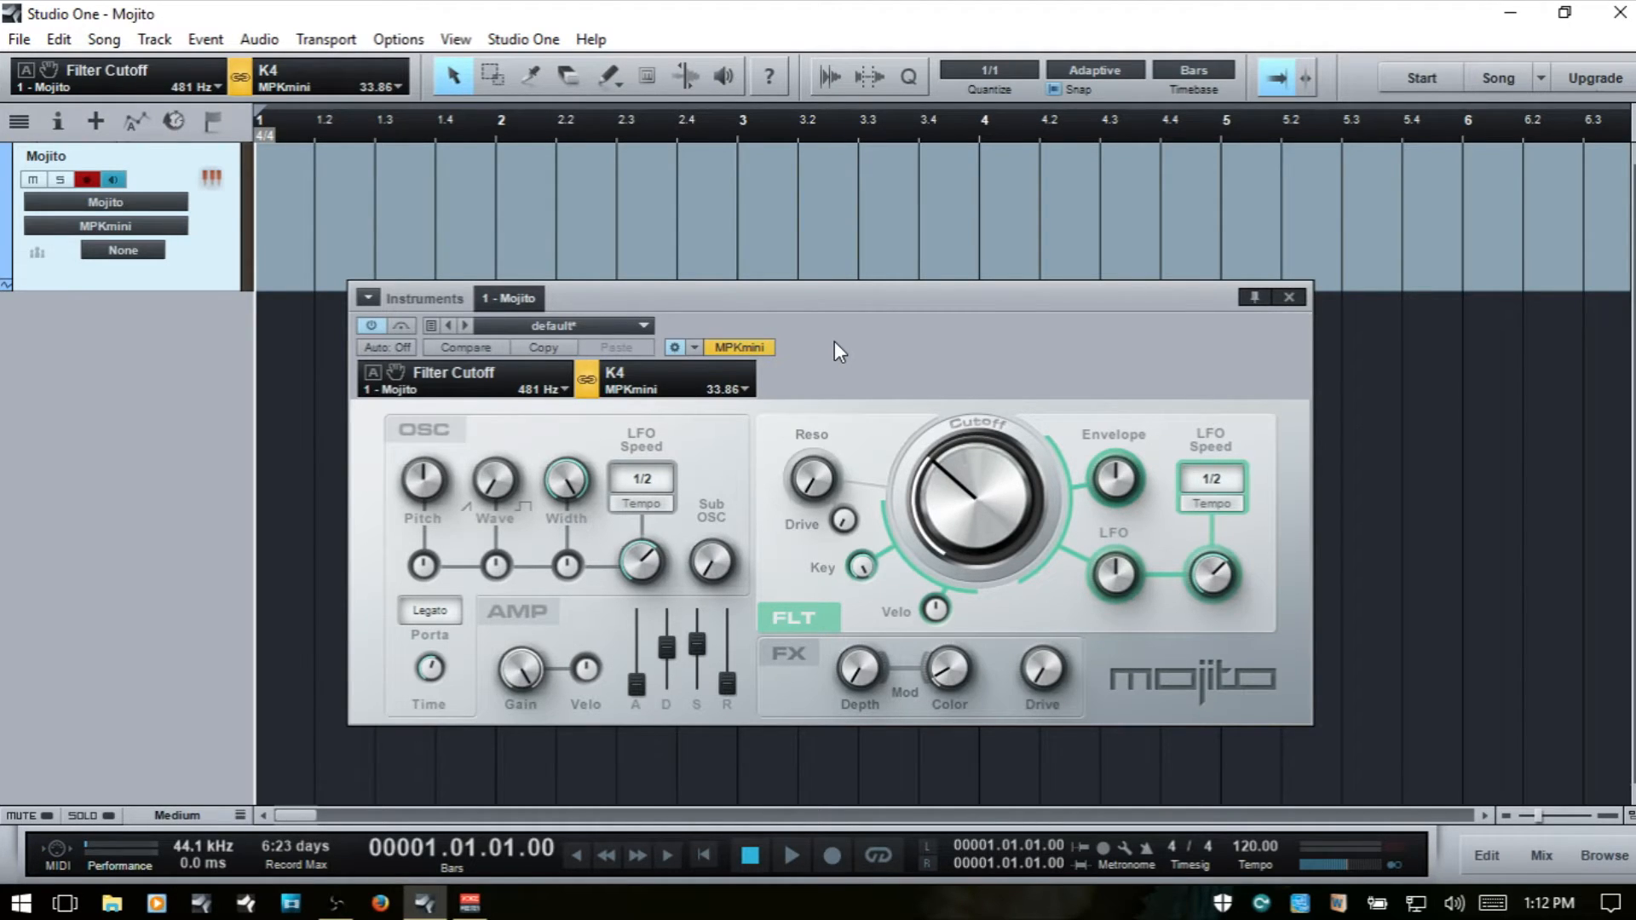
- Unlink Filter Cutoff from knob K4 and hide the parameter mapping controls
{"action": "left_click", "coordinate": [588, 383]}
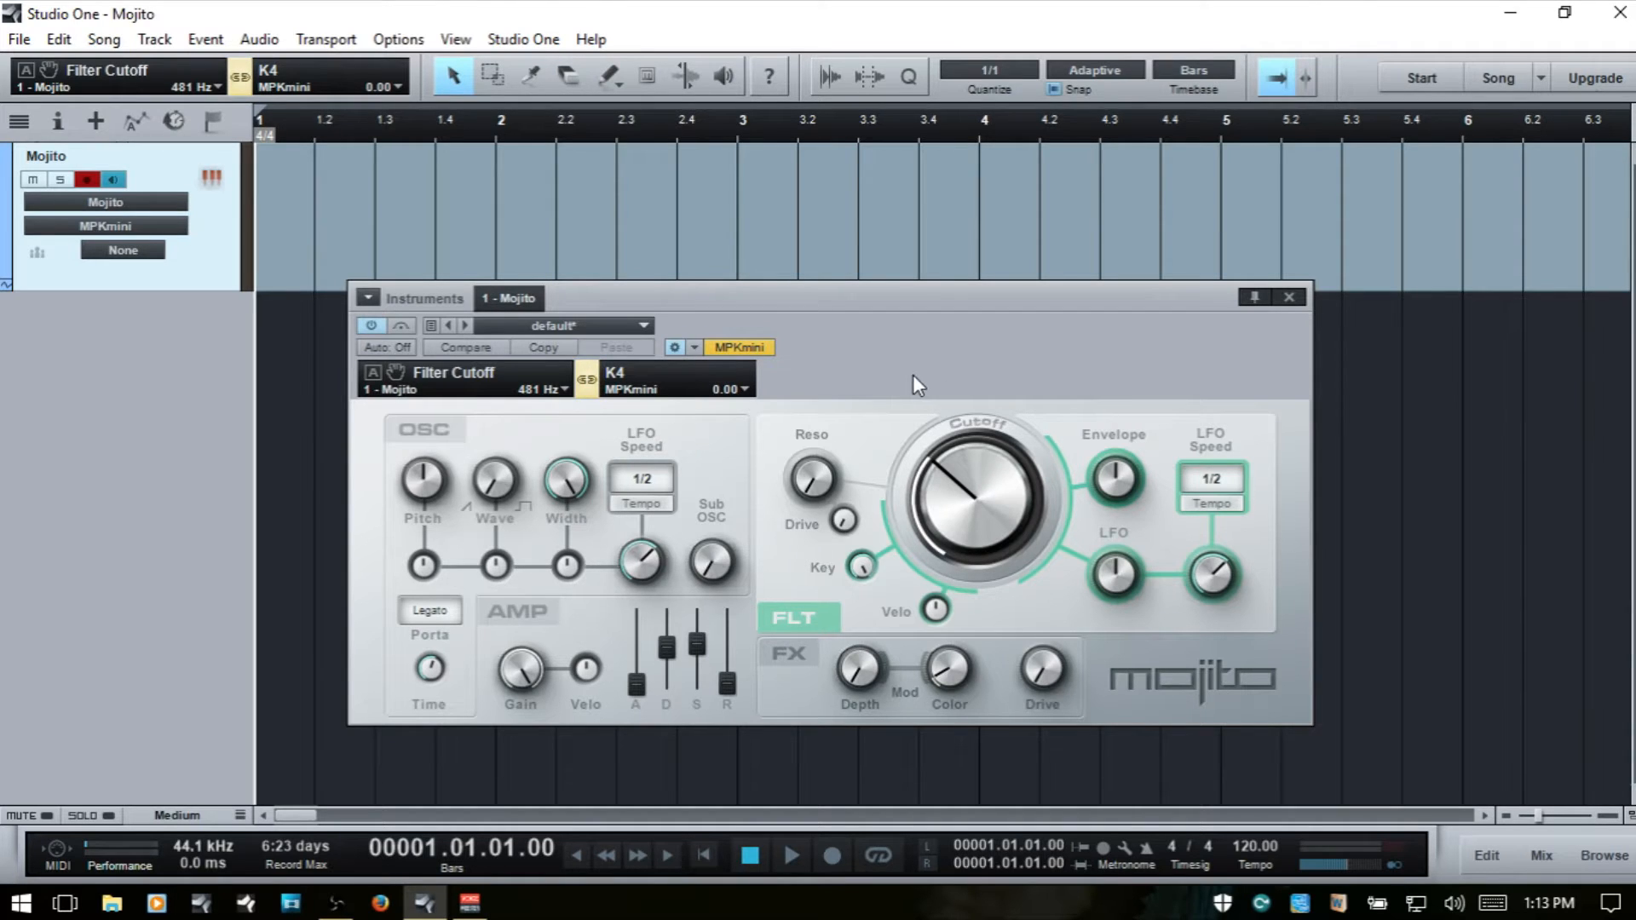
{"action": "left_click", "coordinate": [675, 347]}
{"action": "left_click_drag", "start_coordinate": [820, 299], "coordinate": [811, 273]}
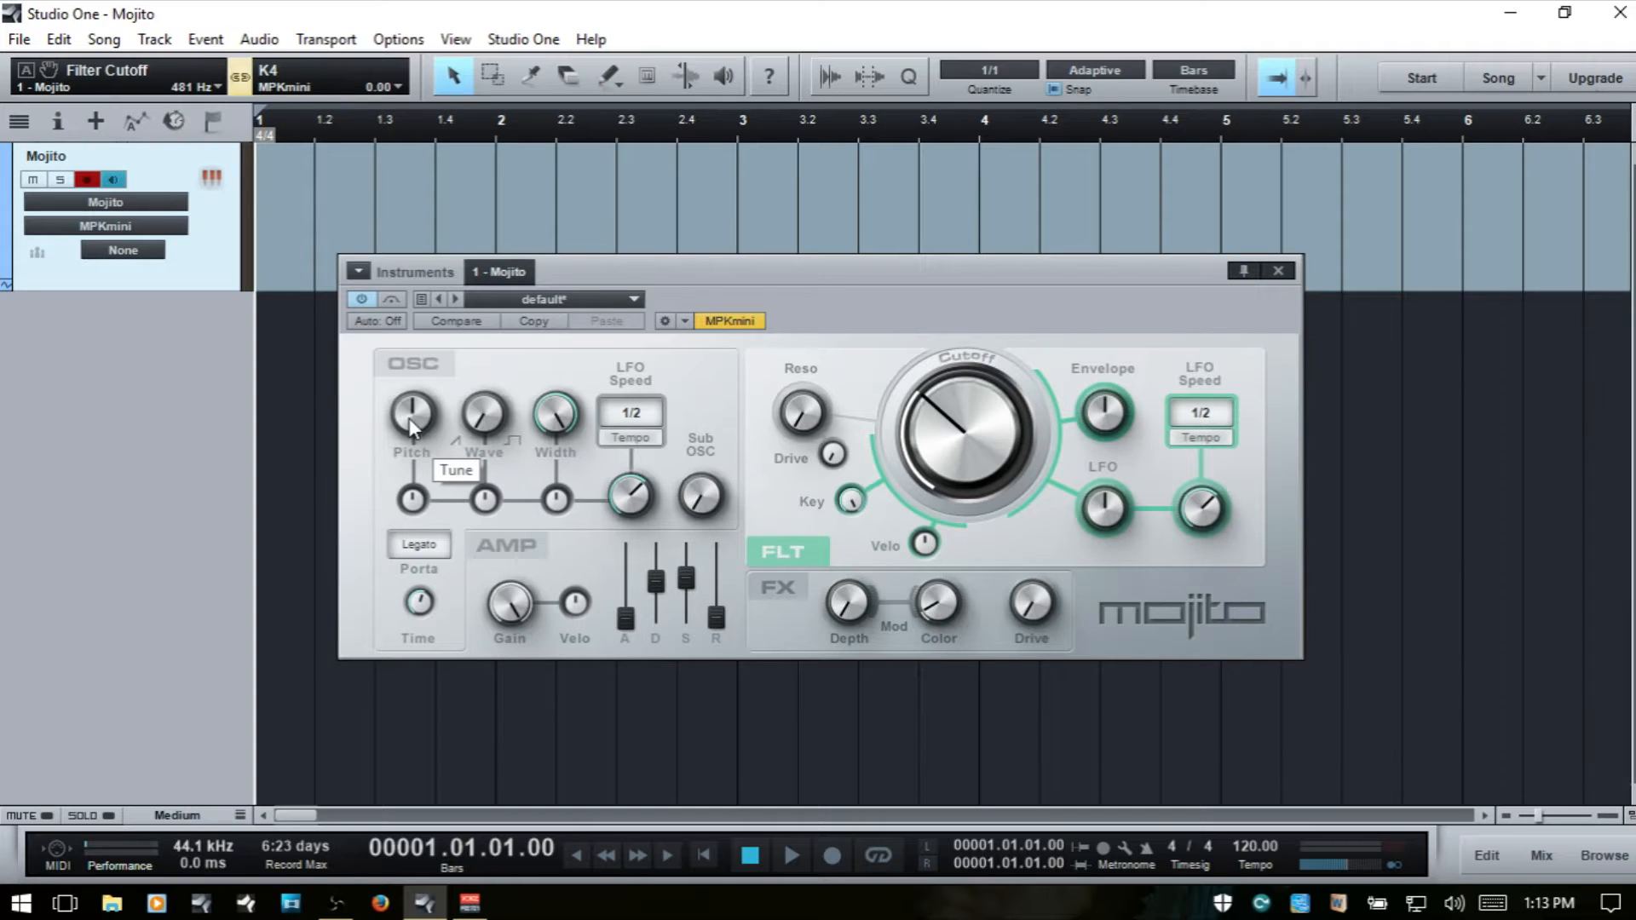
- Sweep the oscillator Pitch down and up through its range and reset it to its centre value
{"action": "mouse_move", "coordinate": [409, 414]}
{"action": "left_mouse_down"}
{"action": "mouse_move", "coordinate": [415, 383]}
{"action": "mouse_move", "coordinate": [415, 426]}
{"action": "left_mouse_up"}
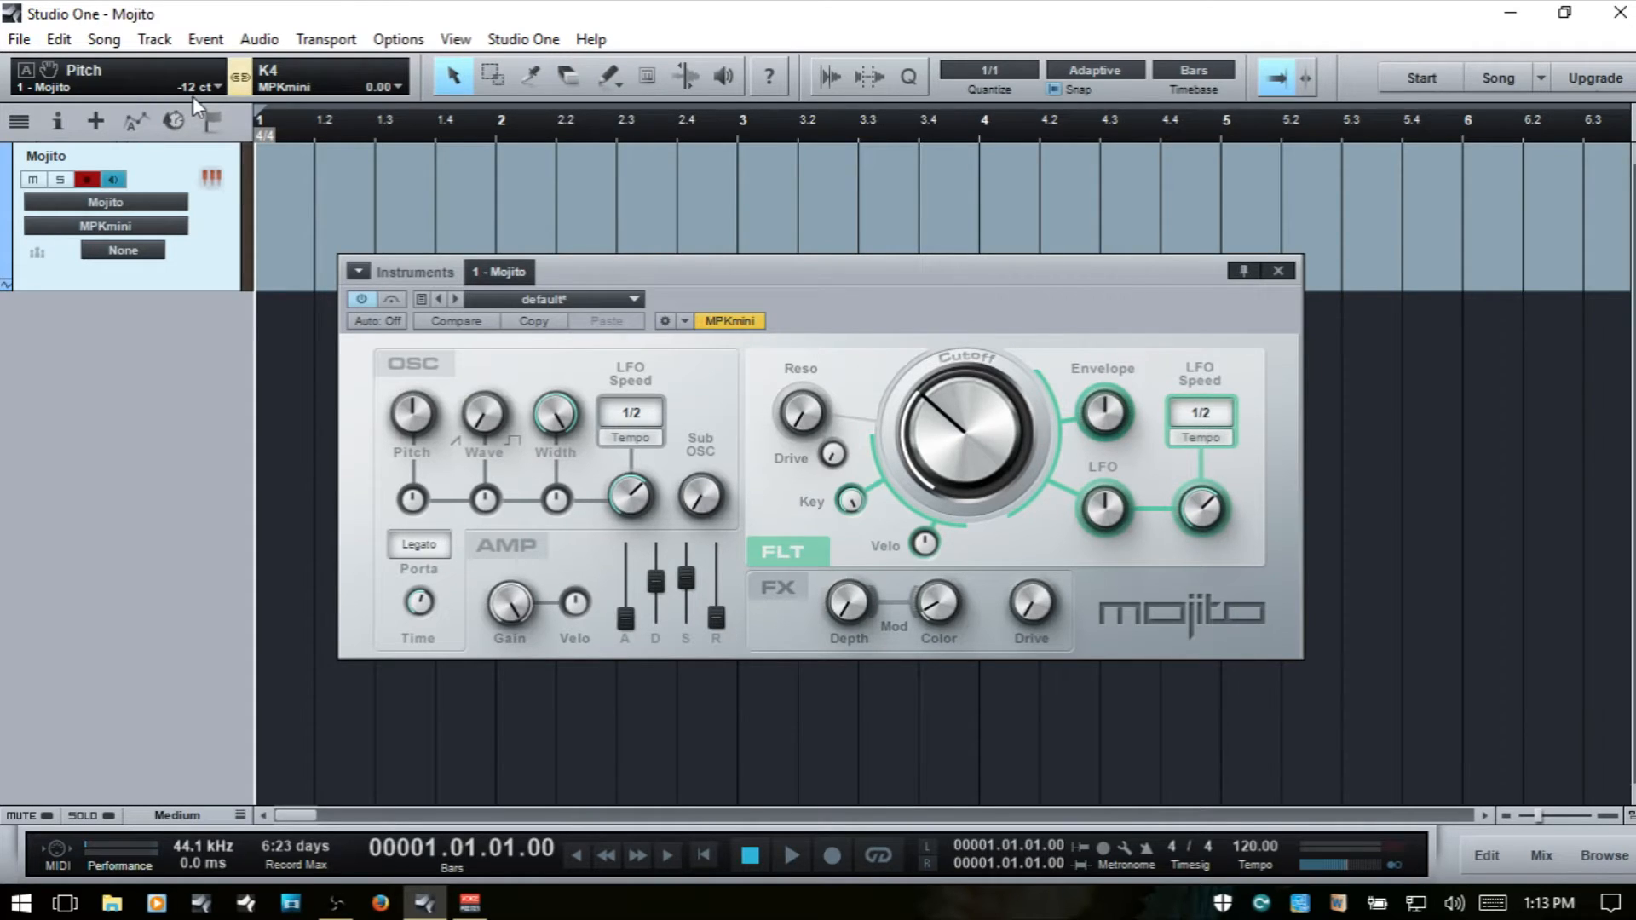
{"action": "left_click_drag", "start_coordinate": [416, 427], "coordinate": [421, 513]}
{"action": "left_click_drag", "start_coordinate": [417, 414], "coordinate": [426, 146]}
{"action": "double_click", "coordinate": [440, 419]}
- Turn the oscillator Wave fully to square and open the filter Cutoff to 16 kHz
{"action": "left_click_drag", "start_coordinate": [827, 262], "coordinate": [560, 314]}
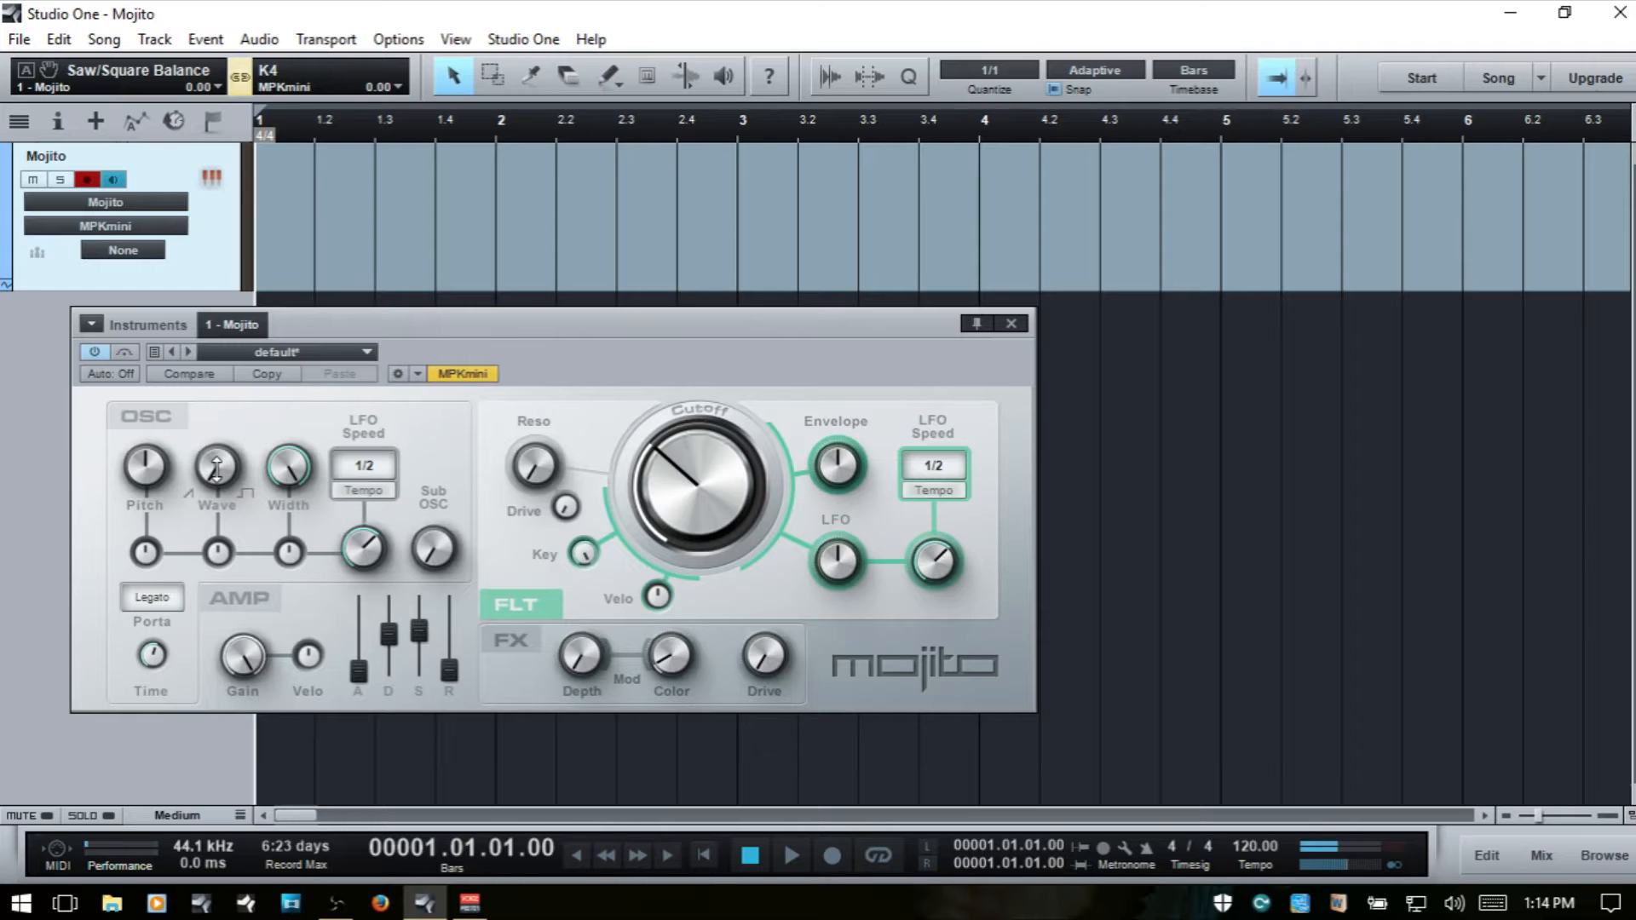
{"action": "left_click_drag", "start_coordinate": [217, 470], "coordinate": [223, 392]}
{"action": "left_click_drag", "start_coordinate": [697, 484], "coordinate": [774, 315]}
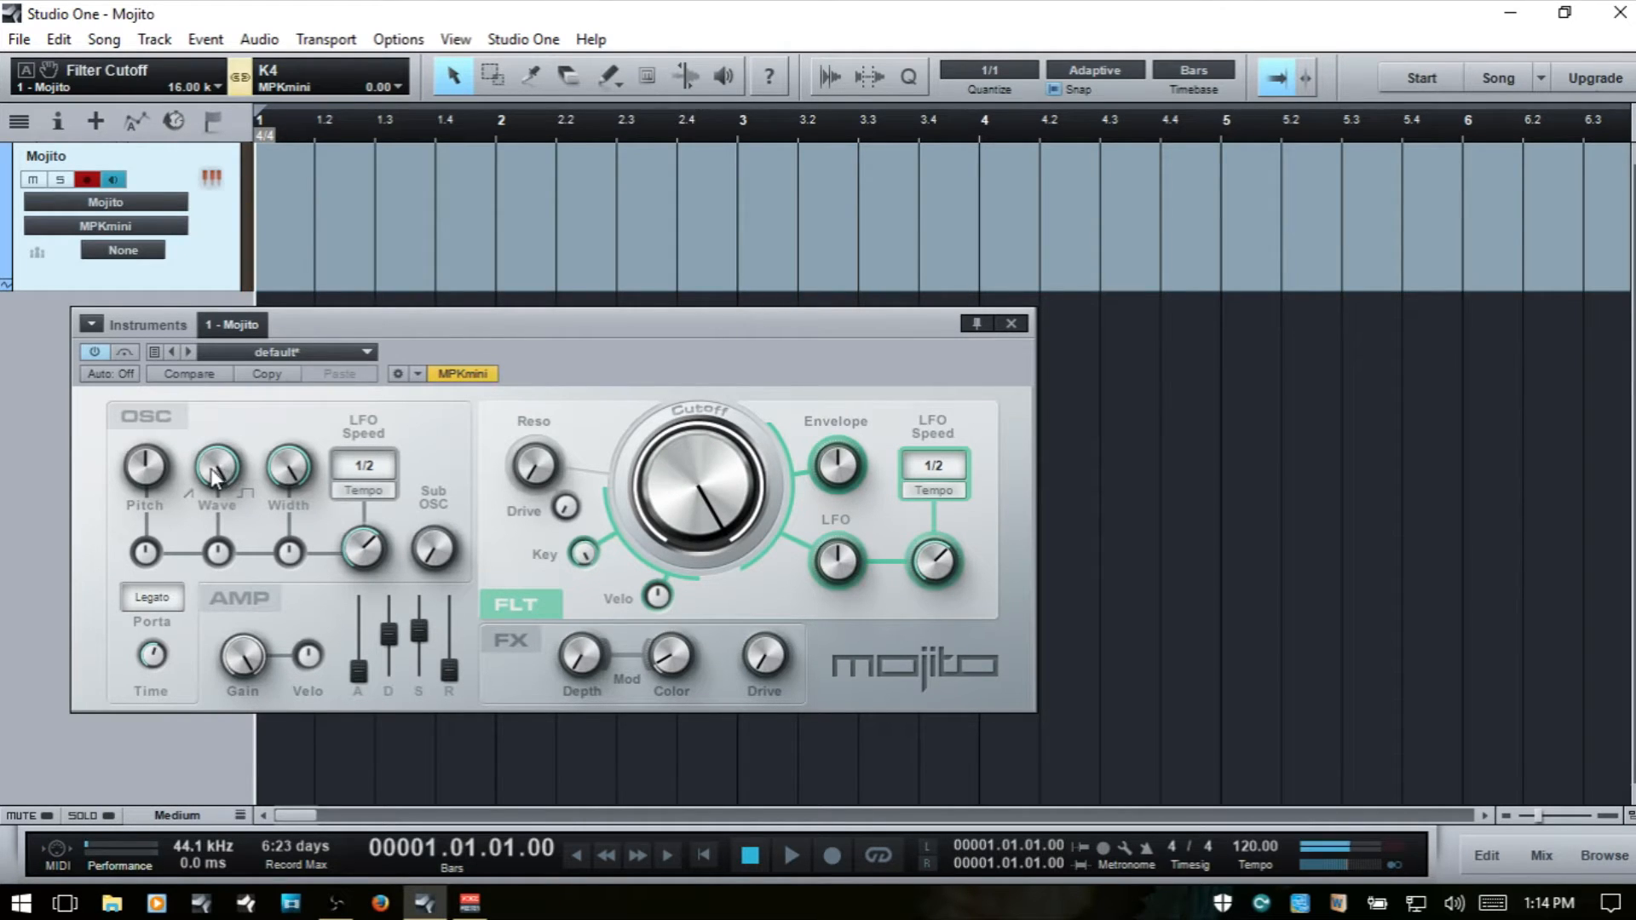
- Adjust the oscillator's Saw/Square Balance, leaving it at 1.00, and its Pulsewidth, leaving it at 100 %
{"action": "left_click_drag", "start_coordinate": [213, 479], "coordinate": [263, 503]}
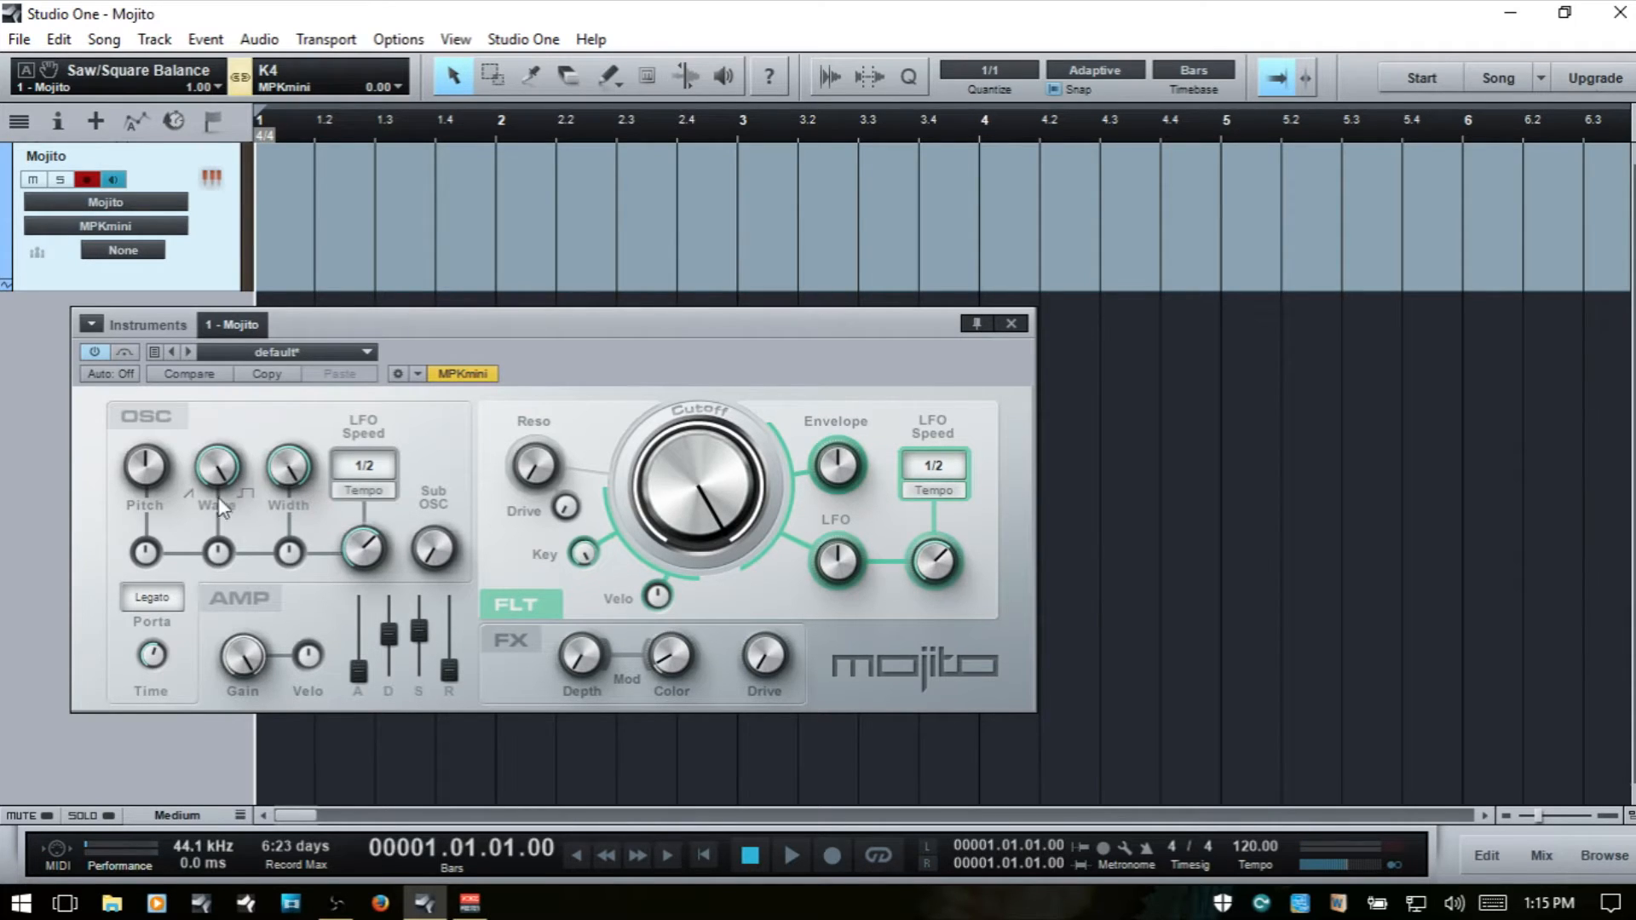
{"action": "left_click", "coordinate": [290, 469]}
{"action": "left_click_drag", "start_coordinate": [289, 469], "coordinate": [294, 429]}
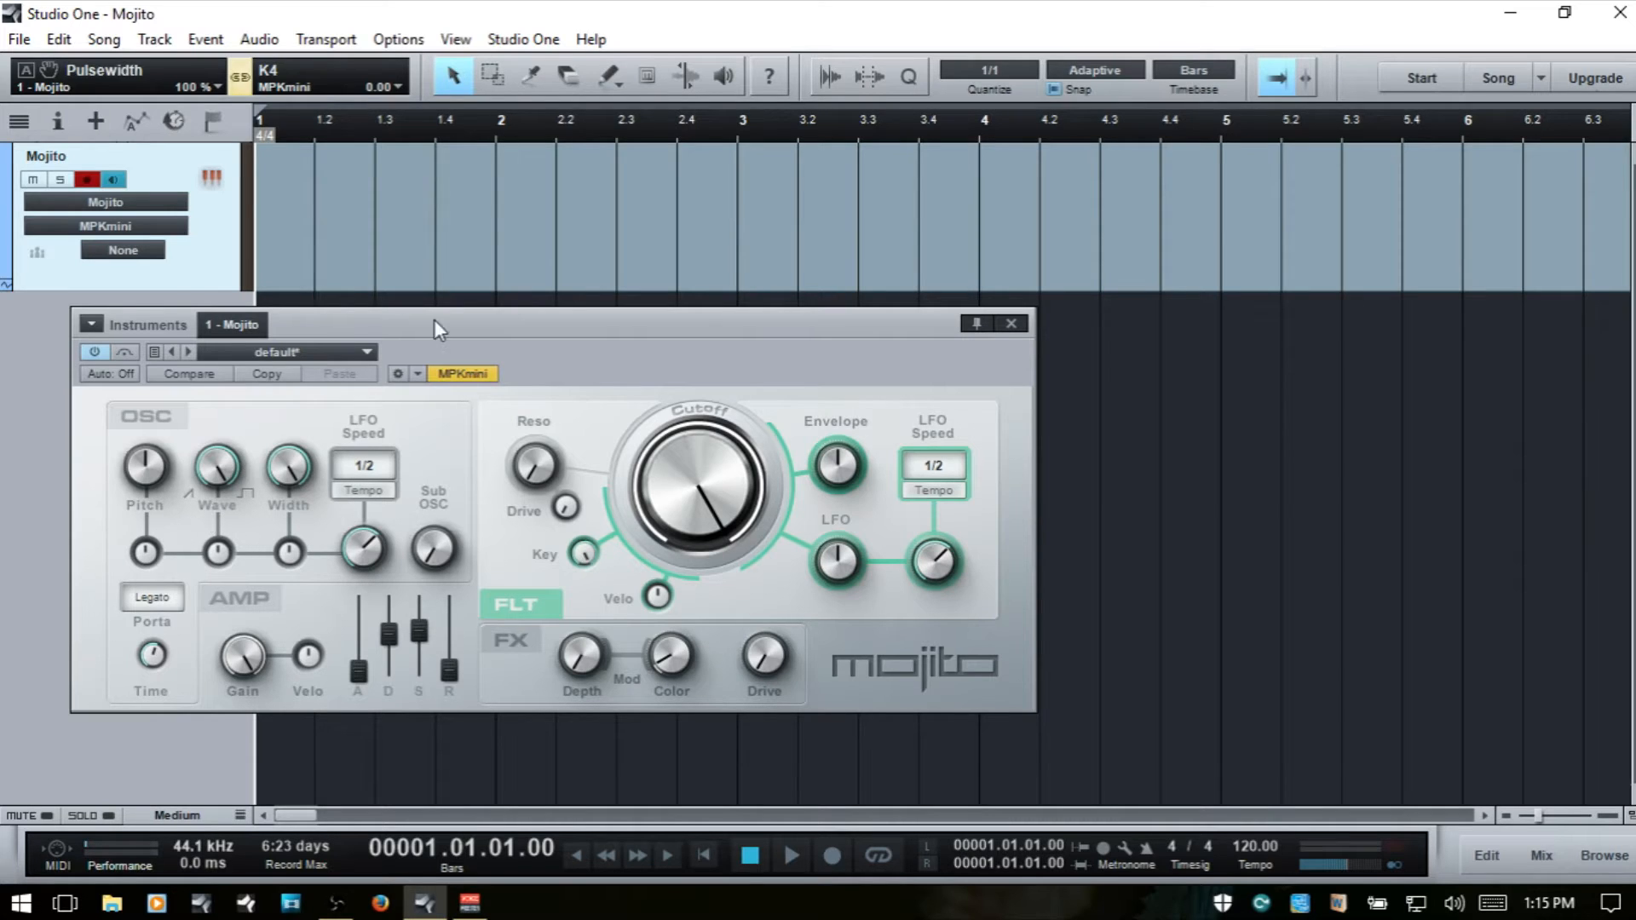
- Open the Scope insert from the Mojito channel in the mixer and place its window beside the Mojito synth
{"action": "left_click_drag", "start_coordinate": [435, 328], "coordinate": [467, 255]}
{"action": "key", "text": "F3"}
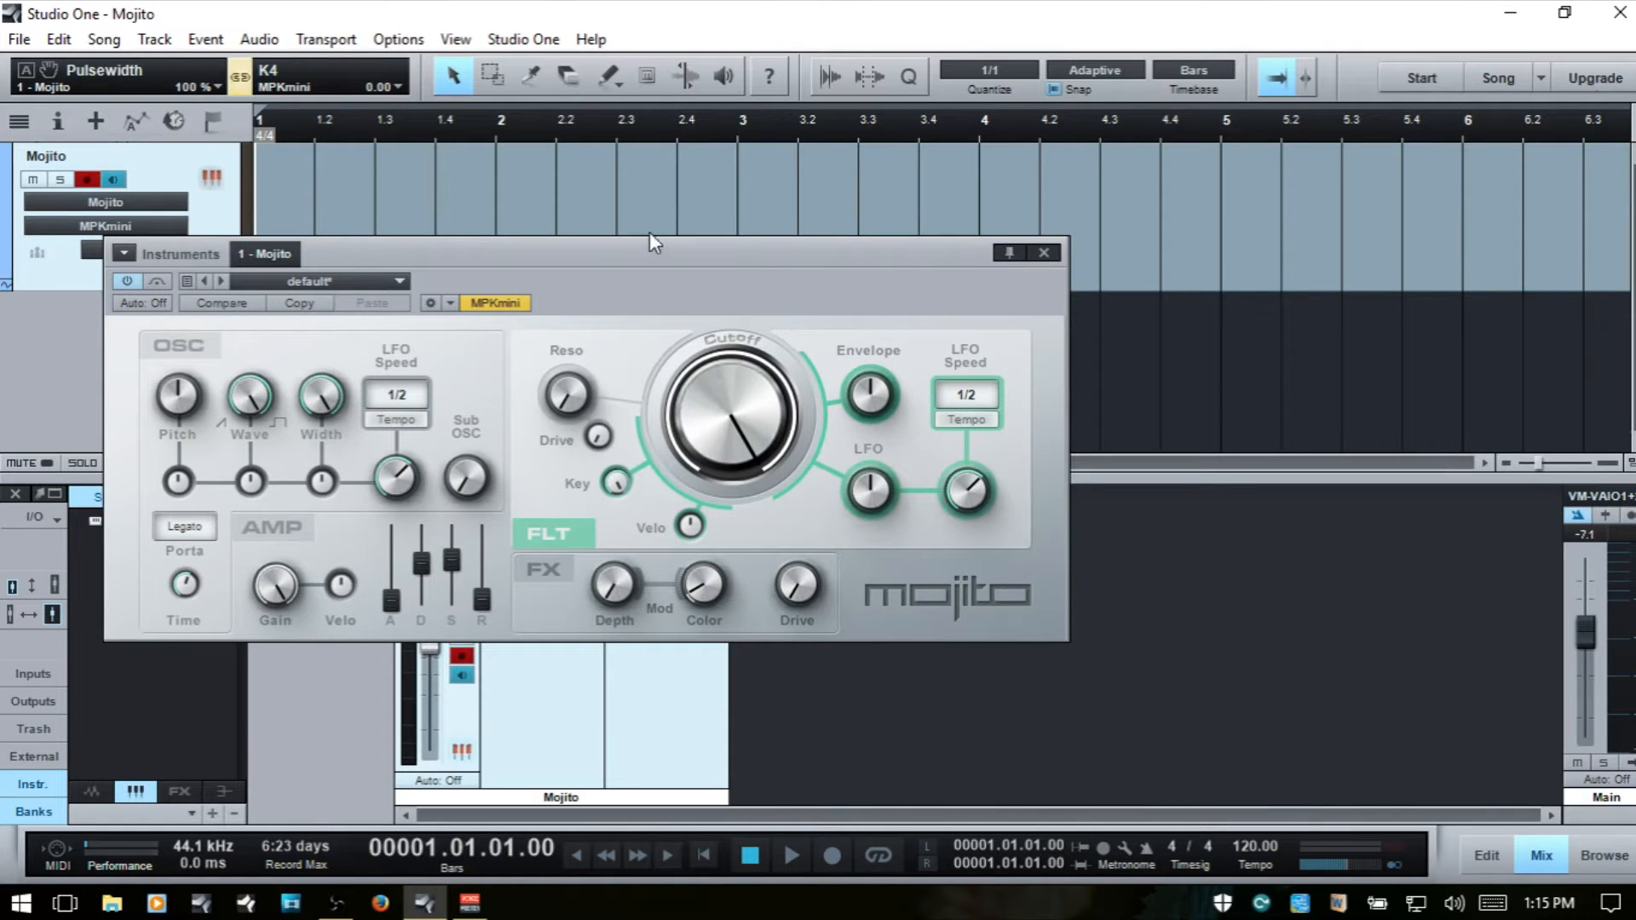
{"action": "left_click_drag", "start_coordinate": [596, 247], "coordinate": [621, 68]}
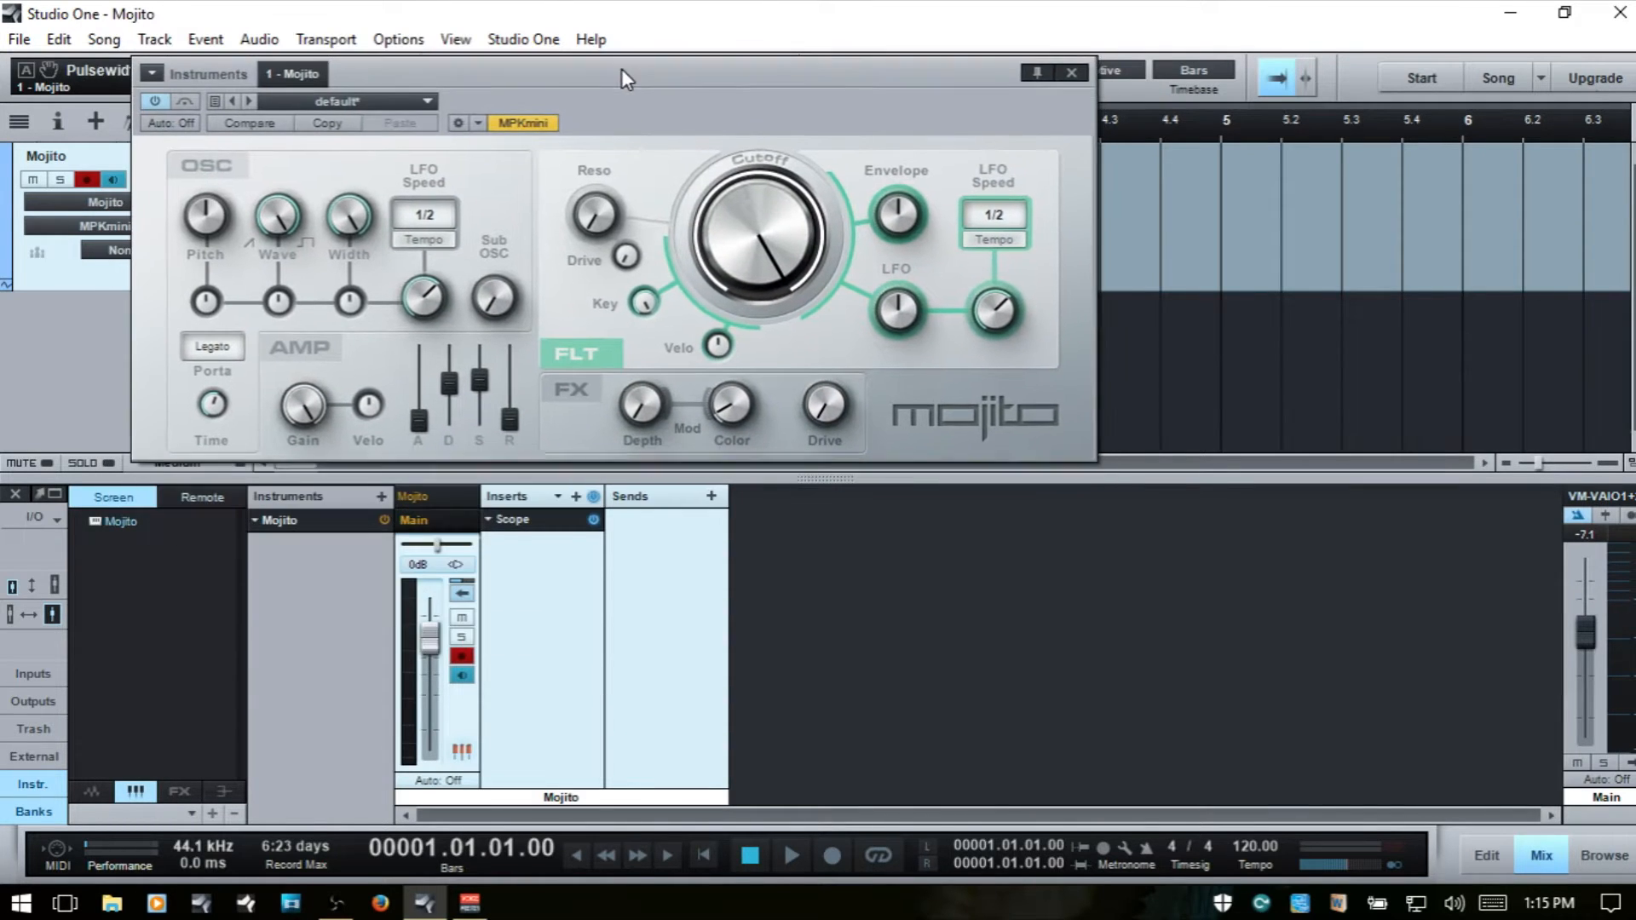
{"action": "left_click", "coordinate": [524, 522]}
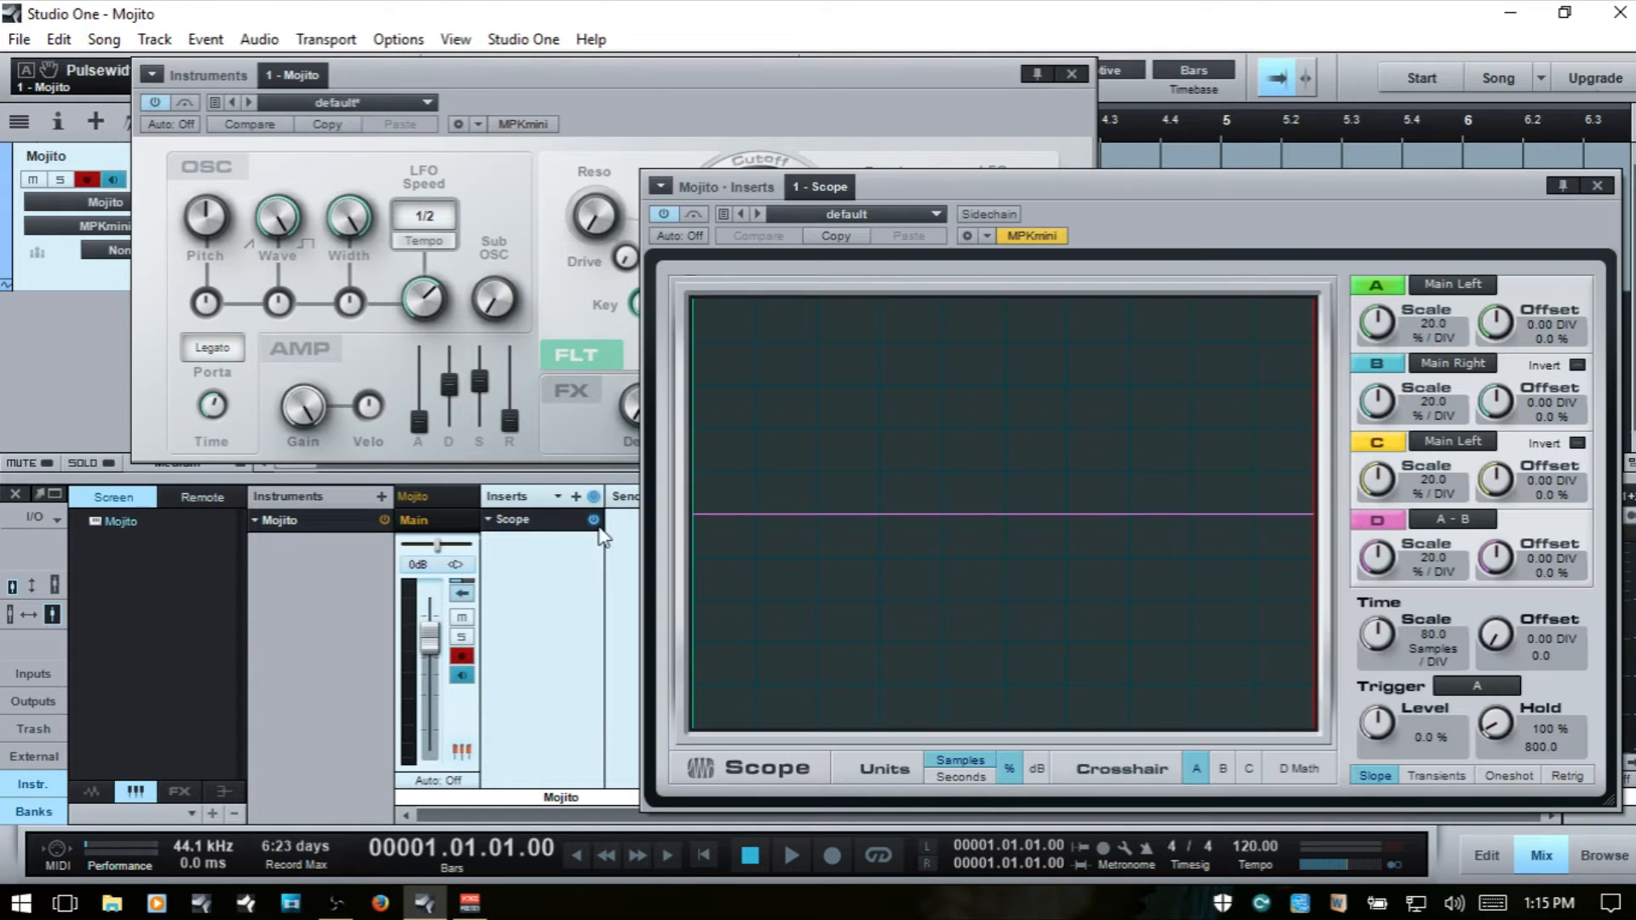
{"action": "left_click_drag", "start_coordinate": [1020, 185], "coordinate": [1316, 151]}
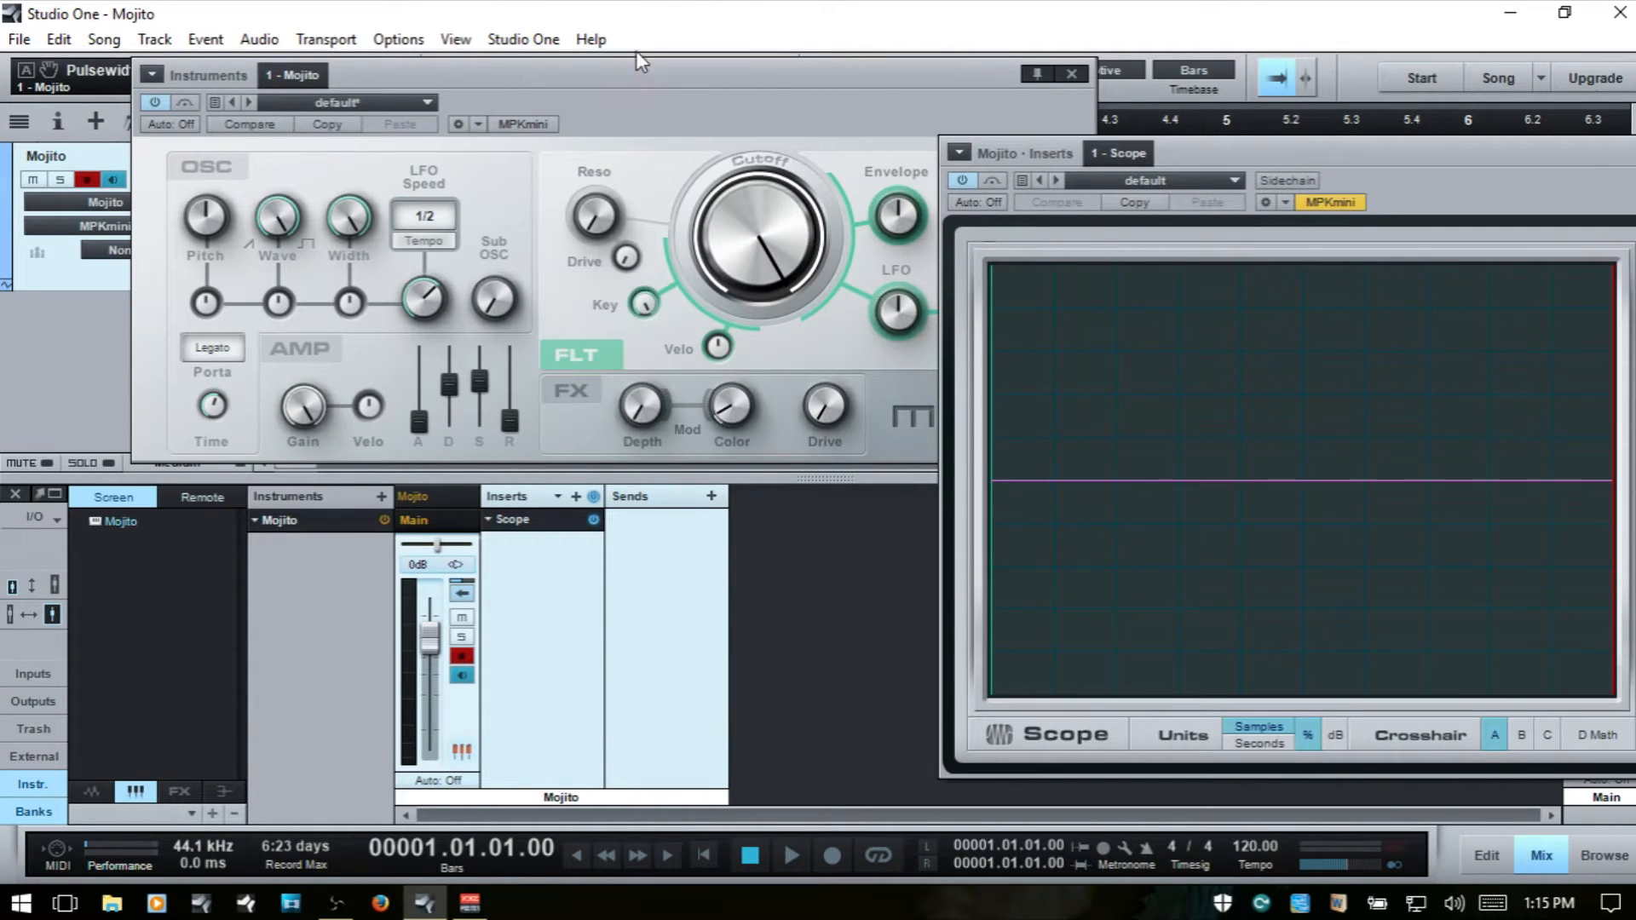
{"action": "left_click_drag", "start_coordinate": [635, 64], "coordinate": [524, 318]}
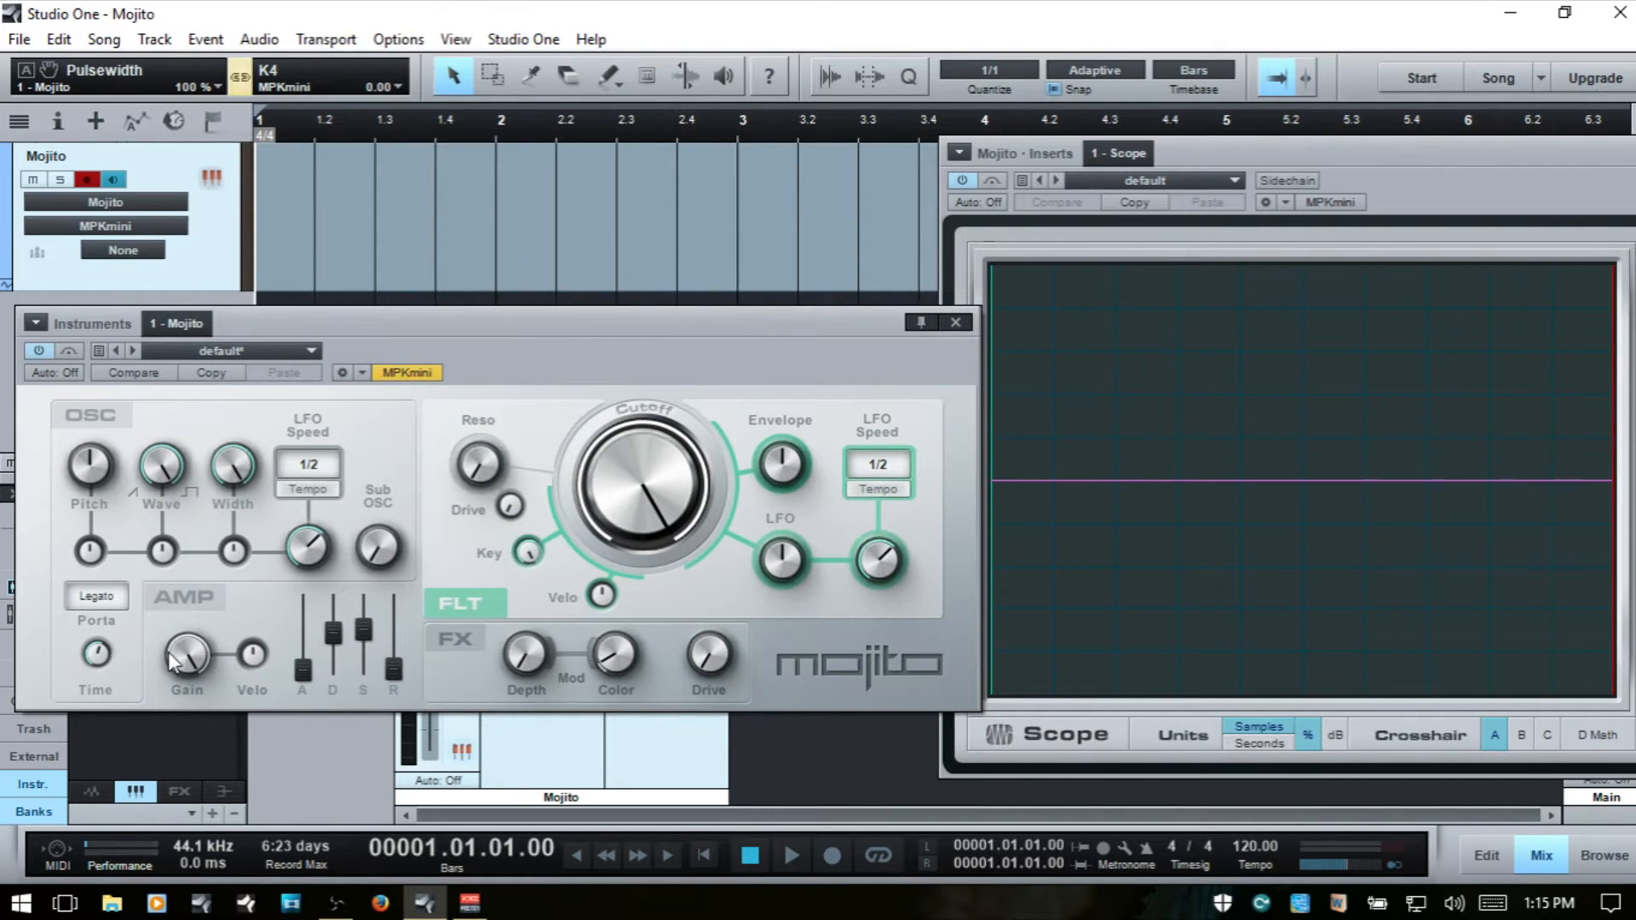
- Sweep the oscillator Wave to 0.00 and back to 1.00, and vary the Pulsewidth, ending at 100 %, to compare waveforms on the Scope
{"action": "left_click_drag", "start_coordinate": [159, 467], "coordinate": [134, 722]}
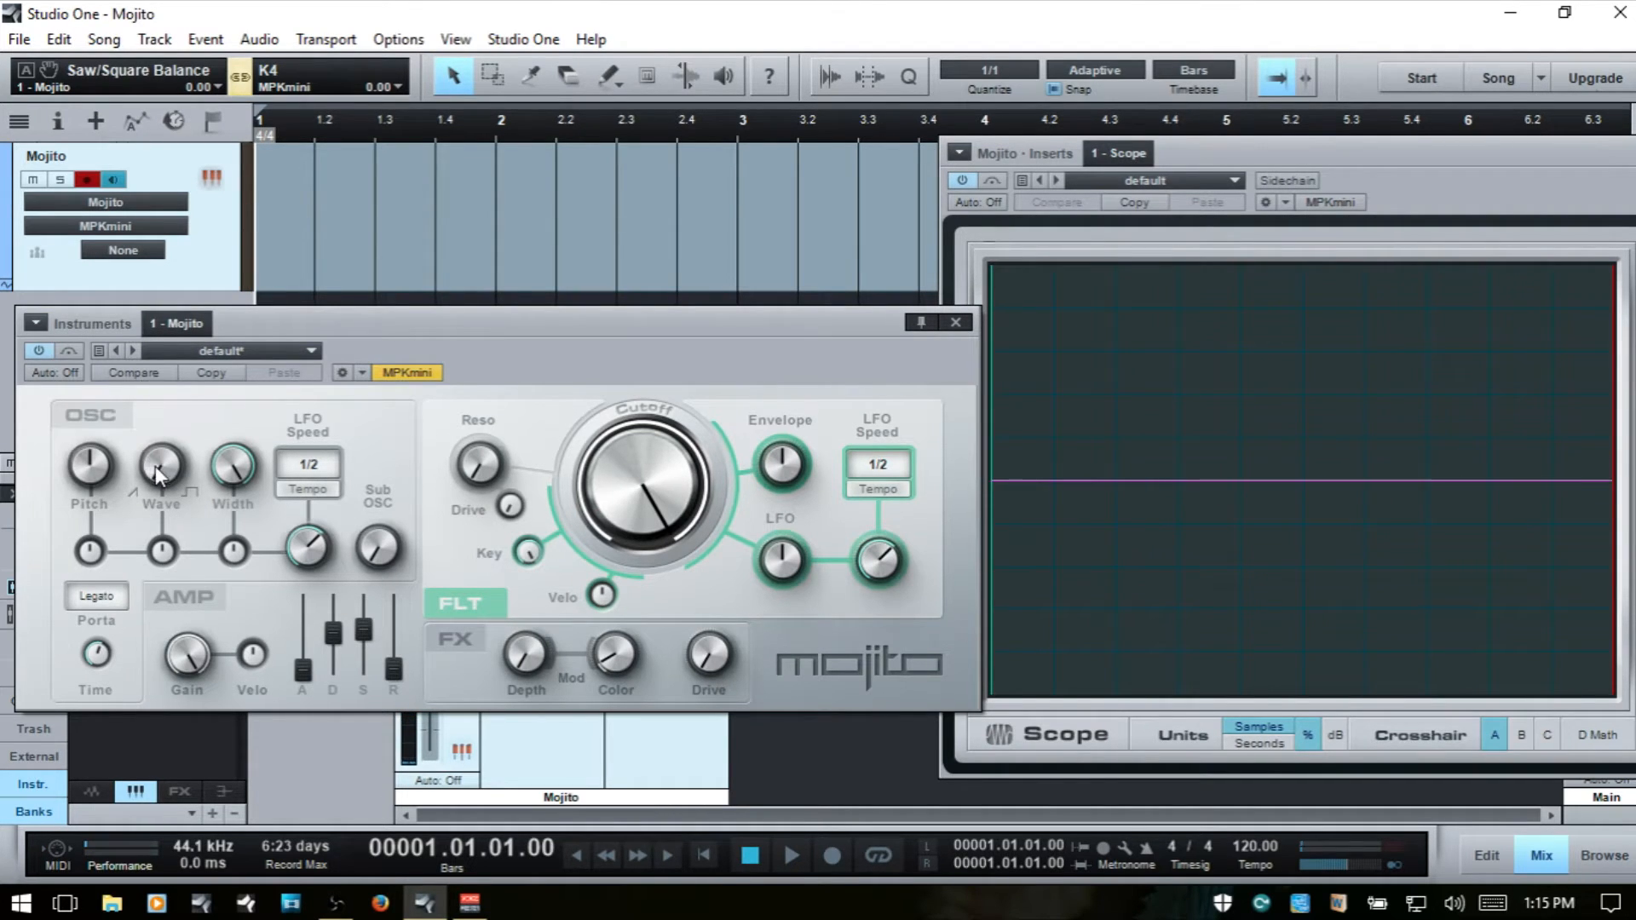
{"action": "left_click_drag", "start_coordinate": [157, 468], "coordinate": [243, 263]}
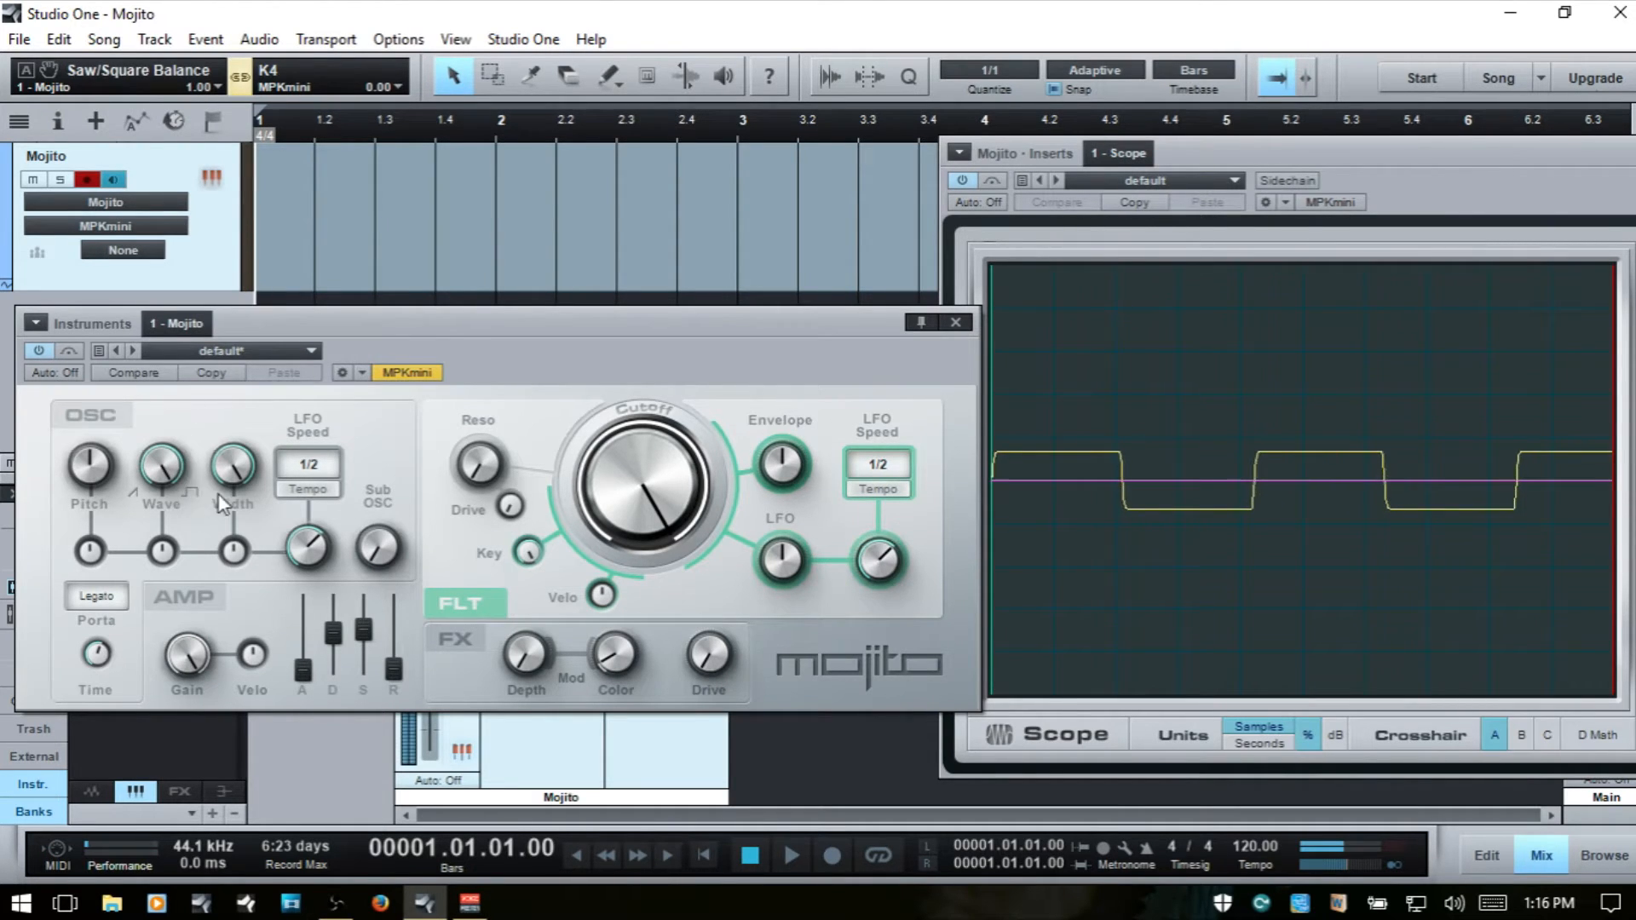
{"action": "left_click", "coordinate": [234, 467]}
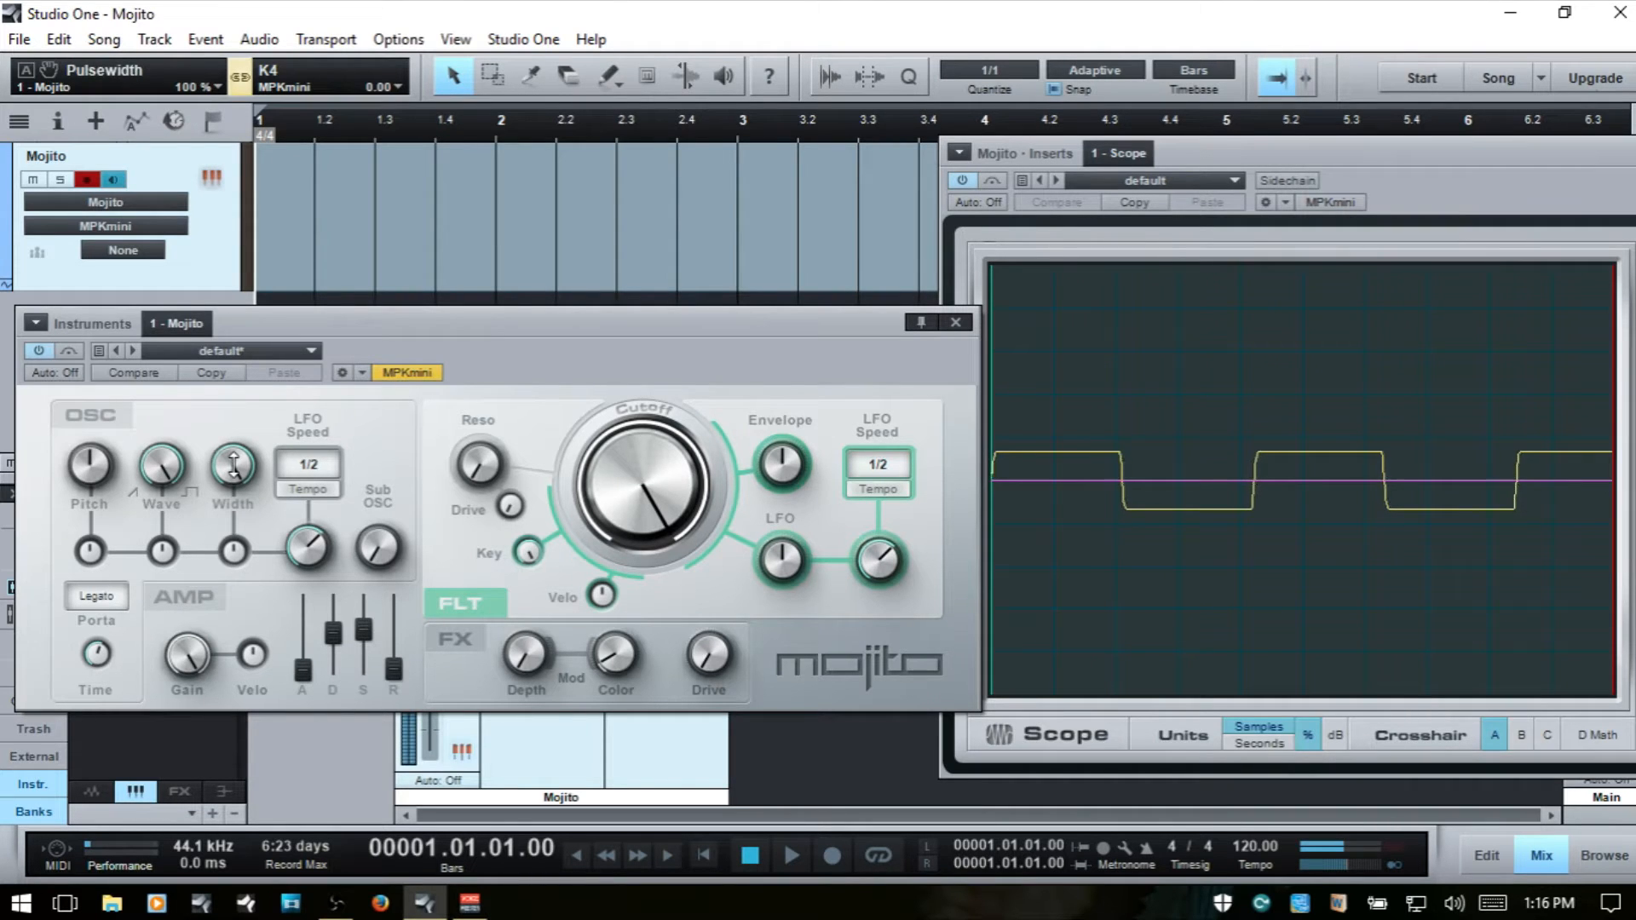
{"action": "mouse_move", "coordinate": [235, 467]}
{"action": "left_mouse_down"}
{"action": "mouse_move", "coordinate": [205, 537]}
{"action": "mouse_move", "coordinate": [183, 692]}
{"action": "mouse_move", "coordinate": [256, 467]}
{"action": "left_mouse_up"}
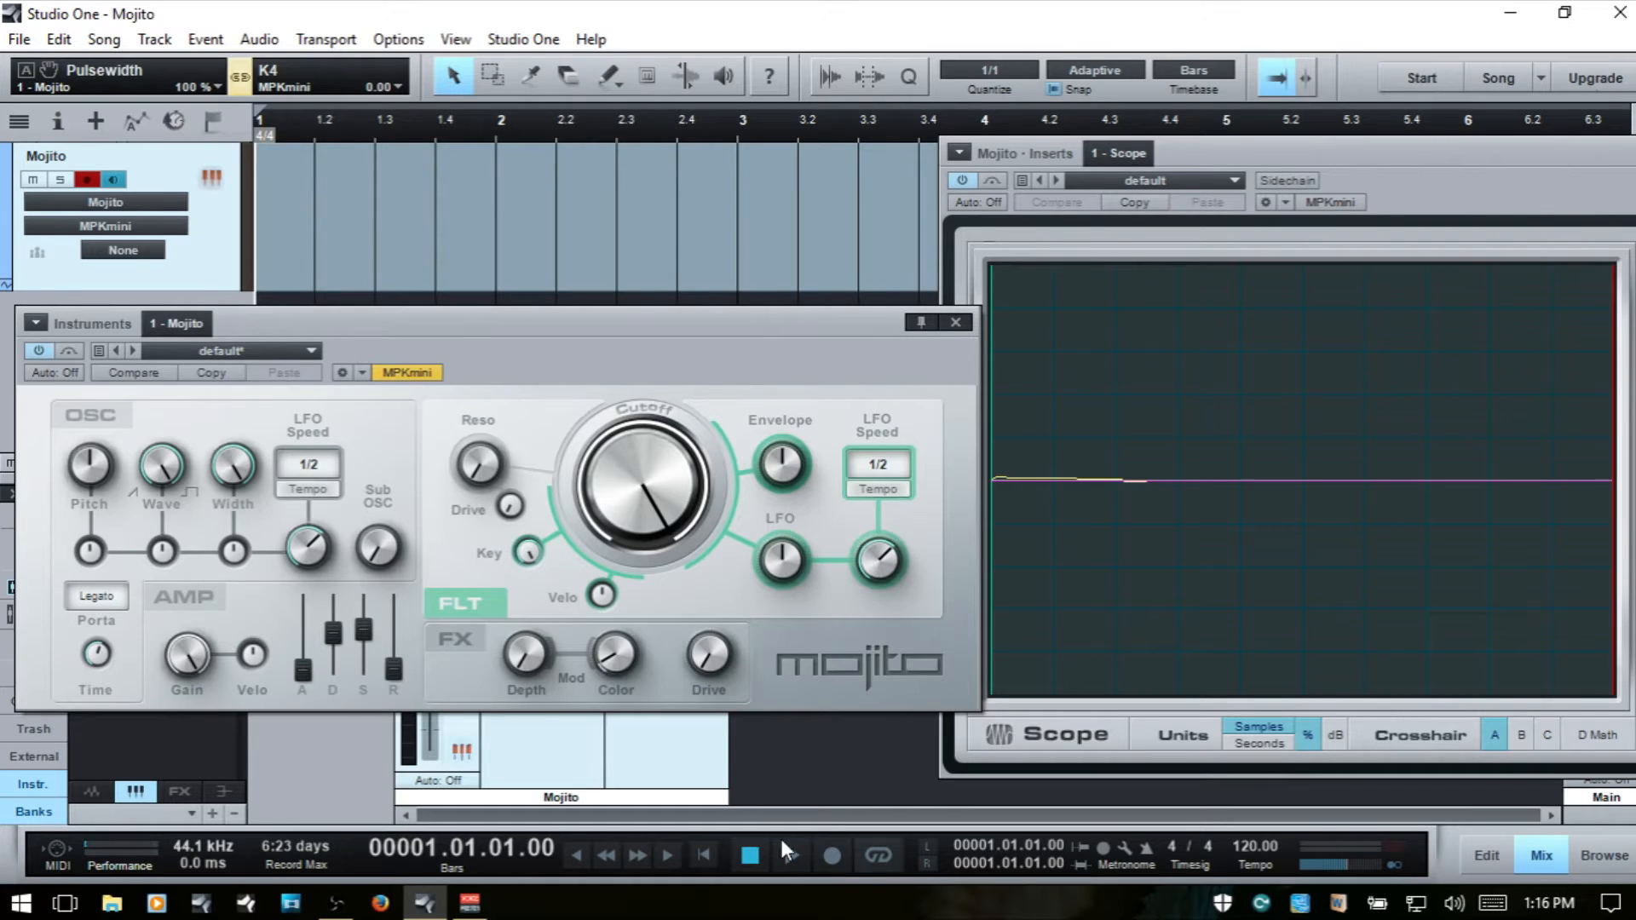
- Set the oscillator LFO to a free-running speed of 0.79 Hz and switch its tempo sync back on
{"action": "left_click", "coordinate": [314, 491]}
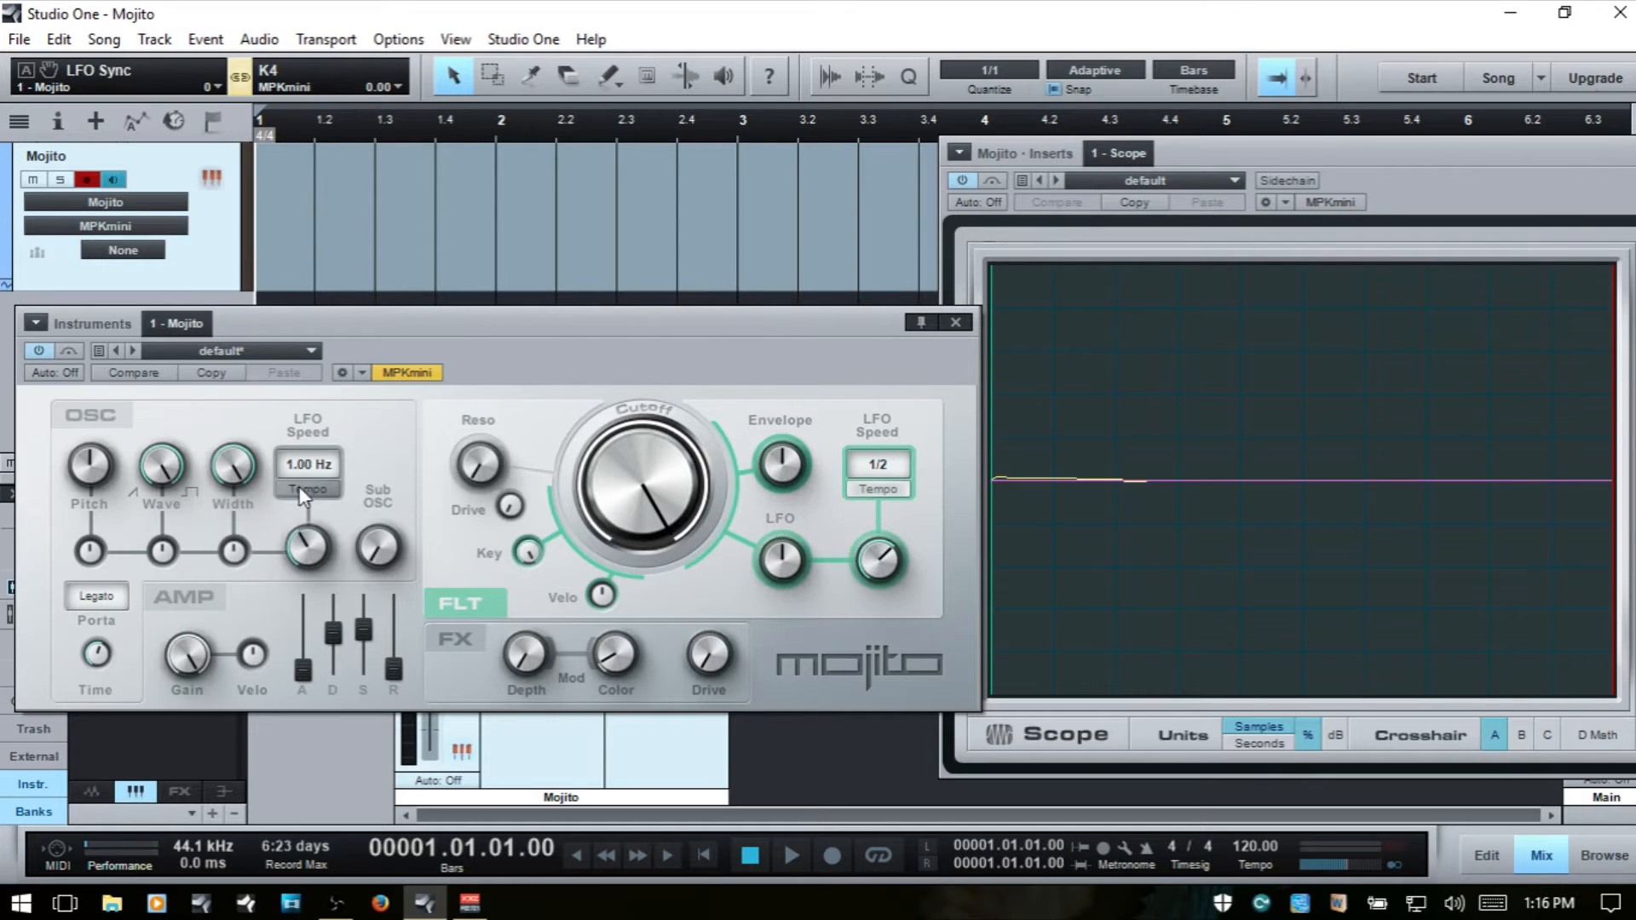
{"action": "mouse_move", "coordinate": [312, 556]}
{"action": "left_mouse_down"}
{"action": "mouse_move", "coordinate": [313, 450]}
{"action": "mouse_move", "coordinate": [322, 568]}
{"action": "left_mouse_up"}
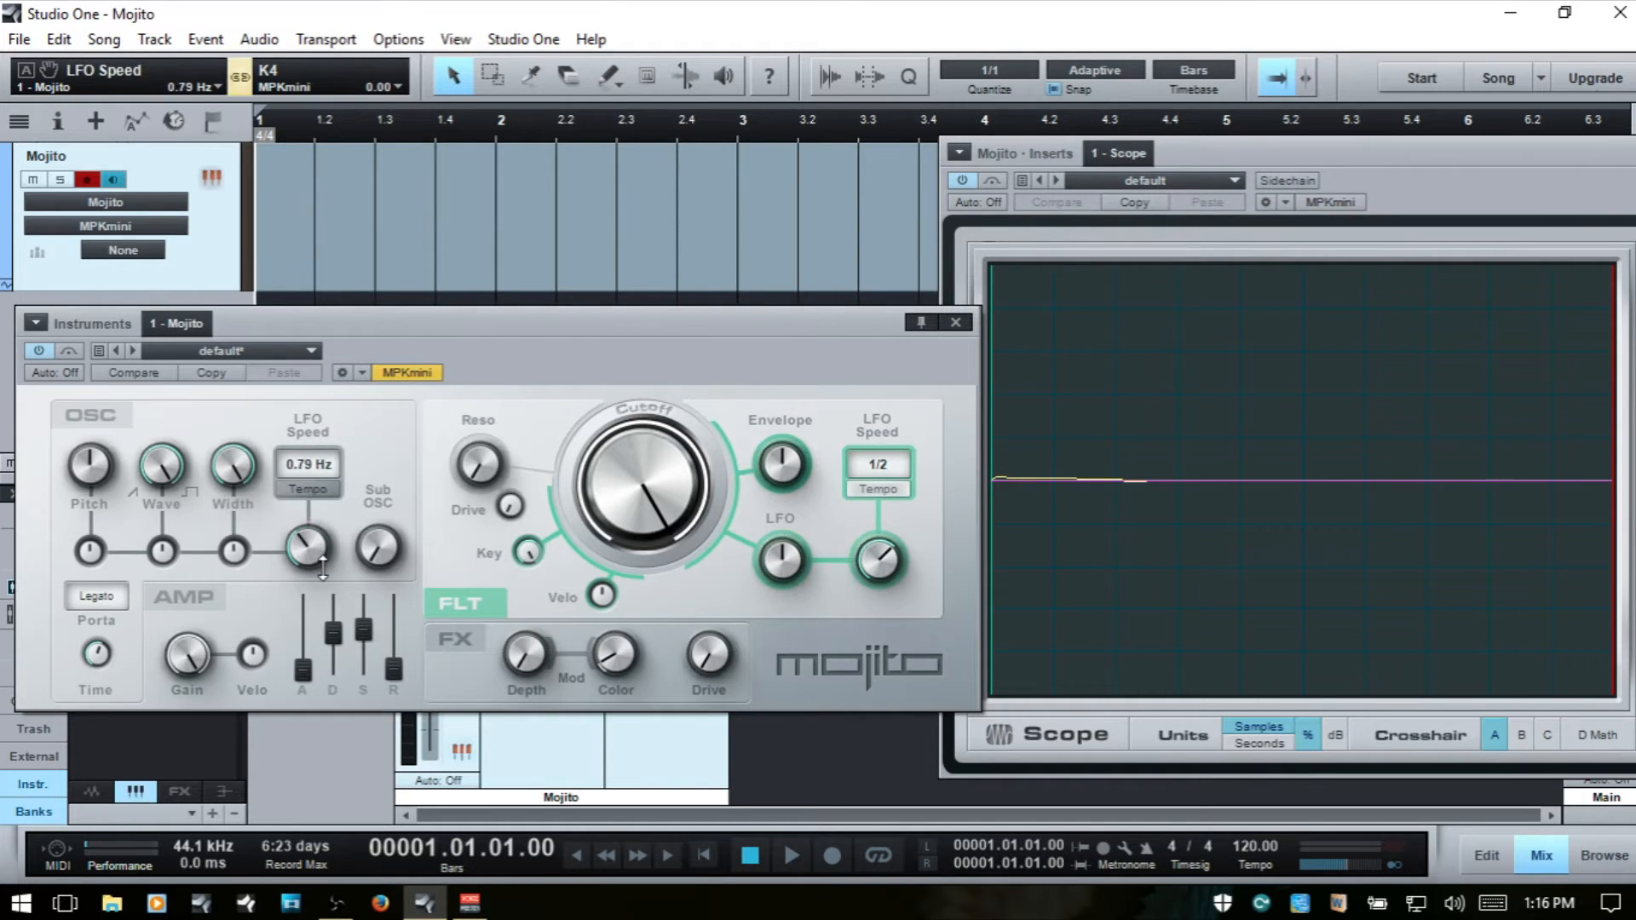
{"action": "left_click", "coordinate": [301, 489]}
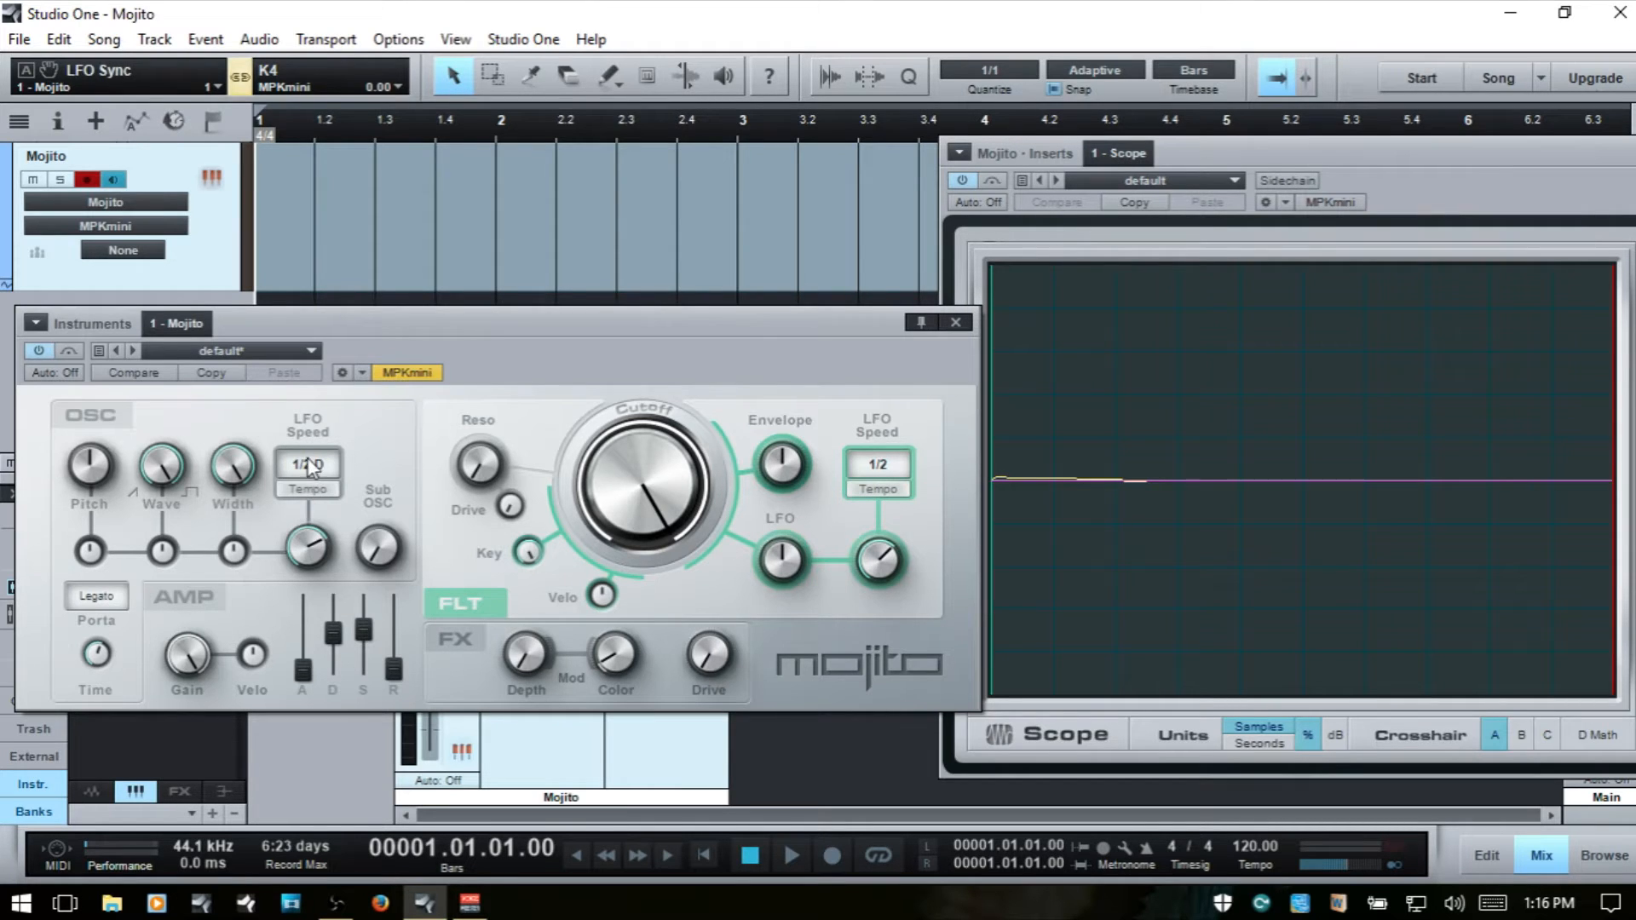
{"action": "left_click", "coordinate": [309, 465]}
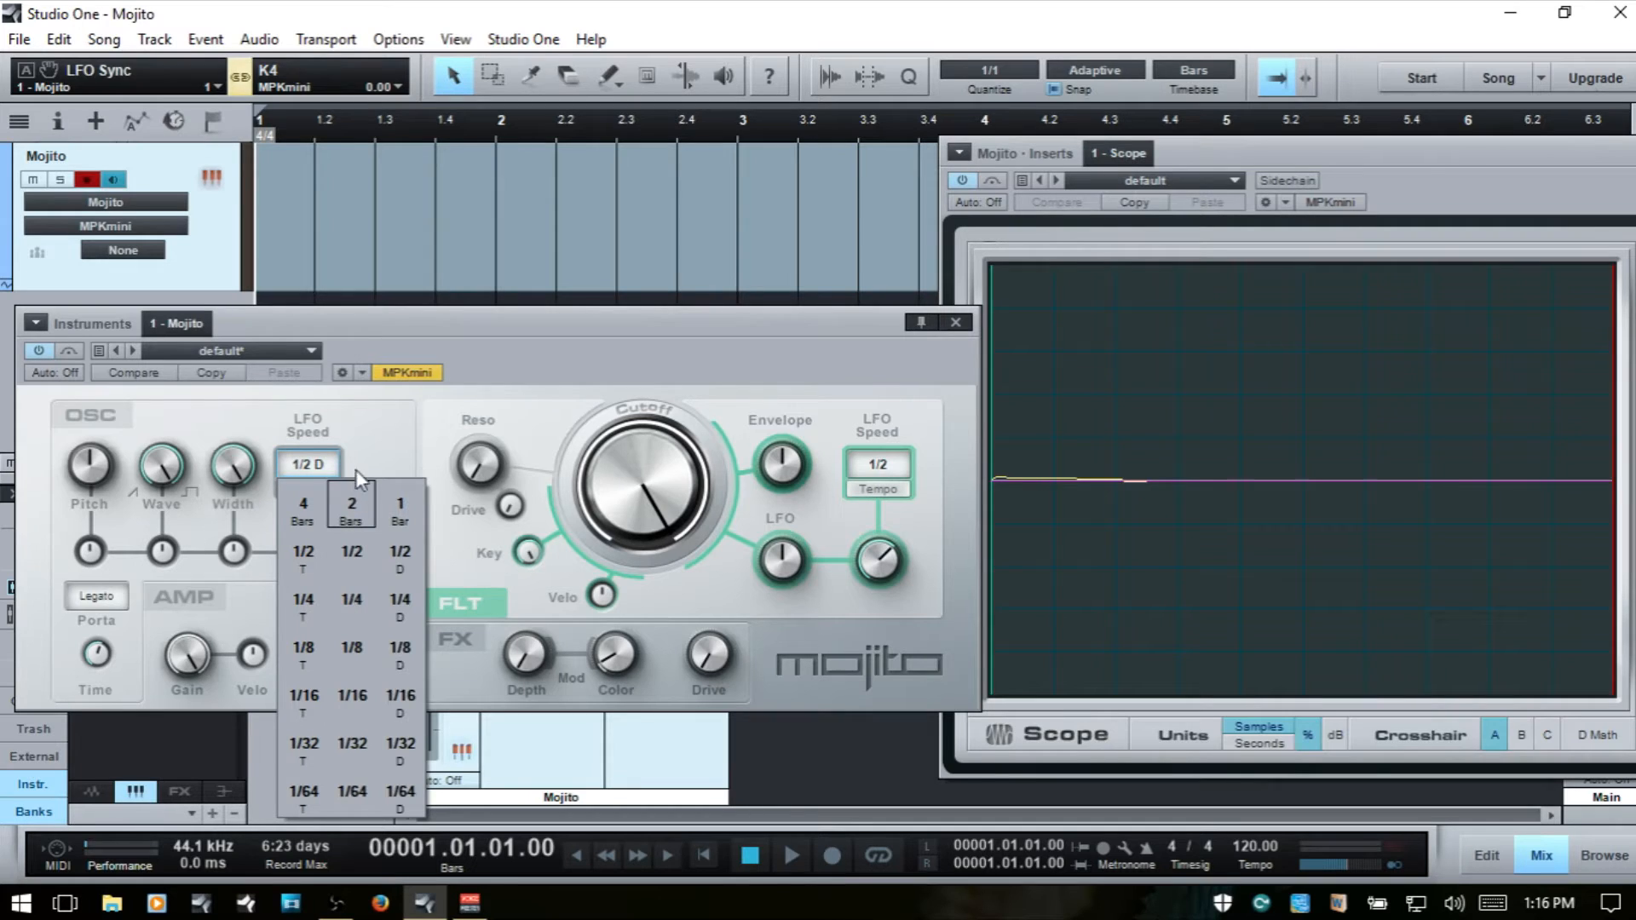
{"action": "left_click", "coordinate": [385, 430]}
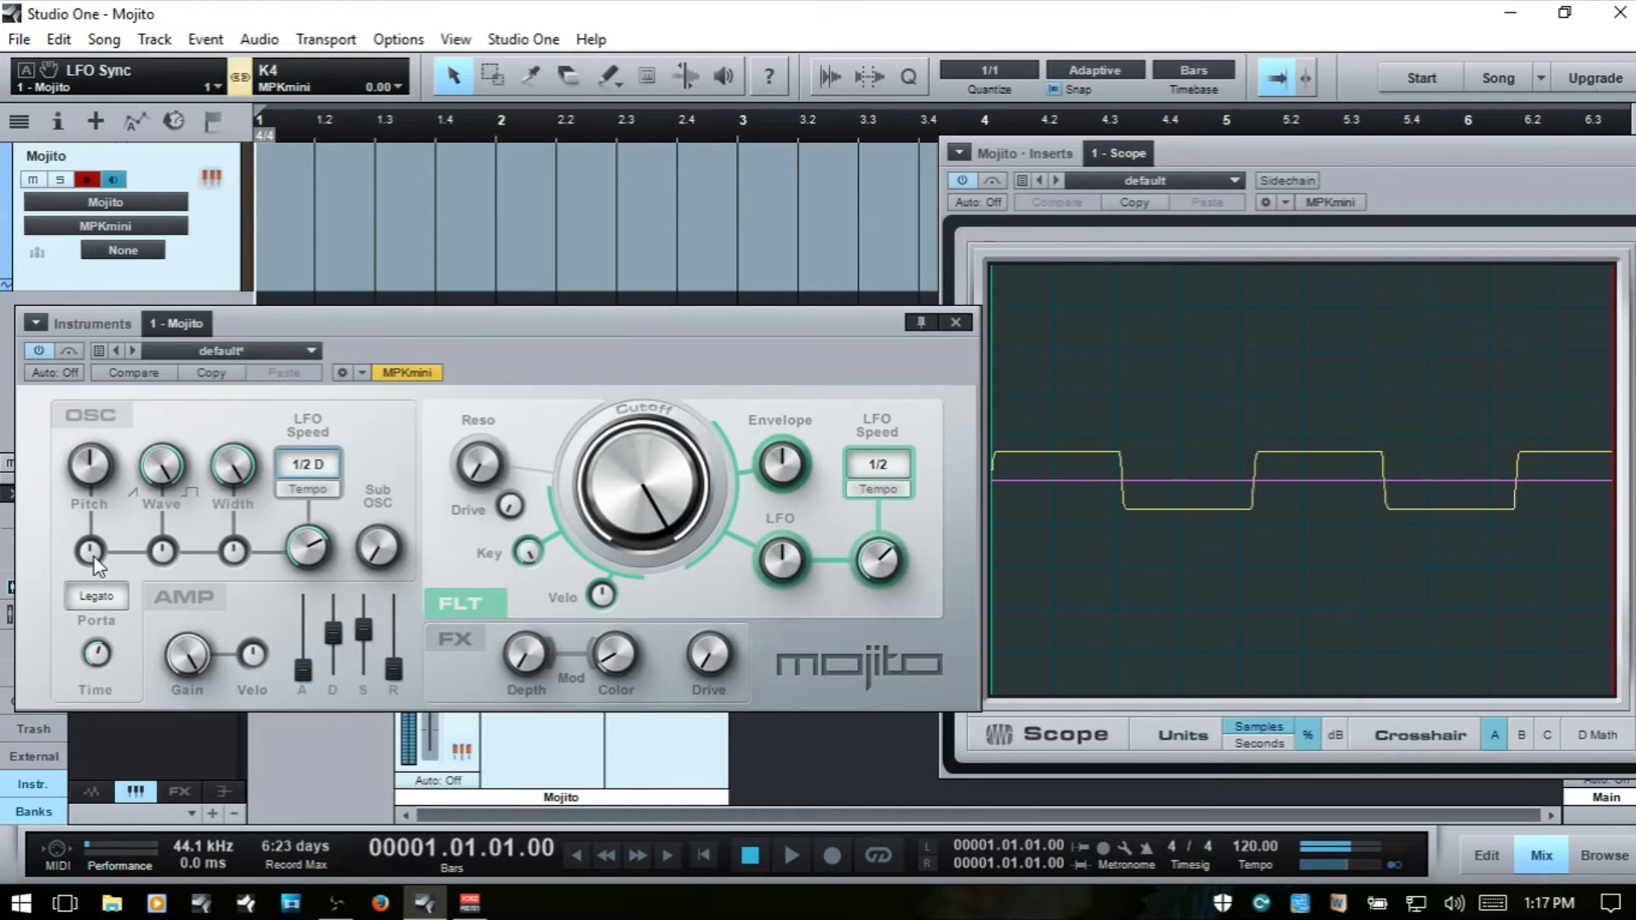
- Raise the oscillator's LFO pitch modulation to about 300 cent and set its LFO speed to 1/16
{"action": "left_click_drag", "start_coordinate": [93, 552], "coordinate": [114, 483]}
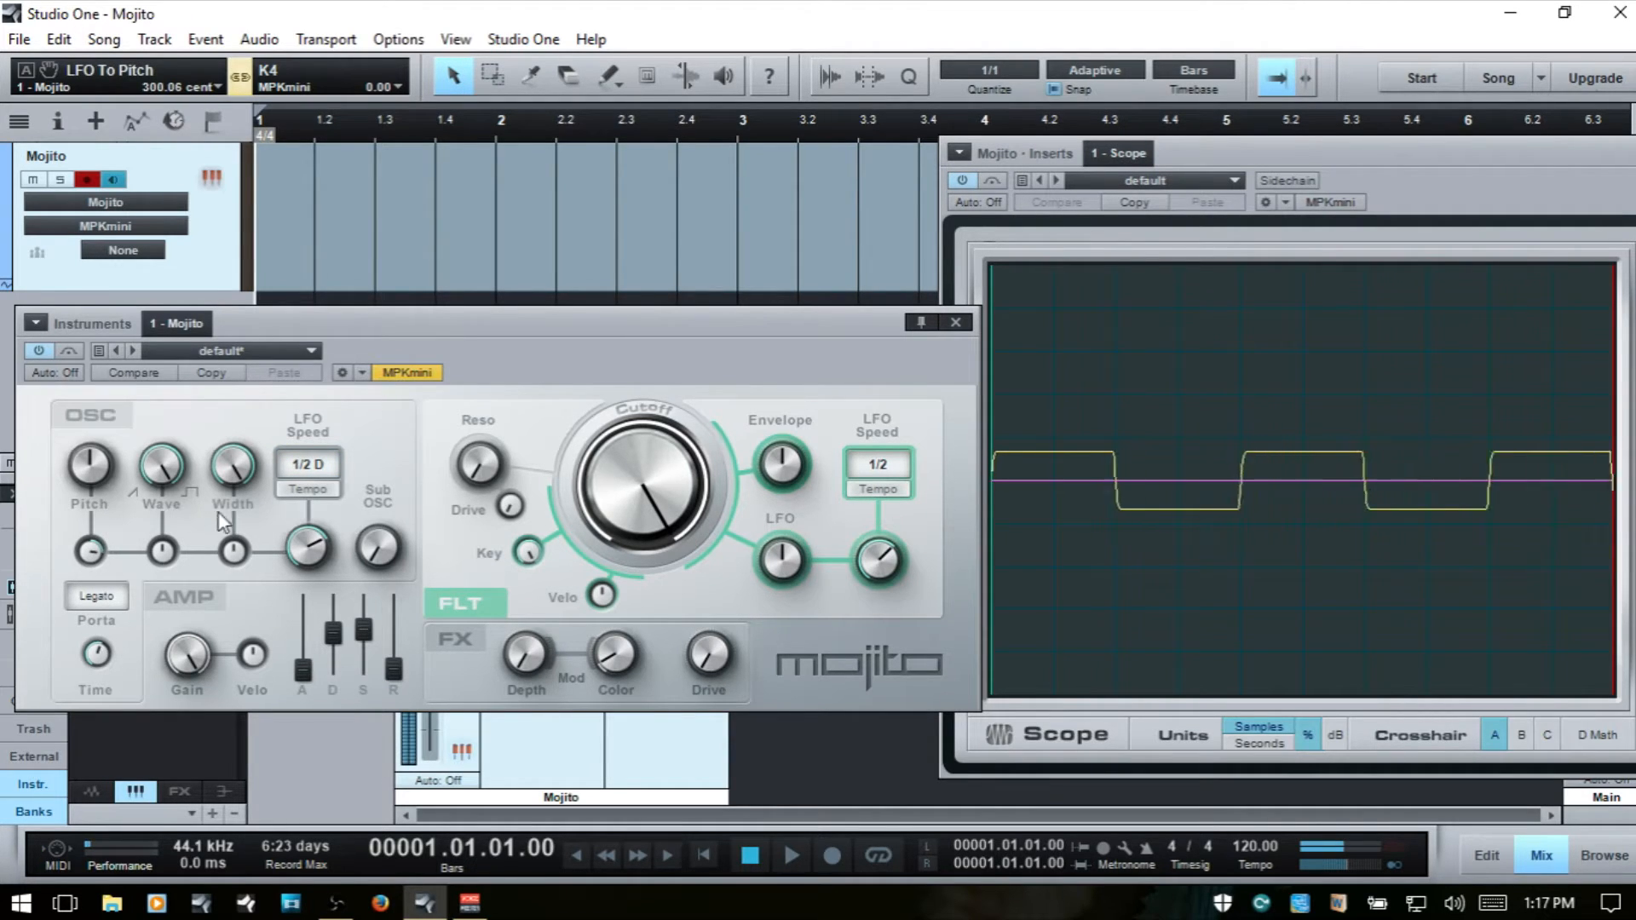
{"action": "left_click", "coordinate": [288, 468]}
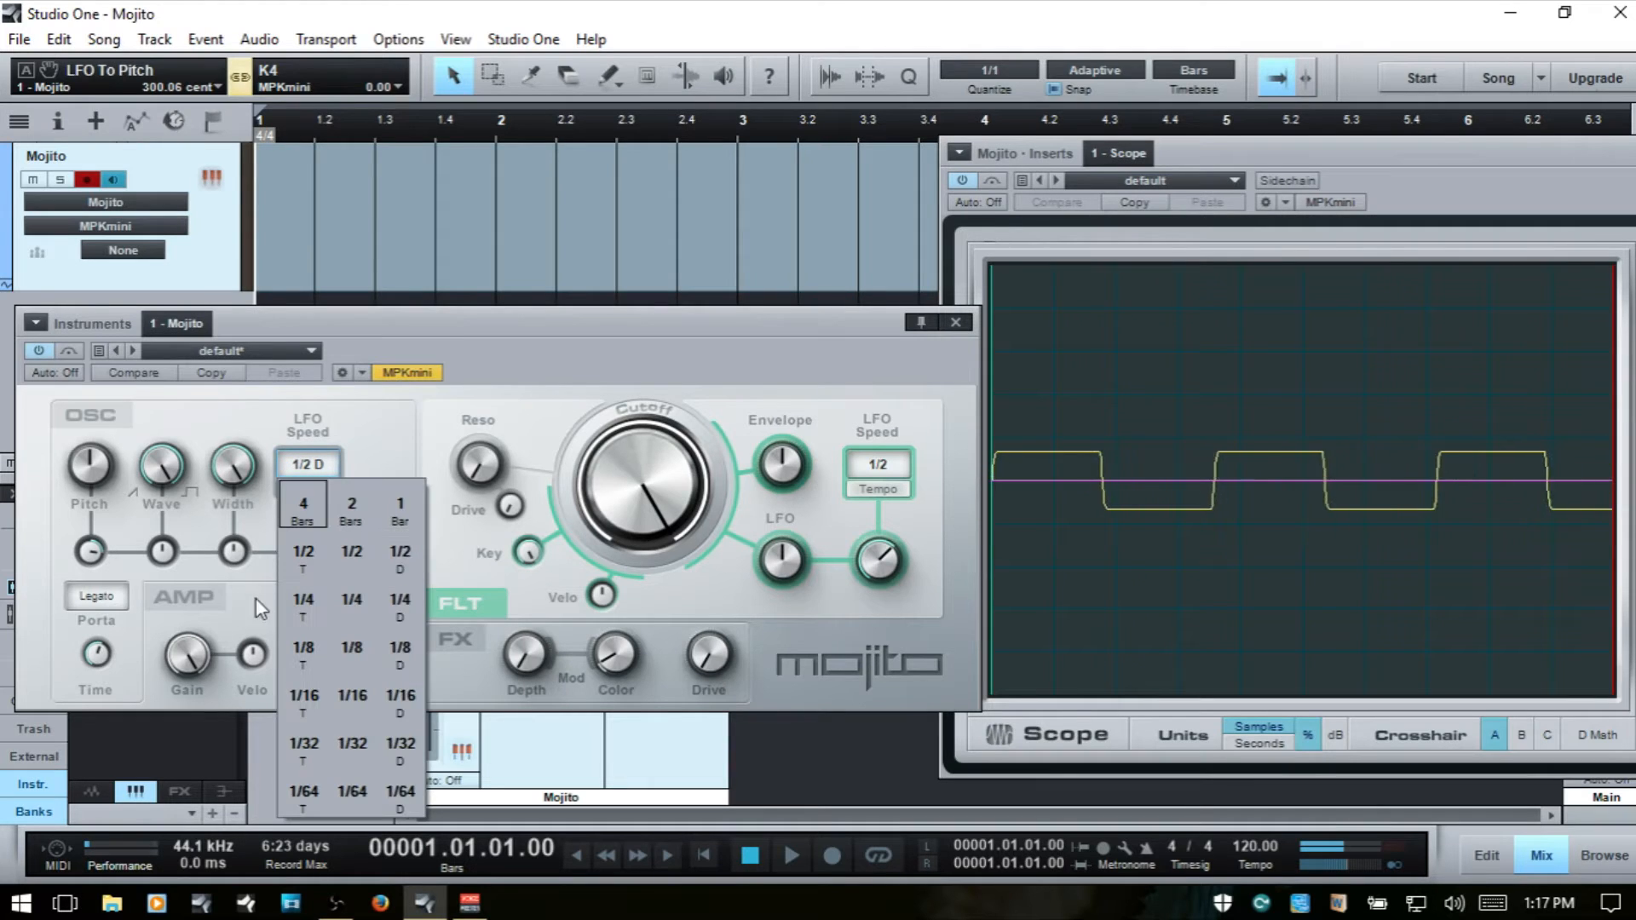
{"action": "left_click", "coordinate": [359, 704]}
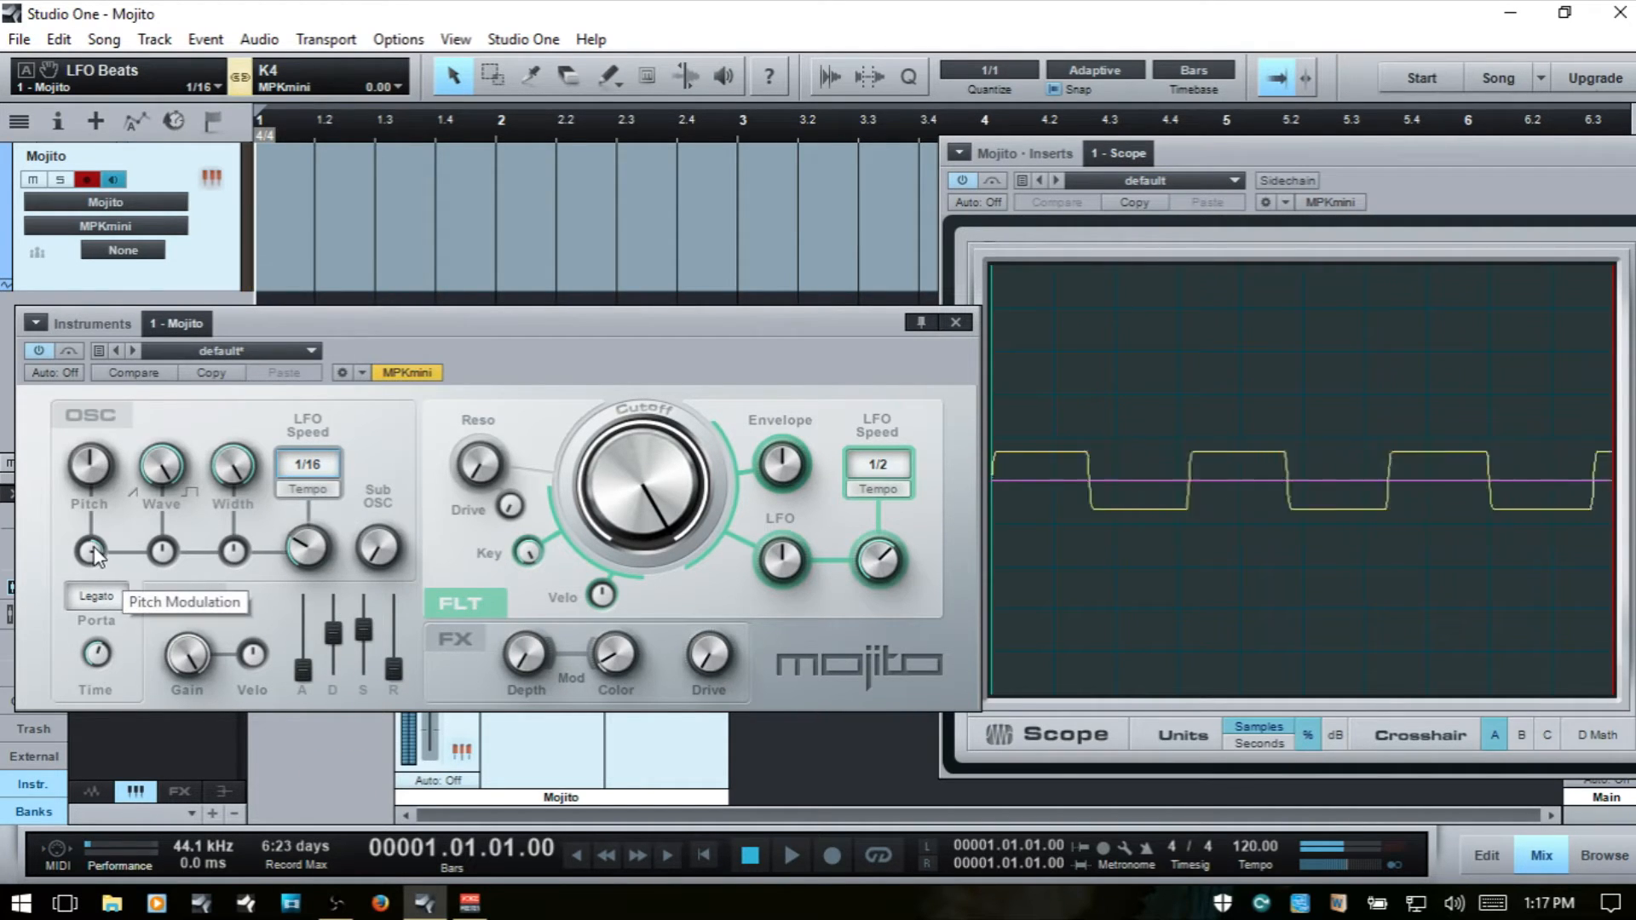
- Return the LFO pitch modulation to about 0 cent and raise the Sub OSC to 100 %
{"action": "mouse_move", "coordinate": [89, 551]}
{"action": "left_mouse_down"}
{"action": "mouse_move", "coordinate": [44, 682]}
{"action": "mouse_move", "coordinate": [123, 525]}
{"action": "mouse_move", "coordinate": [94, 572]}
{"action": "left_mouse_up"}
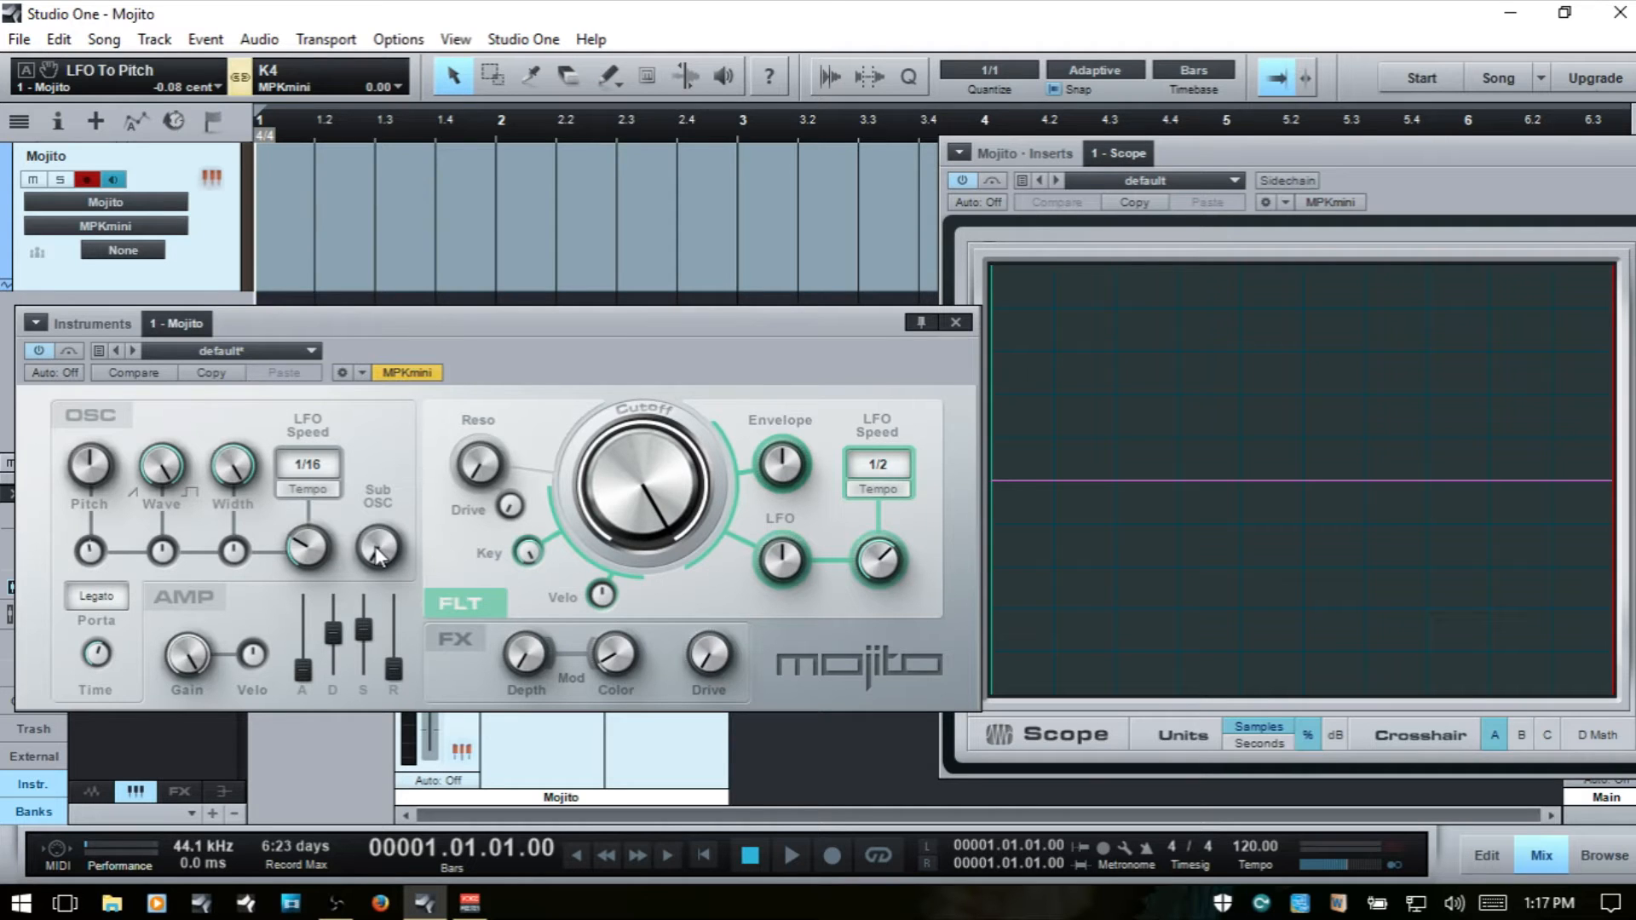
{"action": "left_click_drag", "start_coordinate": [381, 555], "coordinate": [499, 272]}
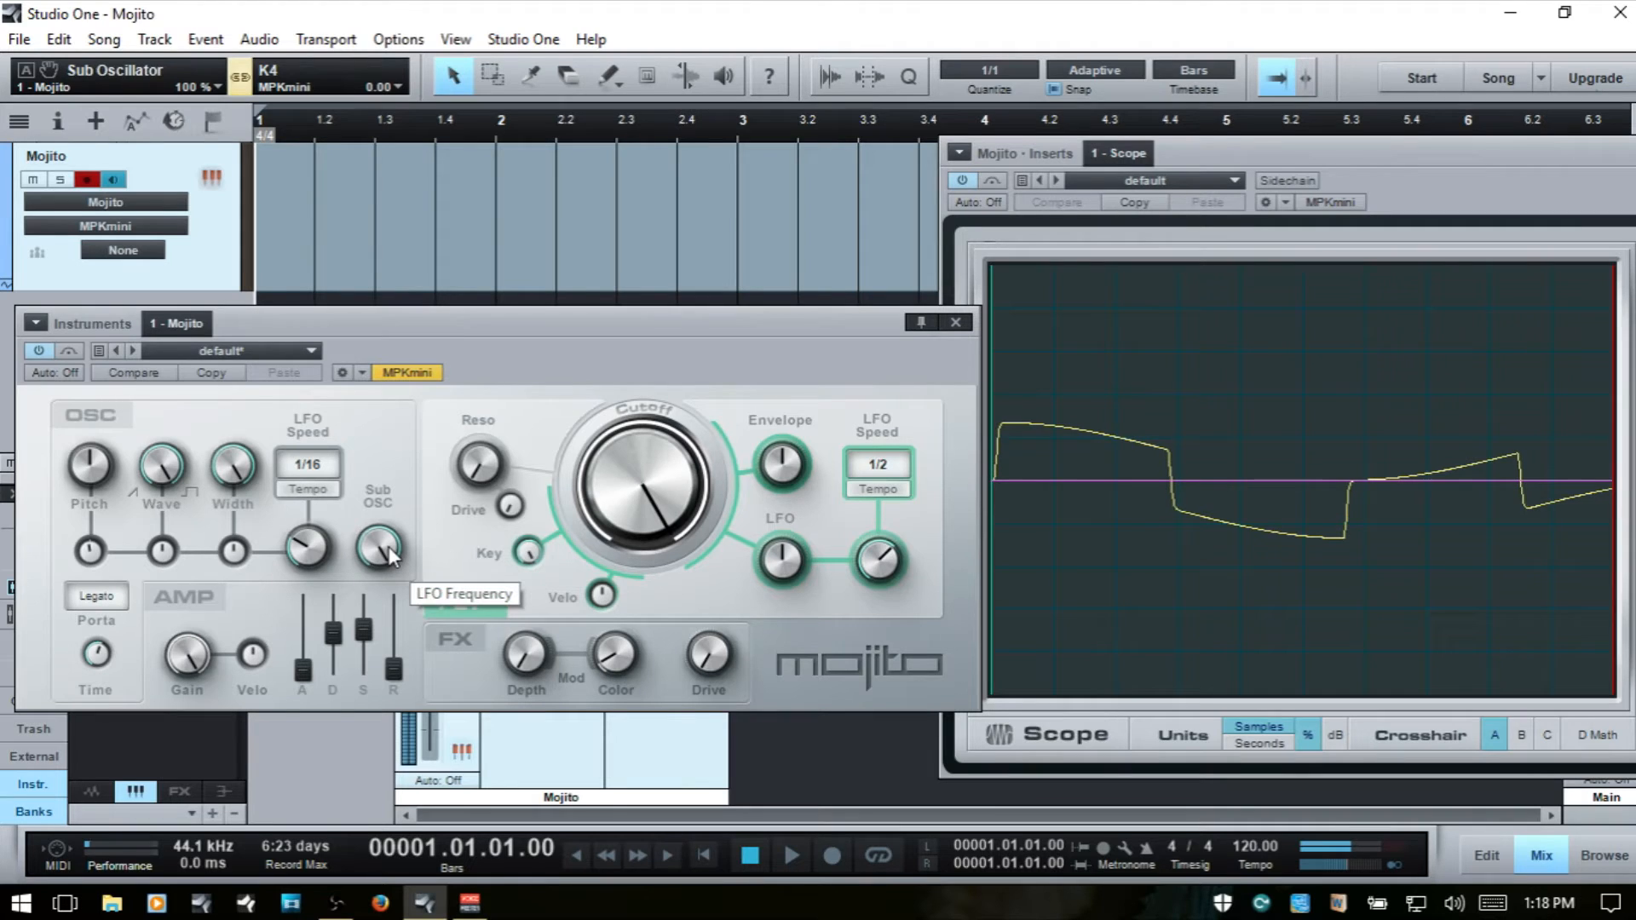
- Return the oscillator section's Sub OSC level to 0 %
{"action": "left_click_drag", "start_coordinate": [391, 559], "coordinate": [421, 844]}
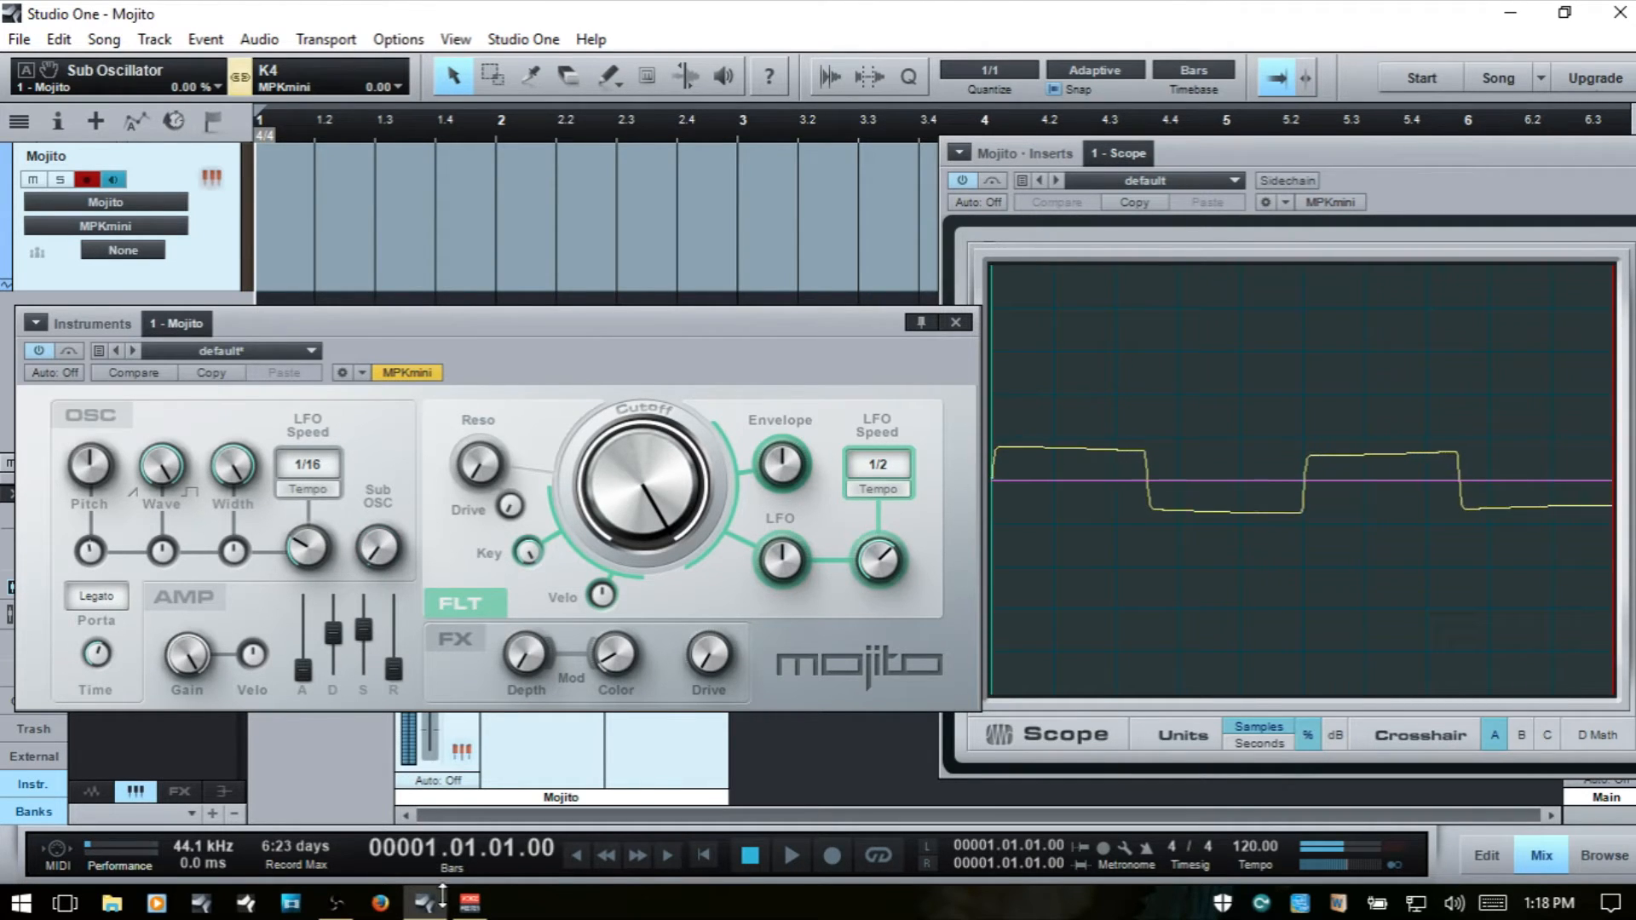
{"action": "mouse_move", "coordinate": [460, 907]}
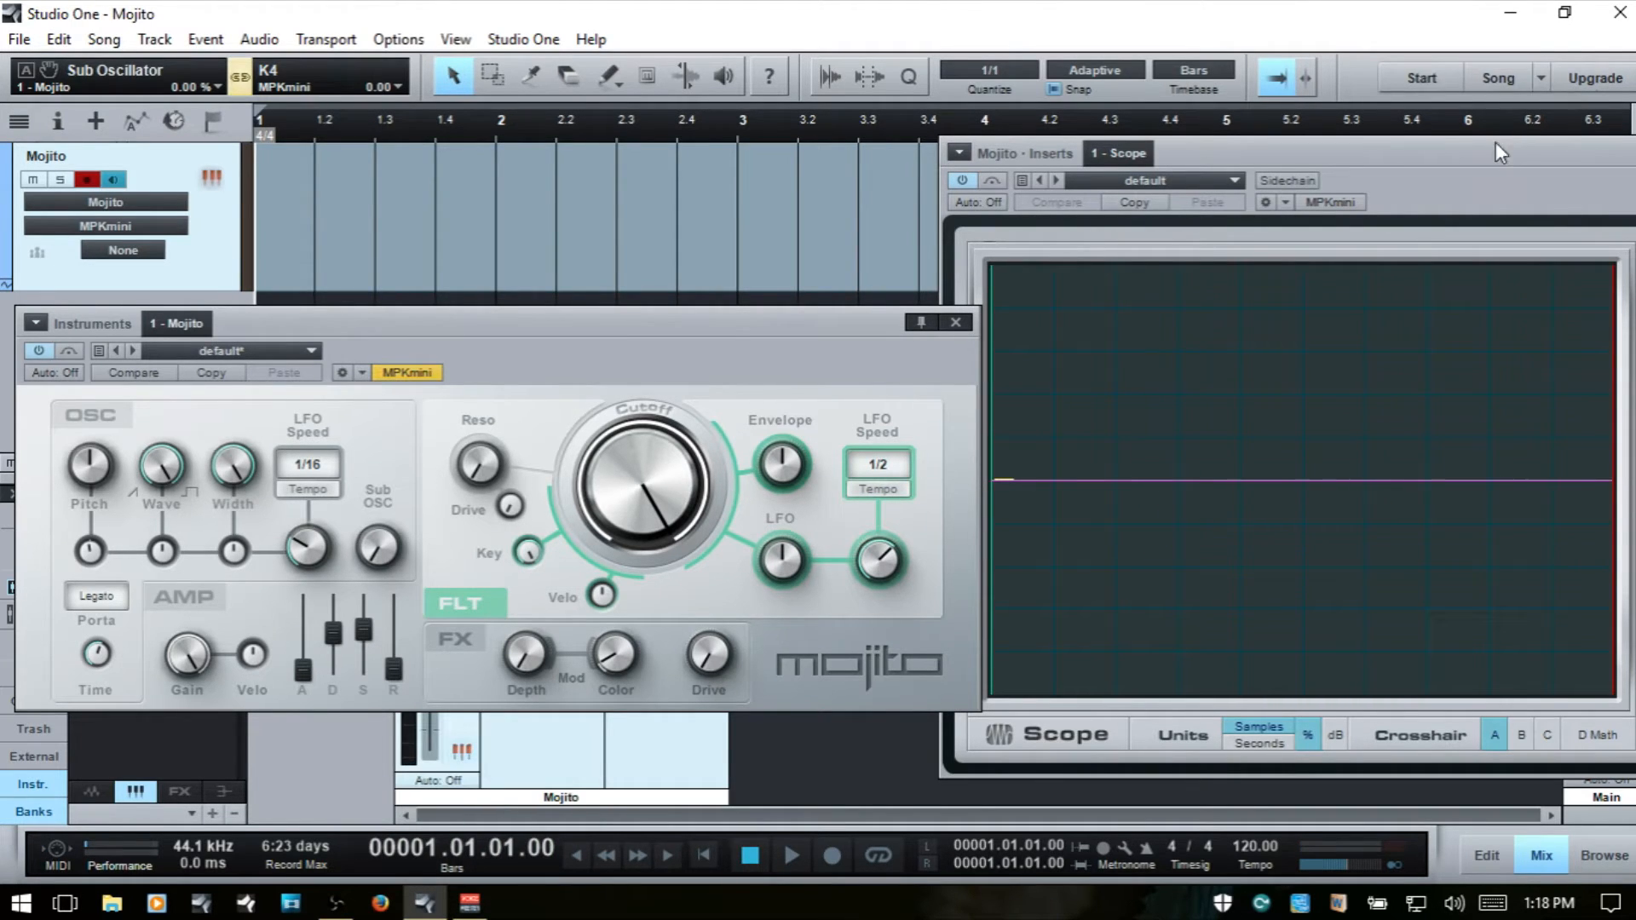
- Close the Scope plug-in window and place the Mojito window over the arrangement with the console hidden
{"action": "left_click_drag", "start_coordinate": [1493, 148], "coordinate": [1339, 153]}
{"action": "left_click_drag", "start_coordinate": [1512, 155], "coordinate": [1350, 153]}
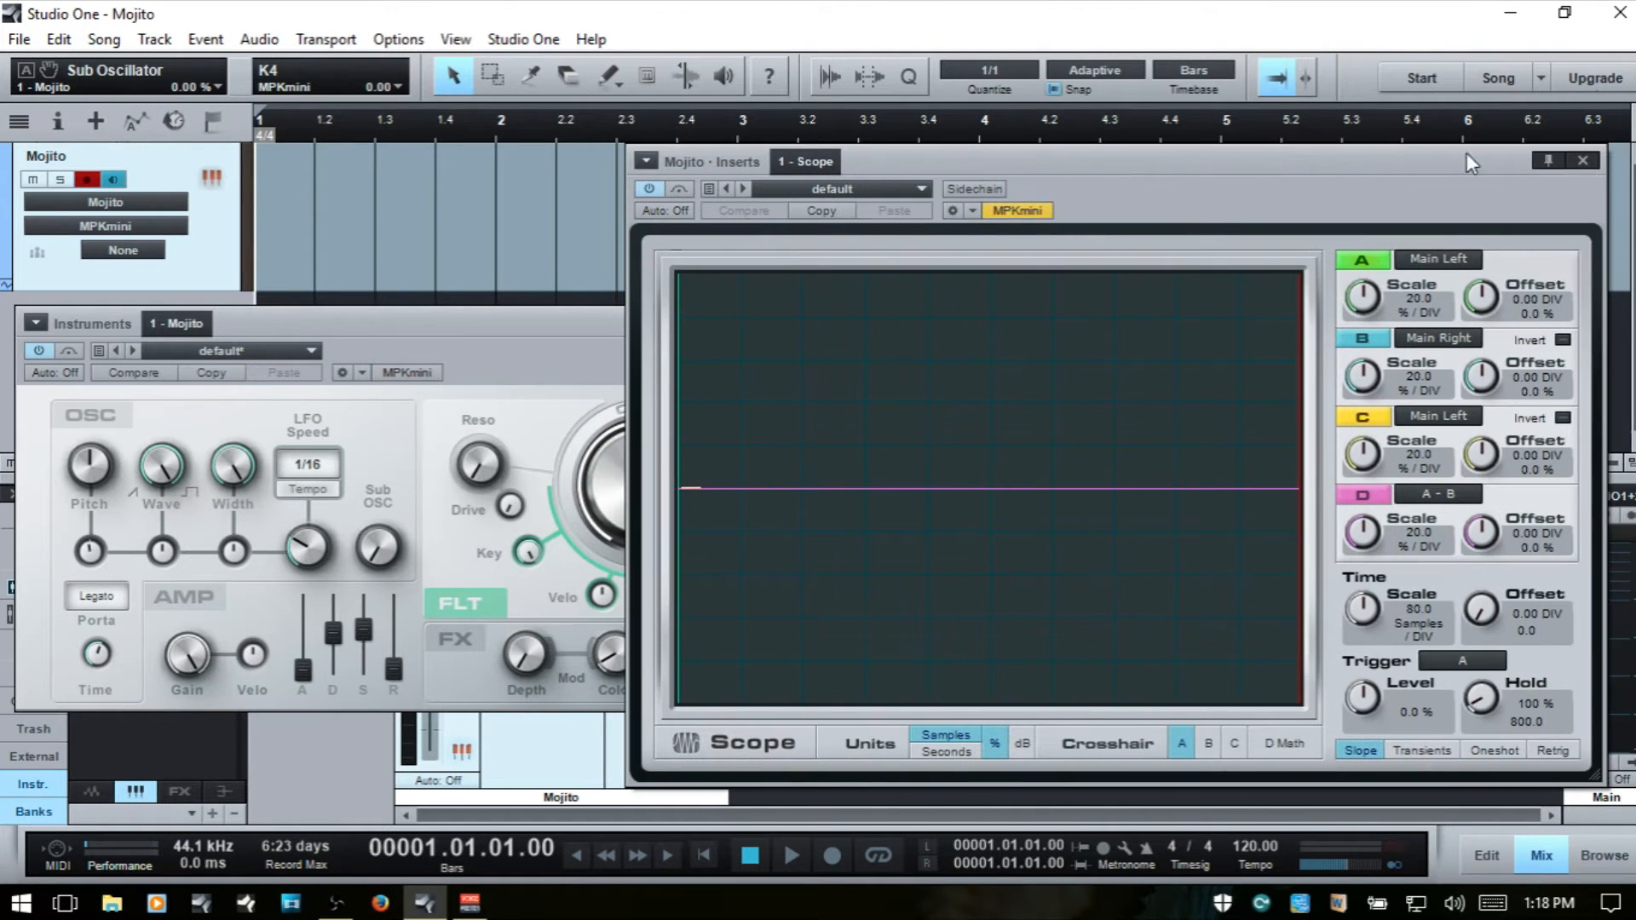
{"action": "left_click", "coordinate": [1583, 157]}
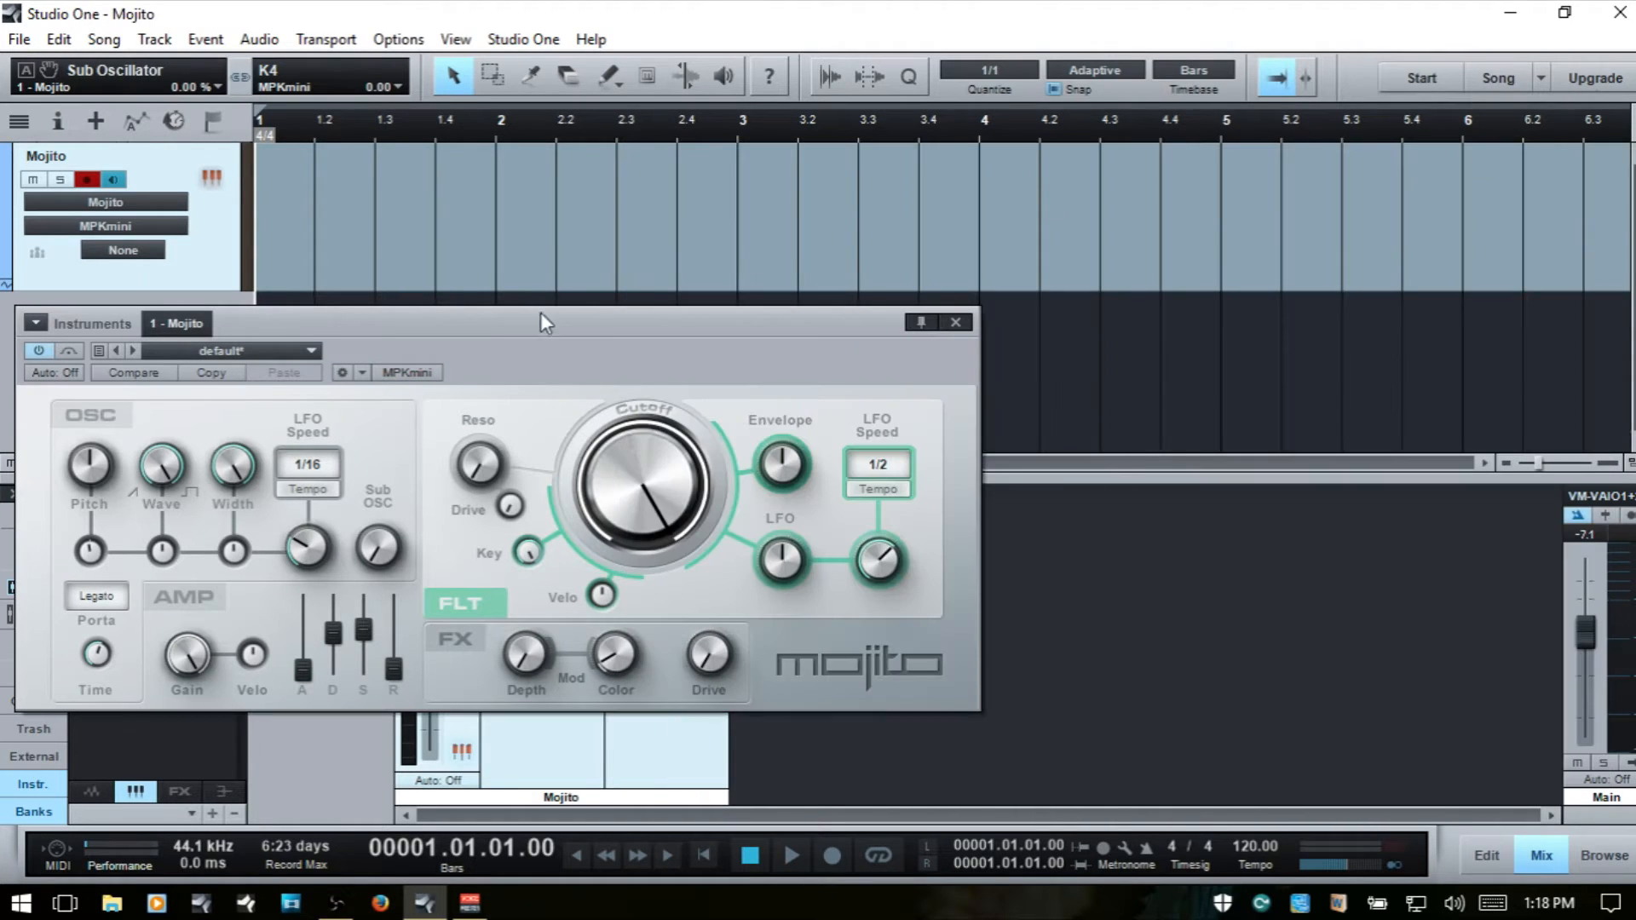
{"action": "left_click_drag", "start_coordinate": [506, 318], "coordinate": [812, 201]}
{"action": "key", "text": "F3"}
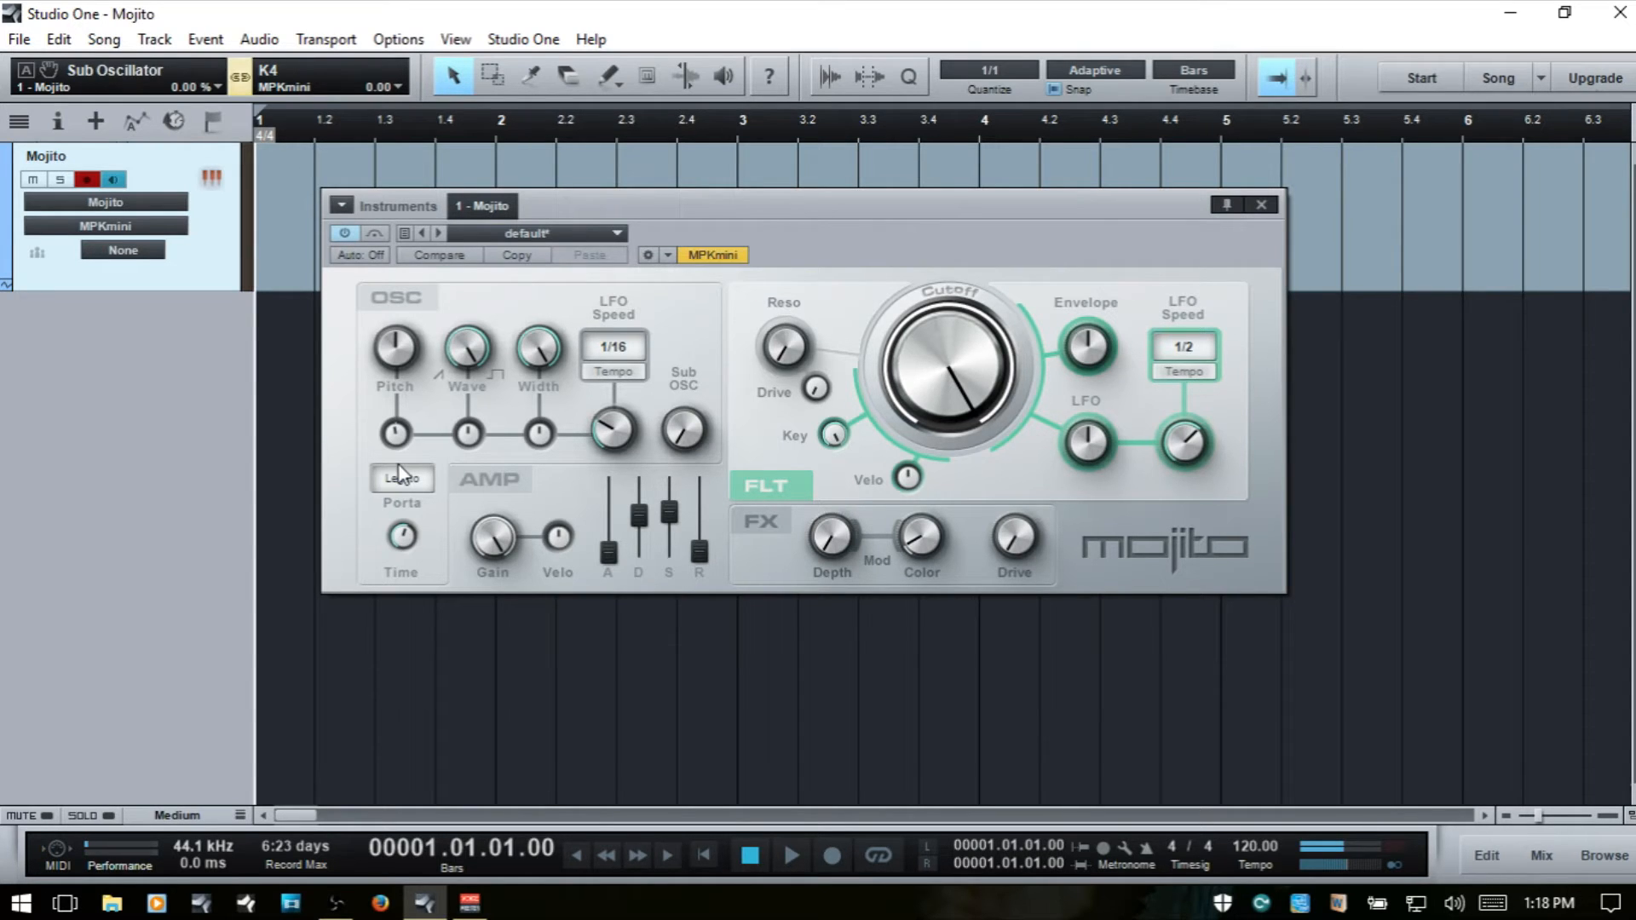
- Set the portamento glide time to 1.00 s and switch the portamento mode to Off
{"action": "left_click", "coordinate": [403, 538]}
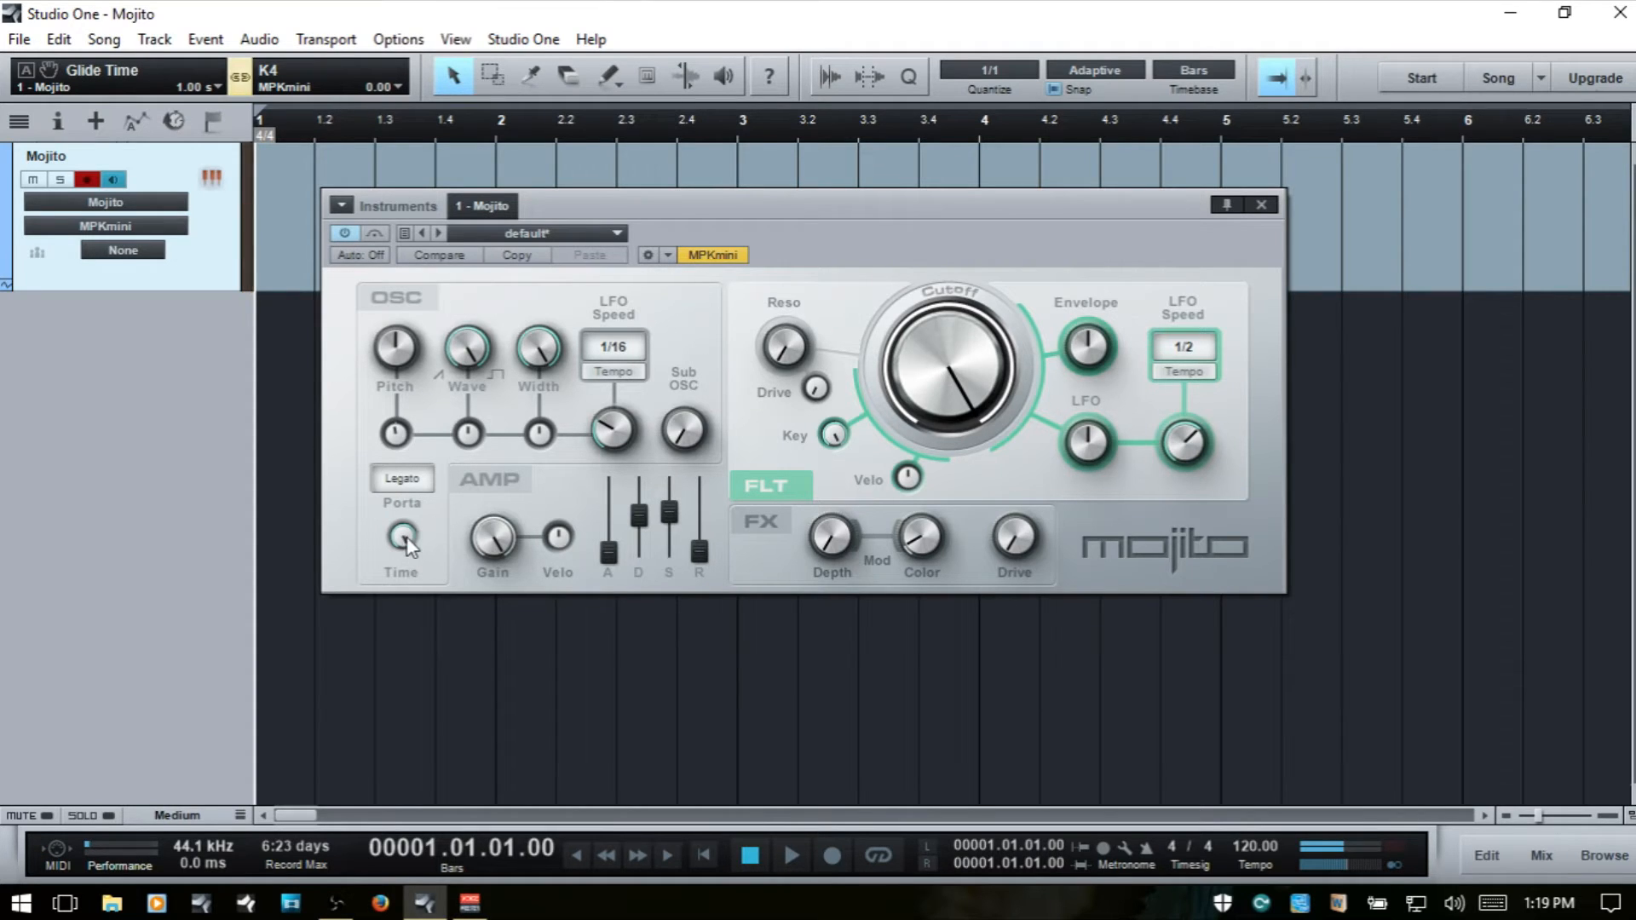
{"action": "left_click_drag", "start_coordinate": [407, 539], "coordinate": [450, 801]}
{"action": "double_click", "coordinate": [402, 539]}
{"action": "left_click", "coordinate": [404, 480]}
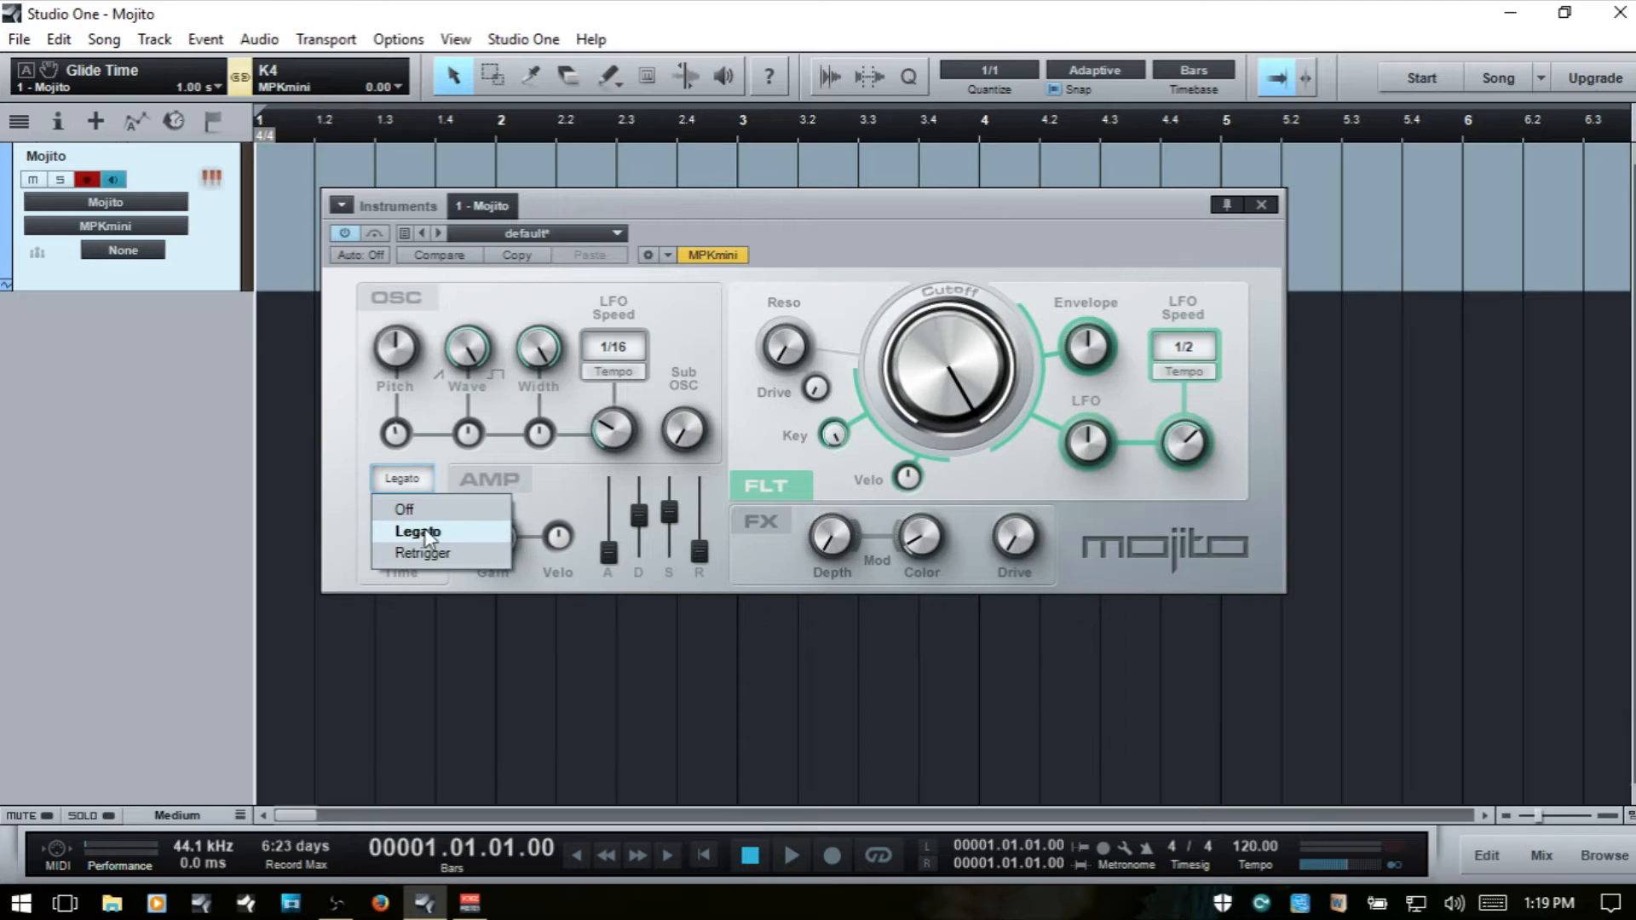
{"action": "left_click", "coordinate": [424, 512]}
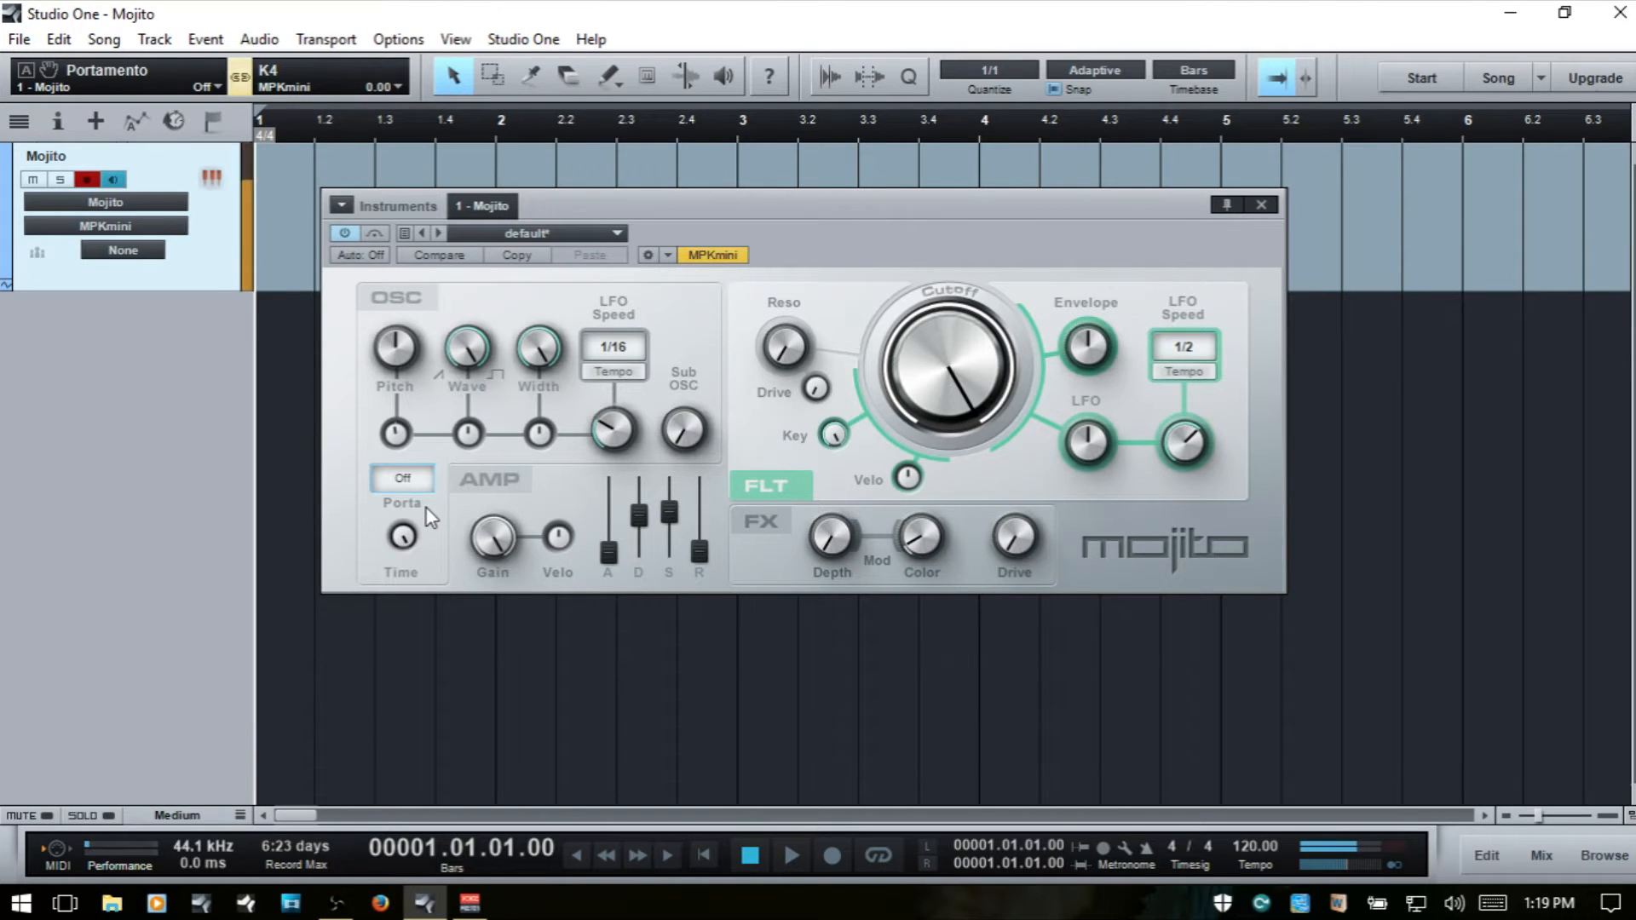
- Switch portamento to Retrigger and try the amp Attack at about 243 ms before returning it to minimum
{"action": "left_click", "coordinate": [404, 479]}
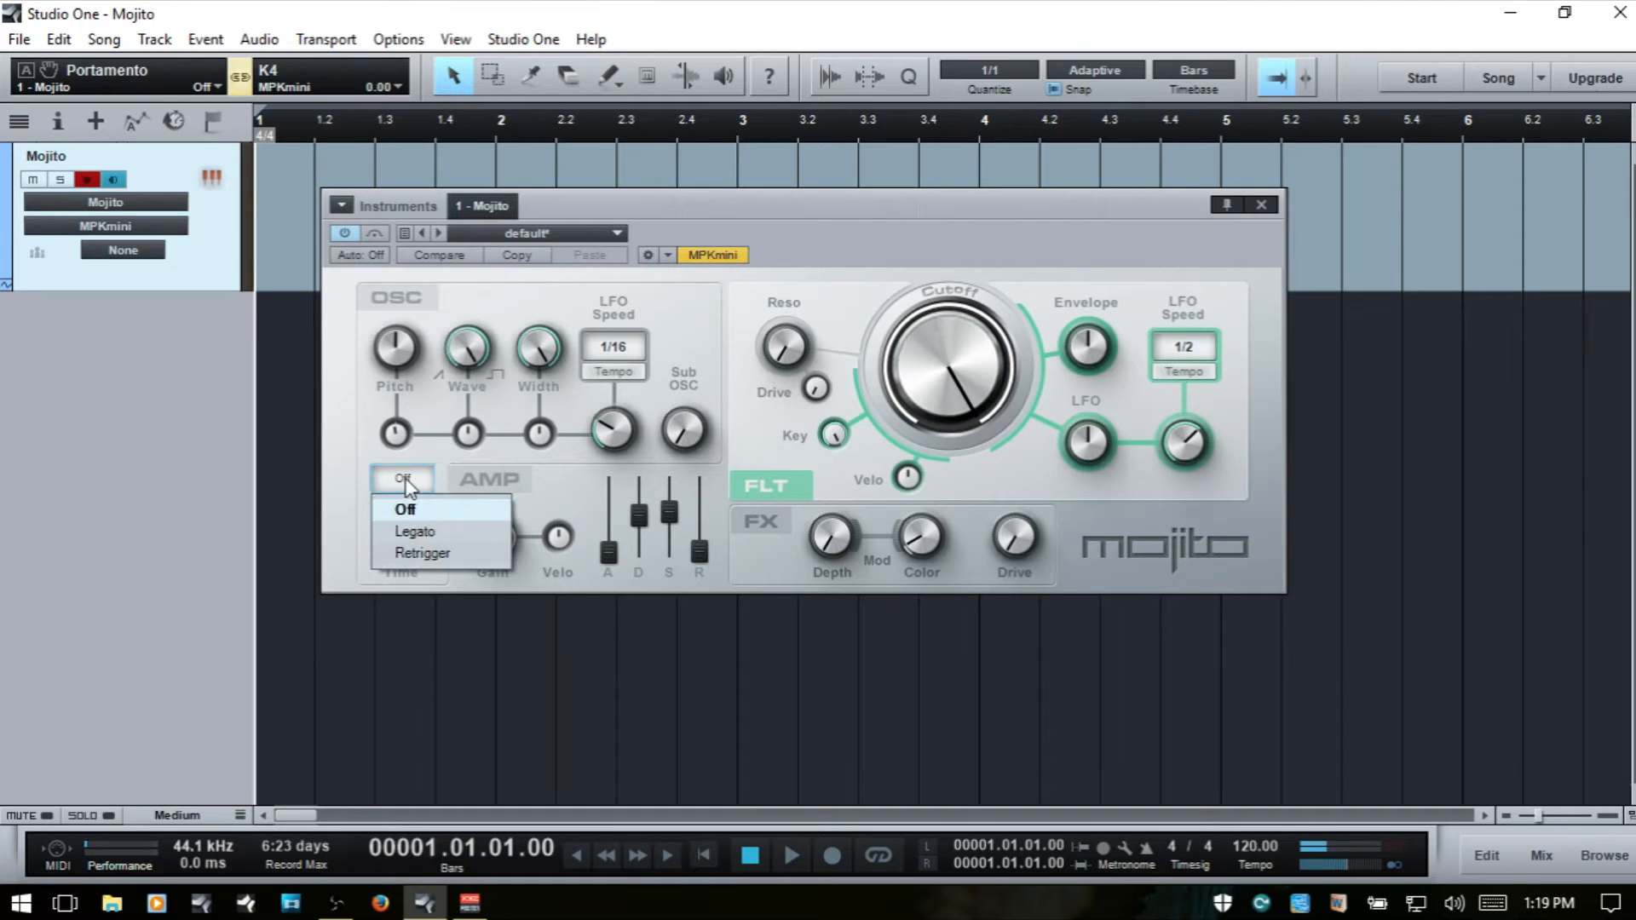
{"action": "left_click", "coordinate": [421, 550]}
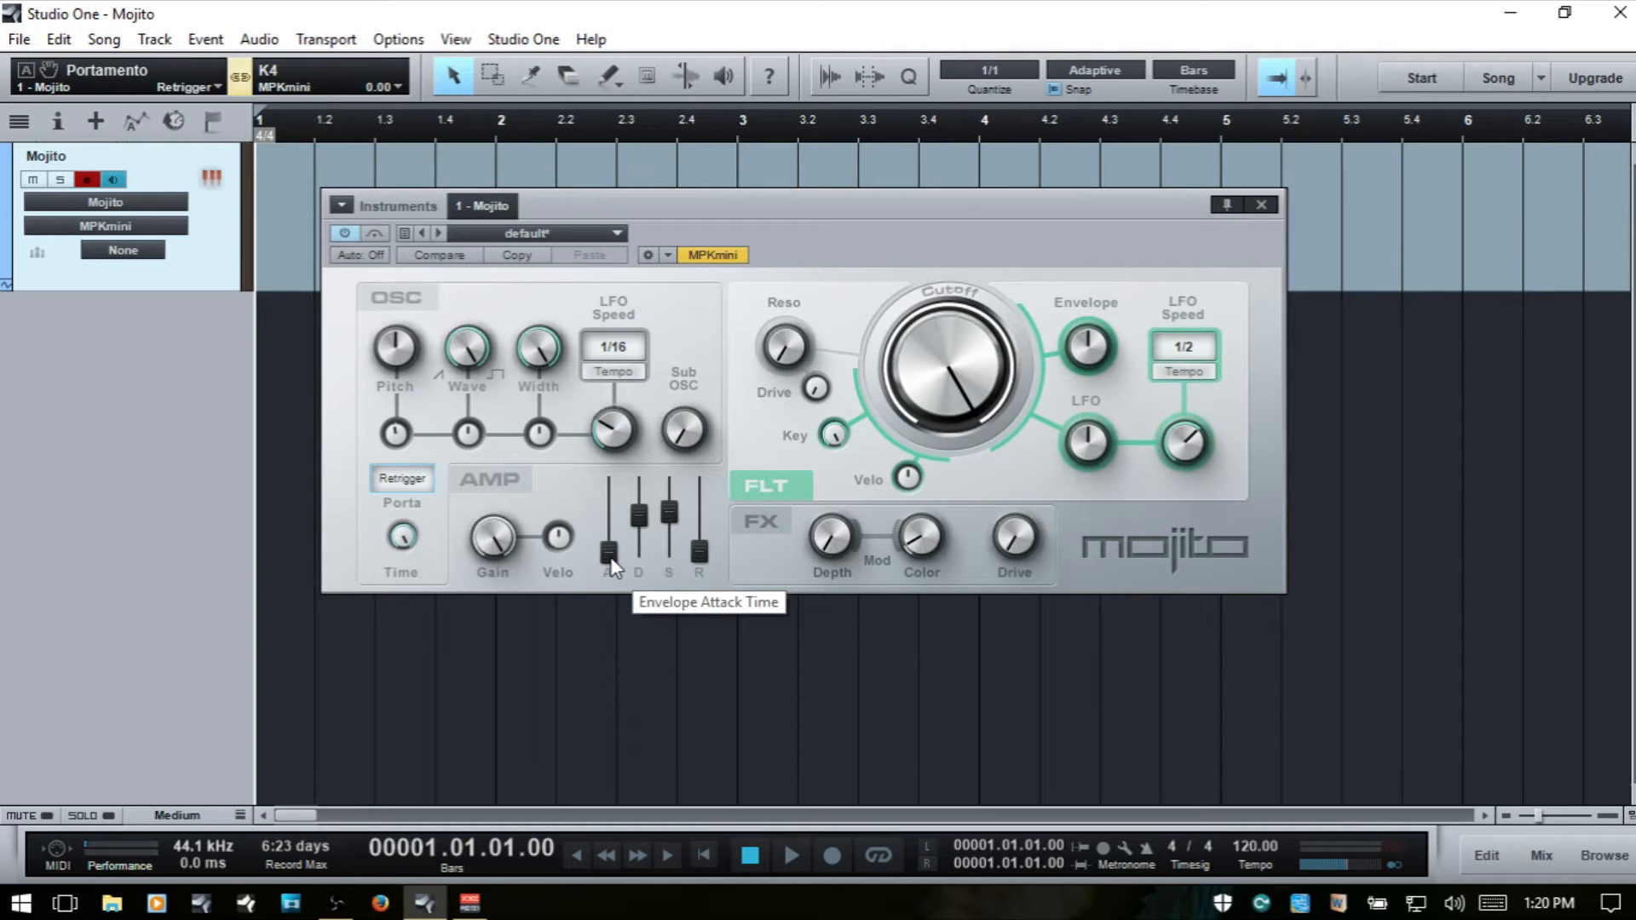
{"action": "left_click_drag", "start_coordinate": [611, 560], "coordinate": [613, 528]}
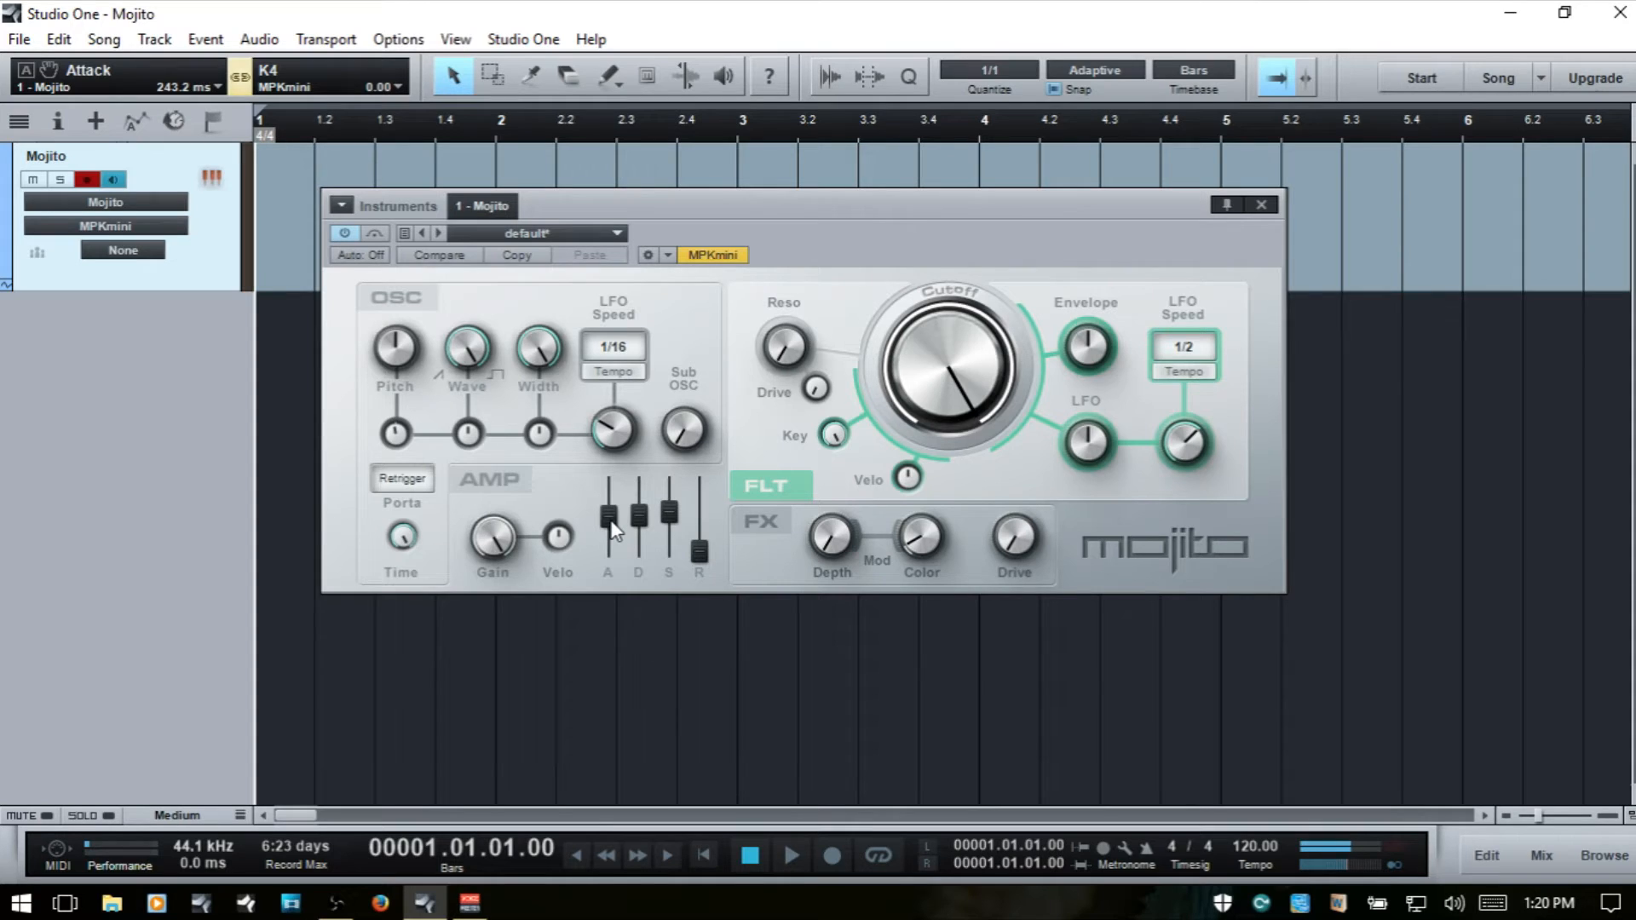
{"action": "left_click_drag", "start_coordinate": [611, 521], "coordinate": [612, 602]}
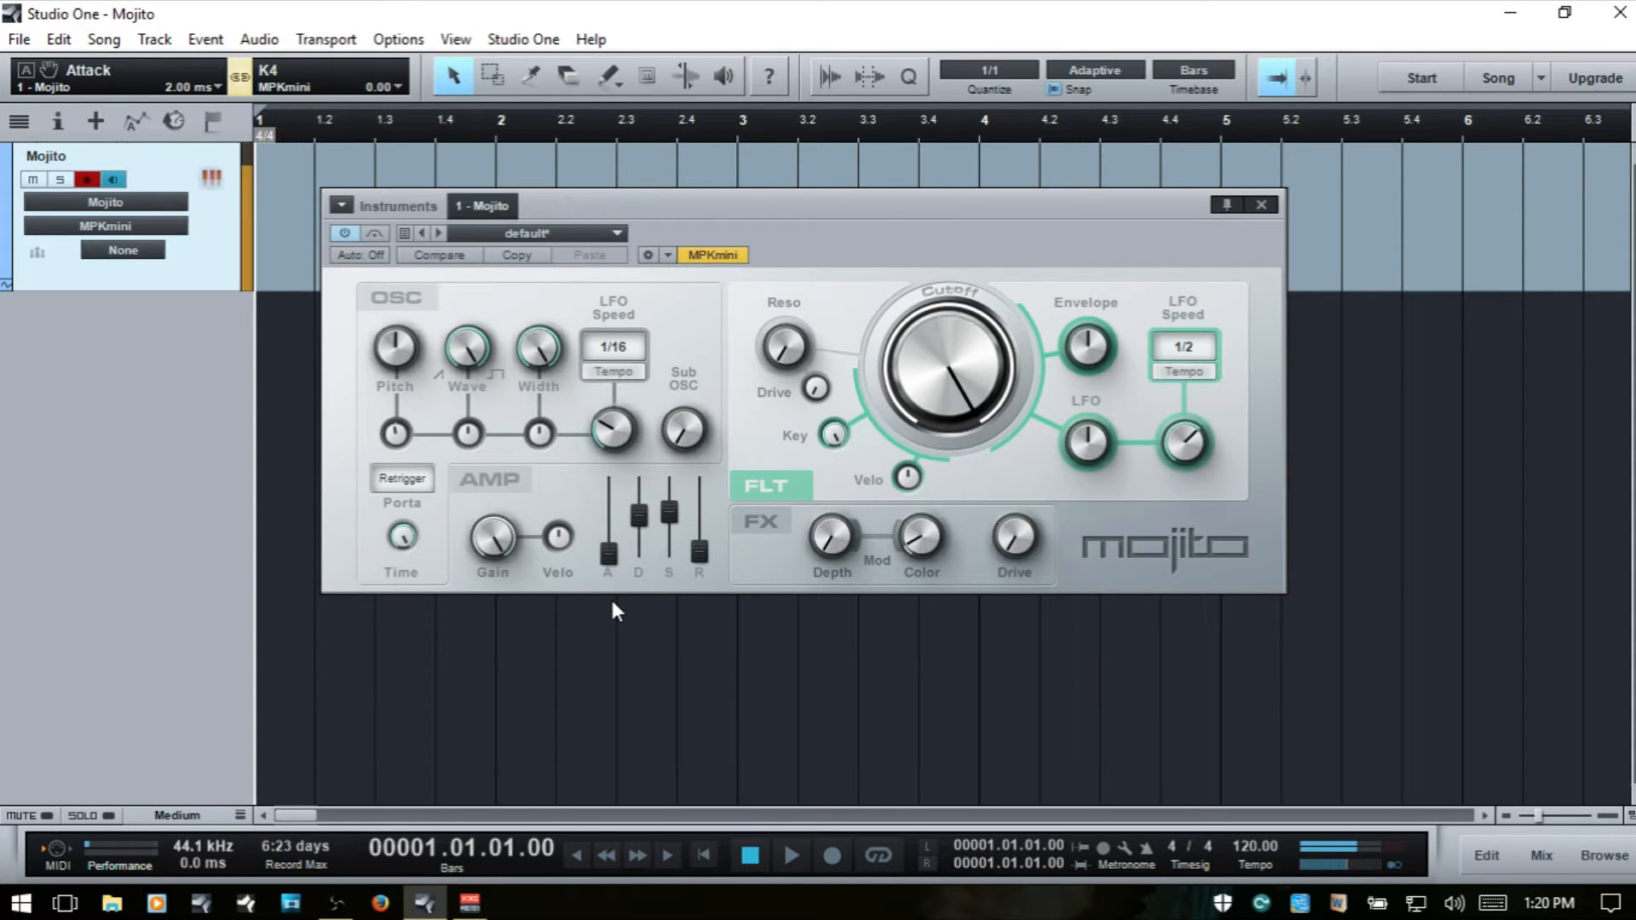
- Switch portamento to Legato and raise the amp Attack to about 337 ms, reviewing the mode choices without changing them
{"action": "left_click", "coordinate": [401, 480]}
{"action": "left_click", "coordinate": [415, 534]}
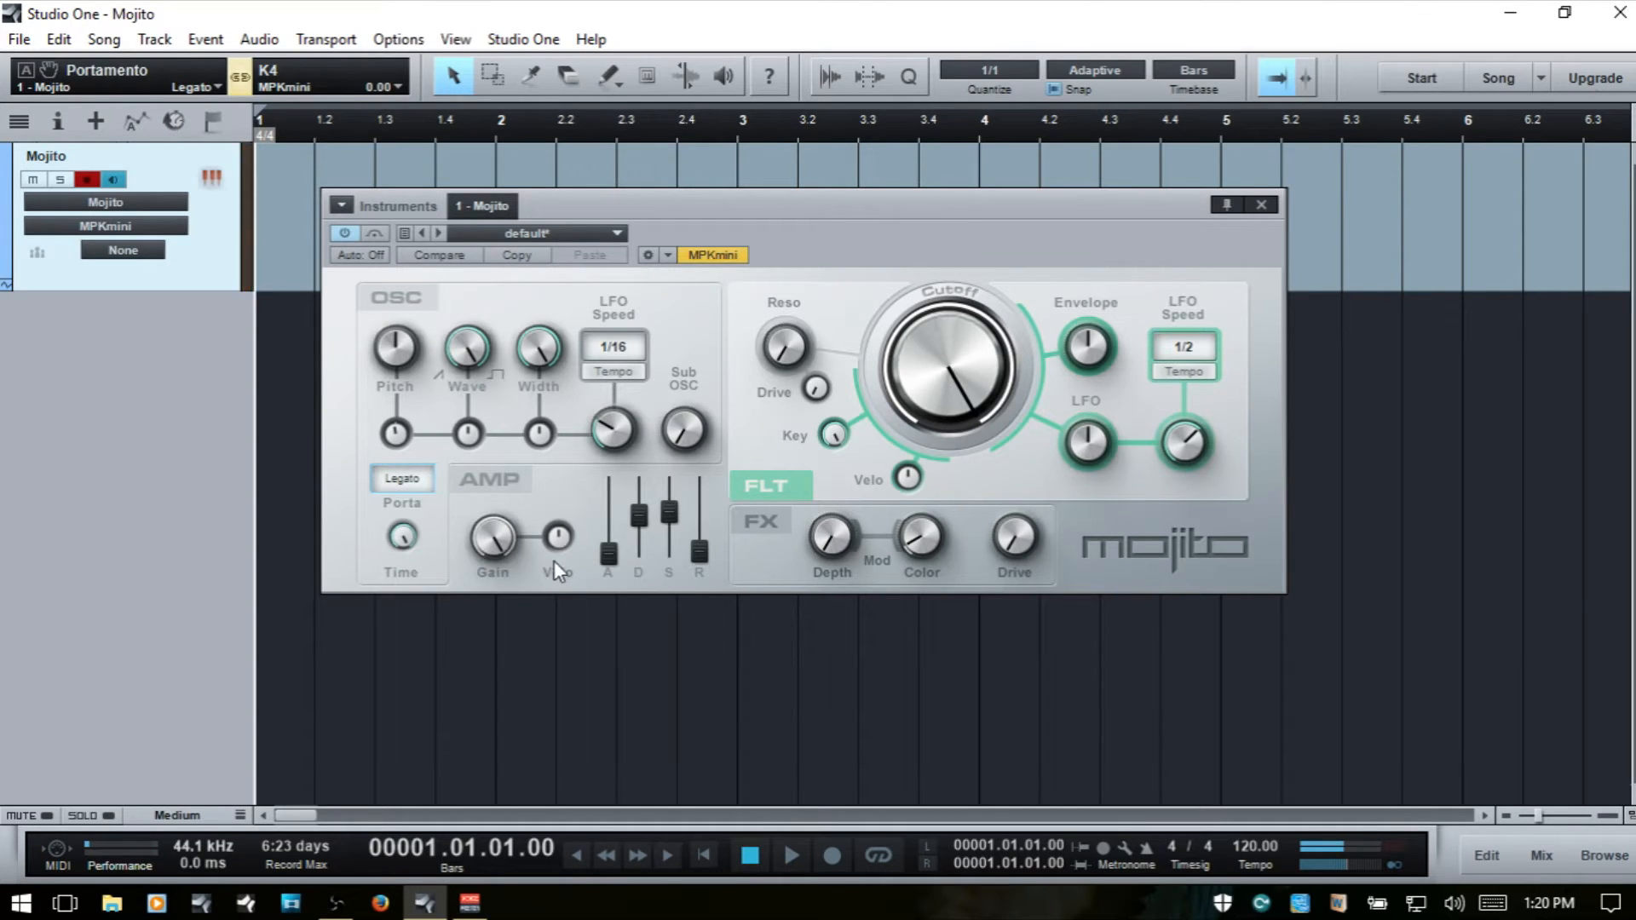
{"action": "left_click_drag", "start_coordinate": [608, 554], "coordinate": [611, 504]}
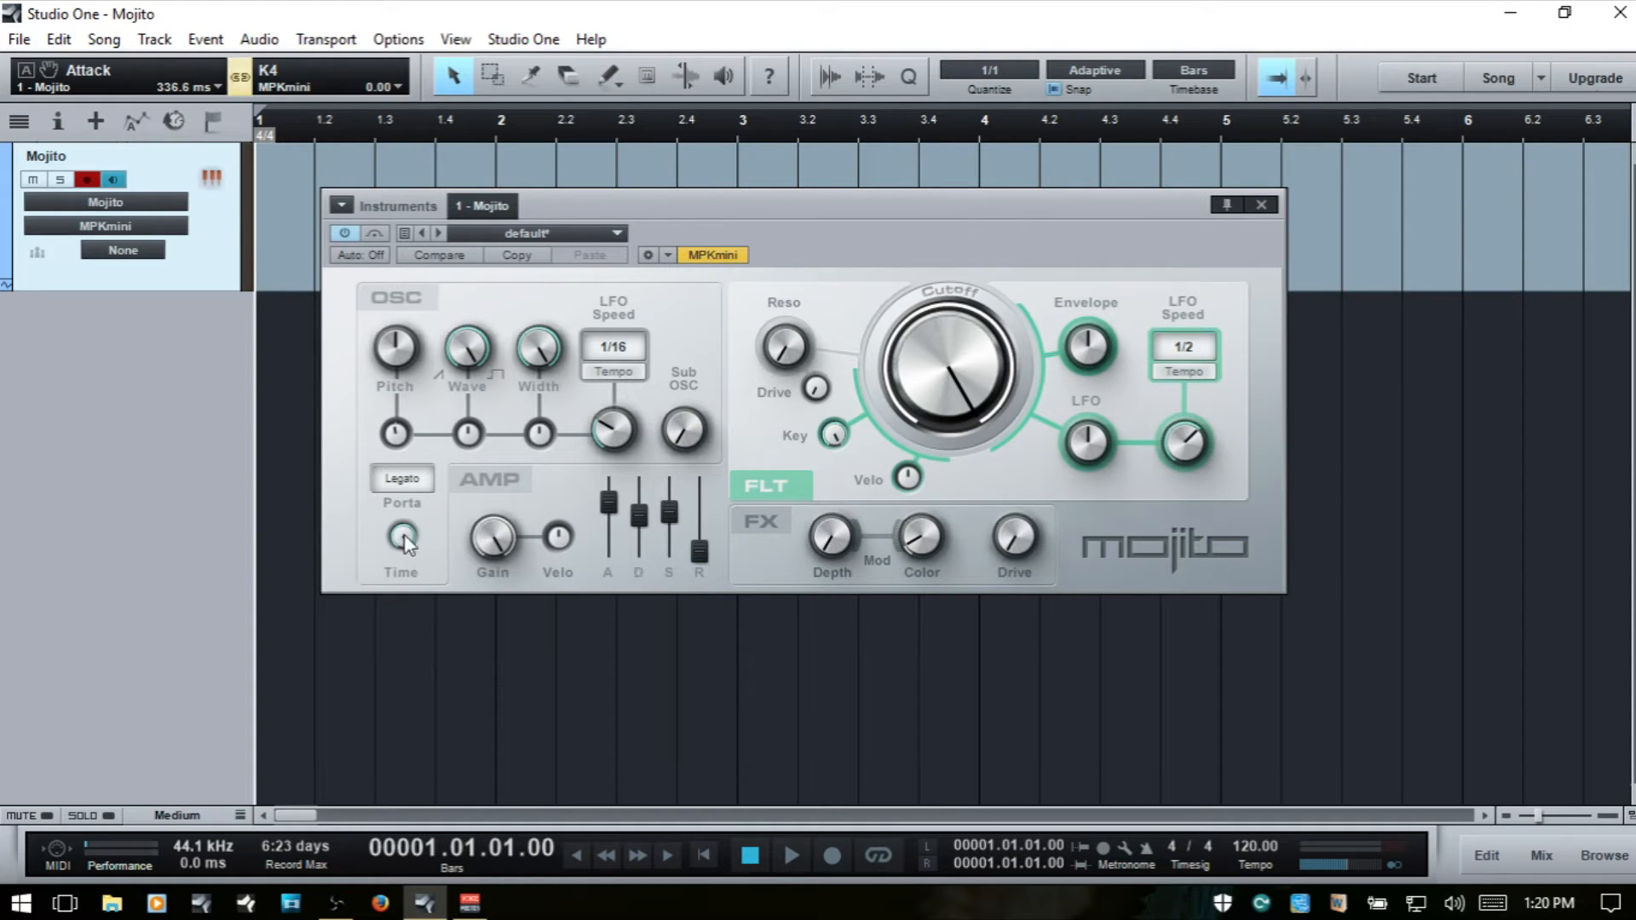
{"action": "left_click", "coordinate": [407, 482]}
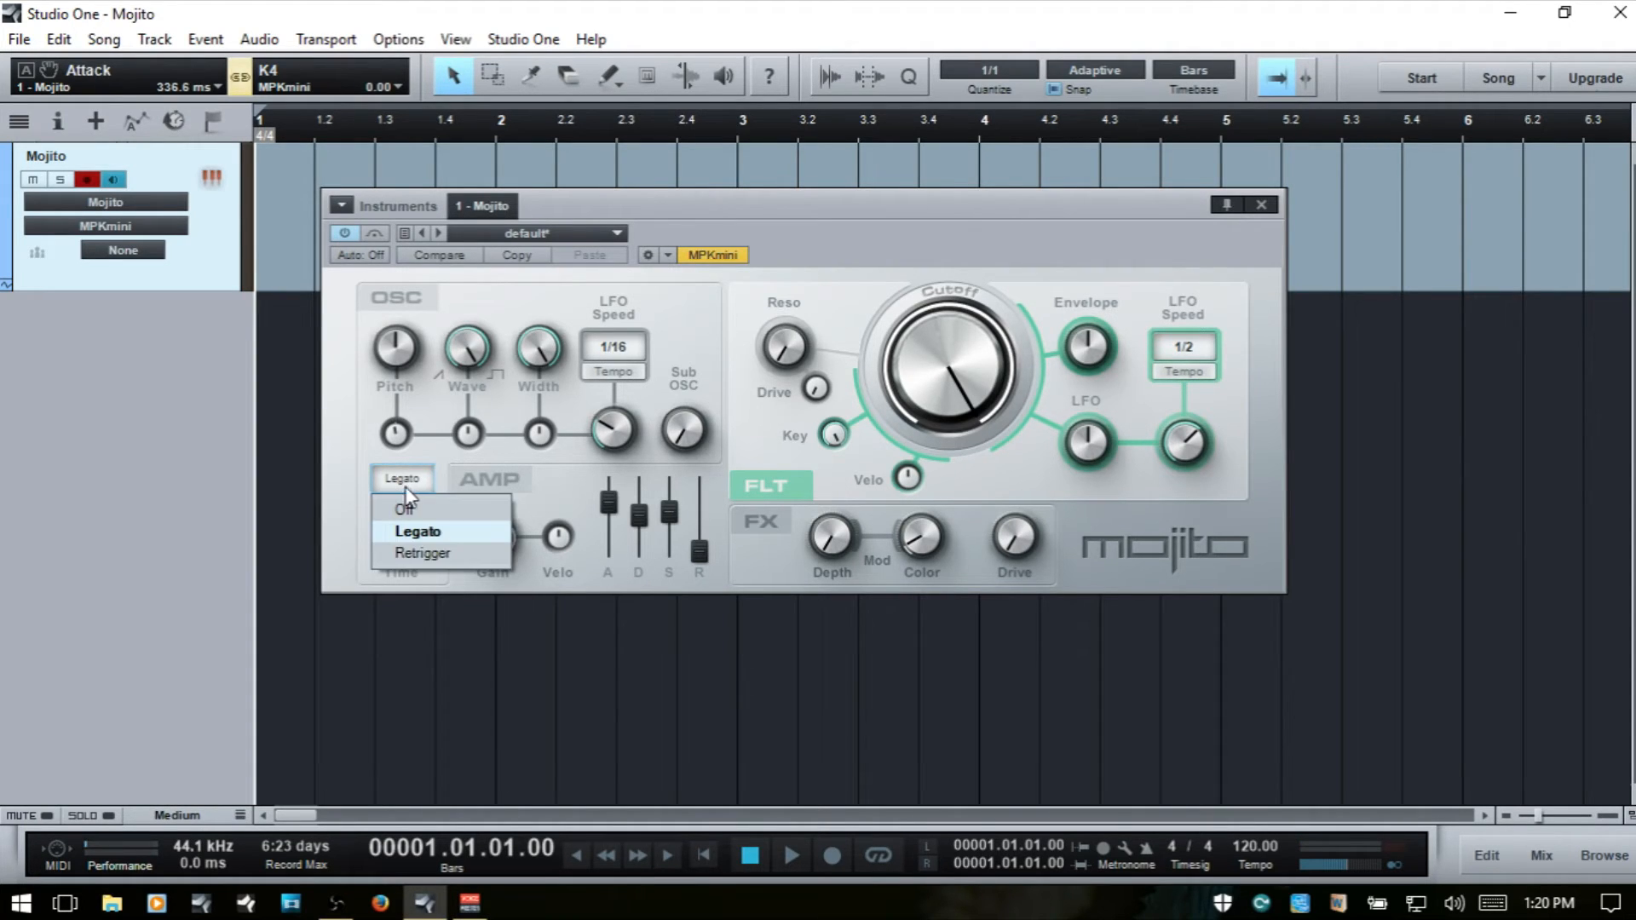
{"action": "left_click", "coordinate": [336, 464]}
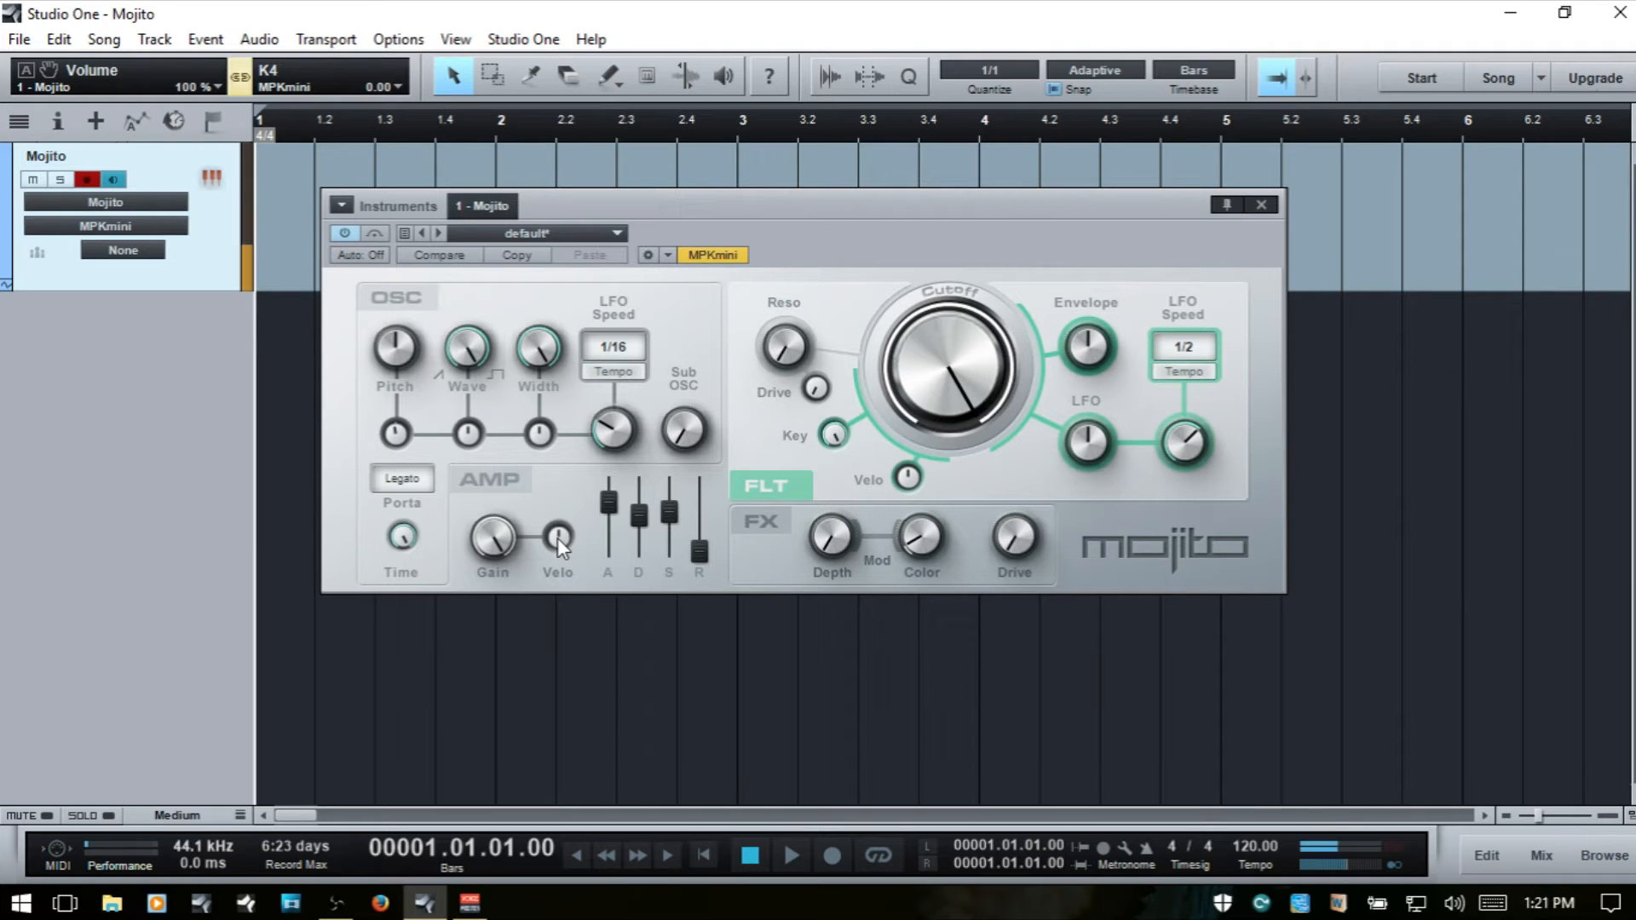
- Lower the amp Attack to 2.00 ms and try the velocity-to-gain amount at 100 % and back down
{"action": "left_click_drag", "start_coordinate": [605, 526], "coordinate": [606, 583]}
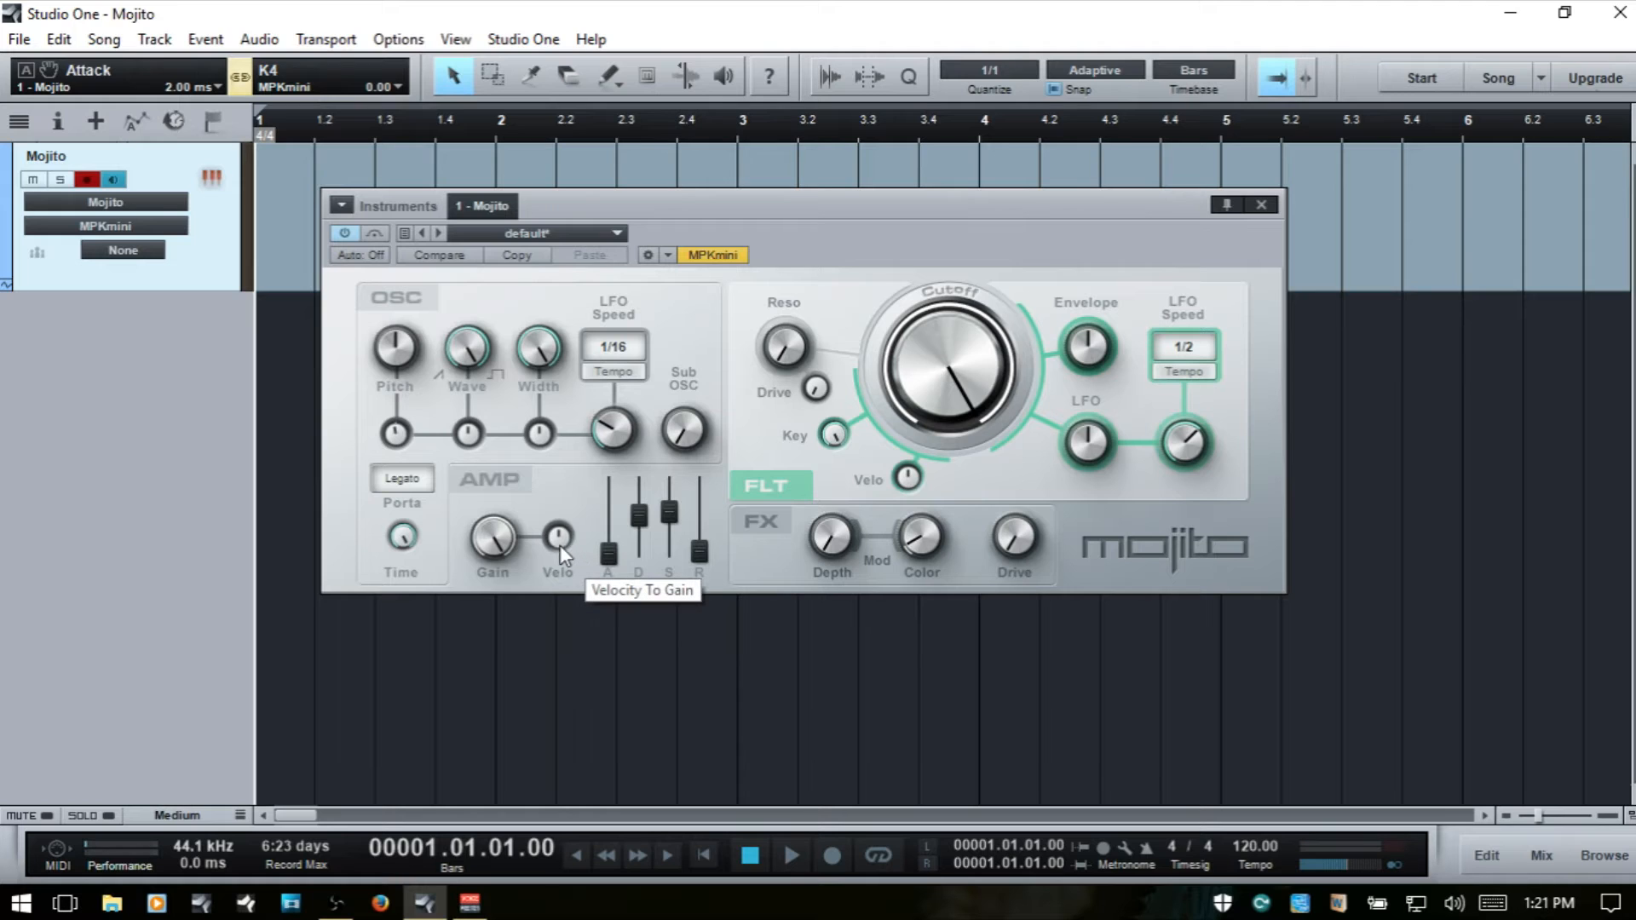
{"action": "left_click_drag", "start_coordinate": [561, 541], "coordinate": [561, 388]}
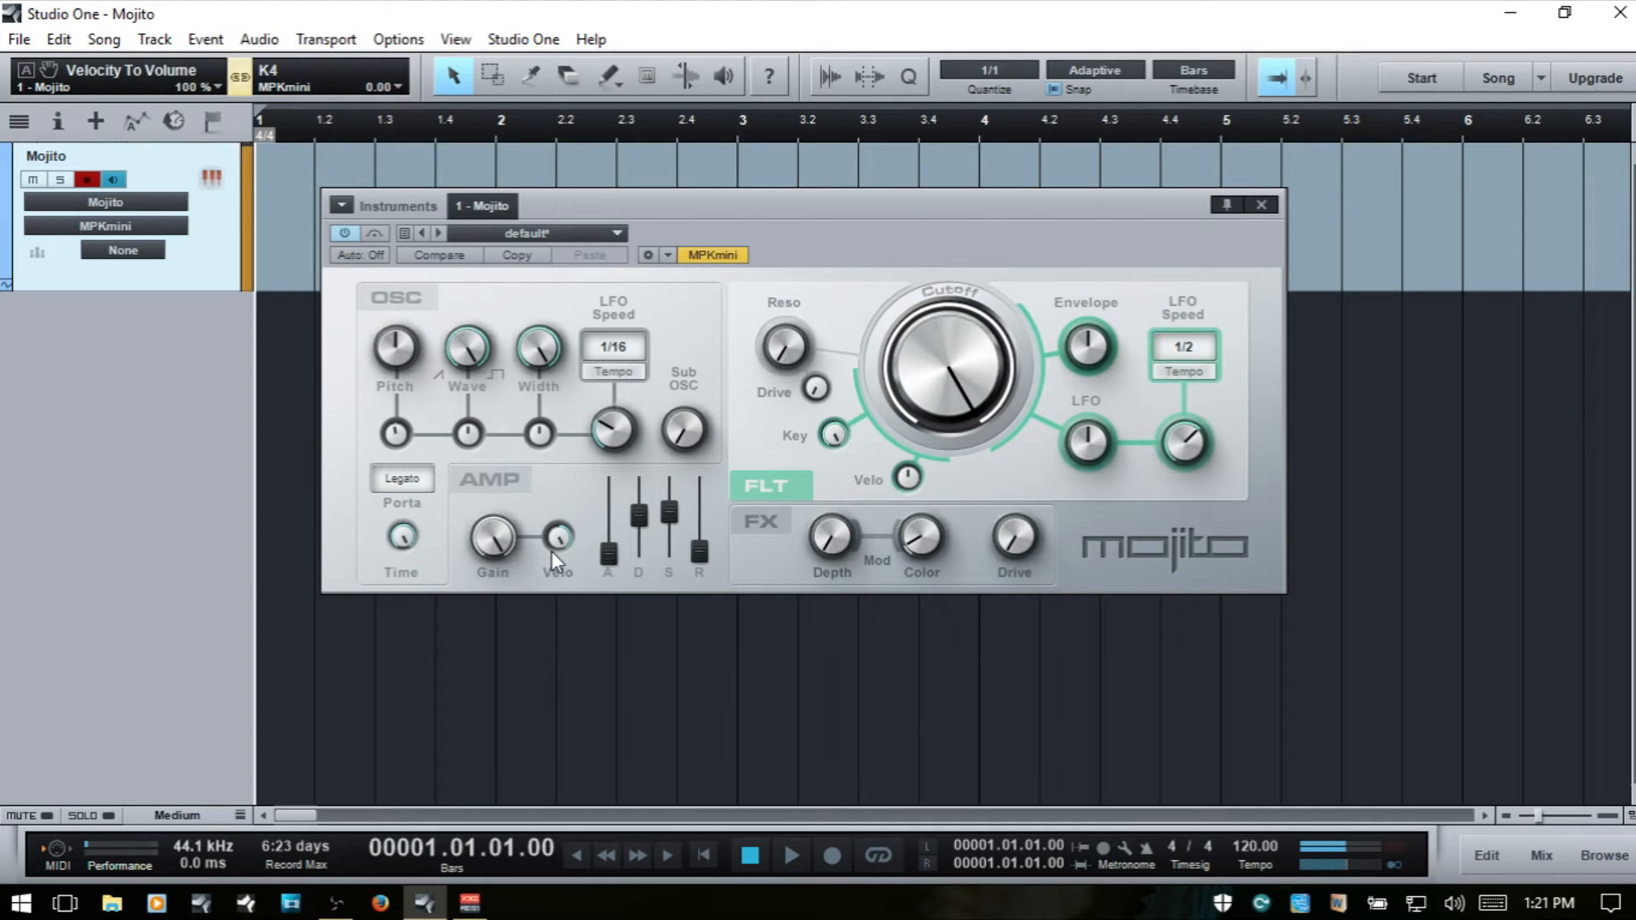
{"action": "left_click_drag", "start_coordinate": [561, 539], "coordinate": [592, 835]}
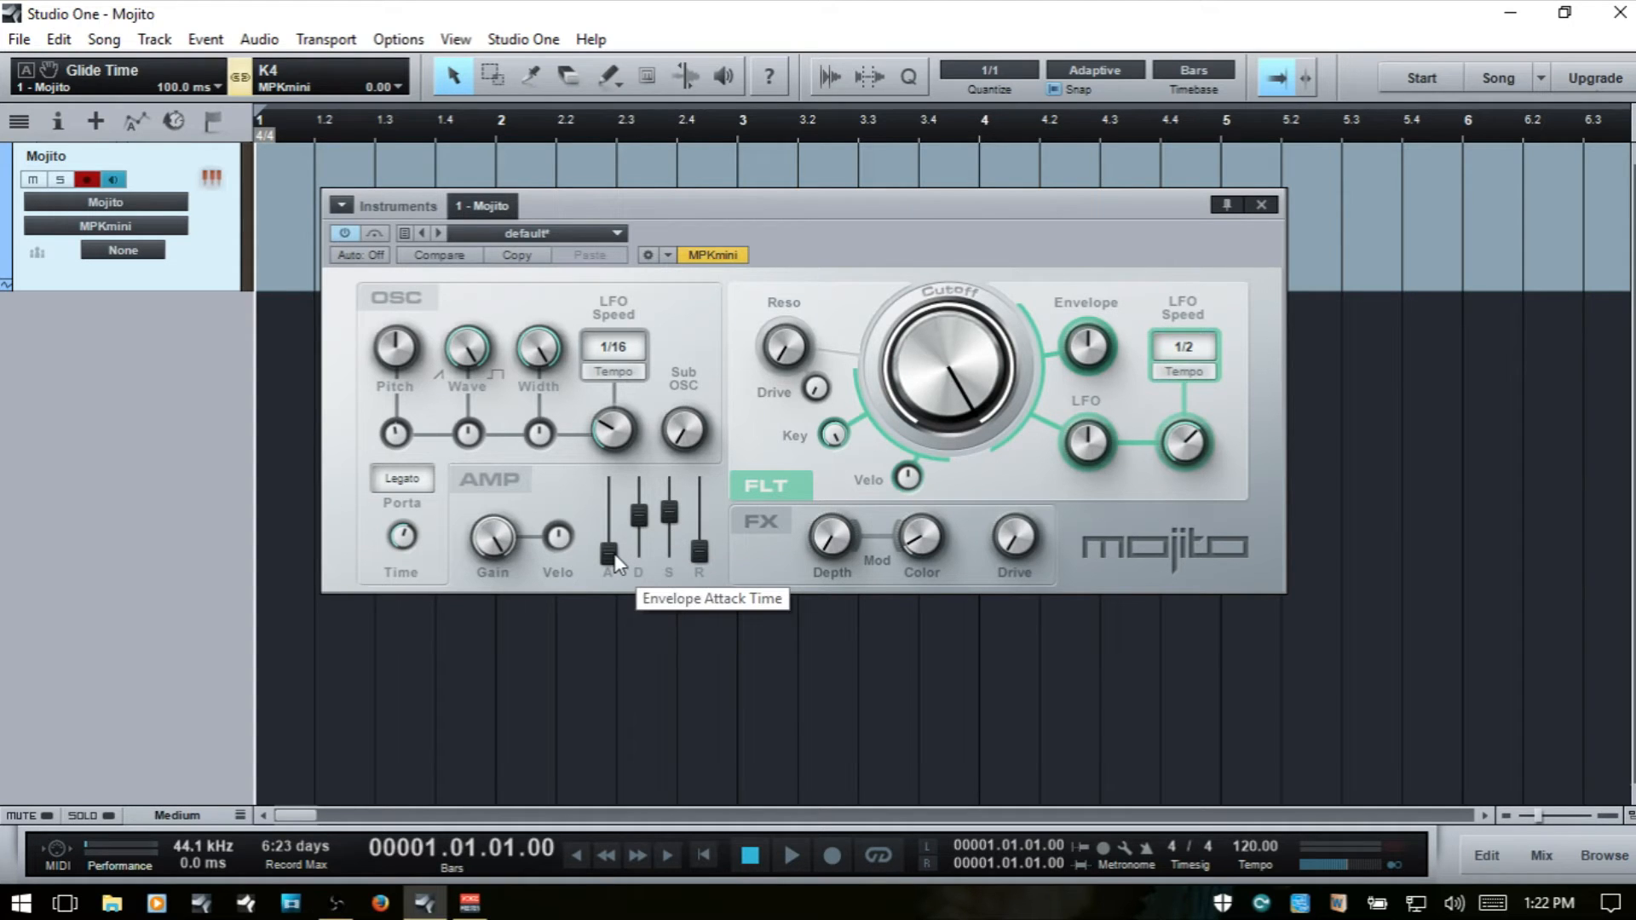
- Sweep the amp Attack up to about 407 ms and down, showing the plug-in's parameter display while setting it to about 204 ms
{"action": "left_click_drag", "start_coordinate": [614, 554], "coordinate": [610, 495]}
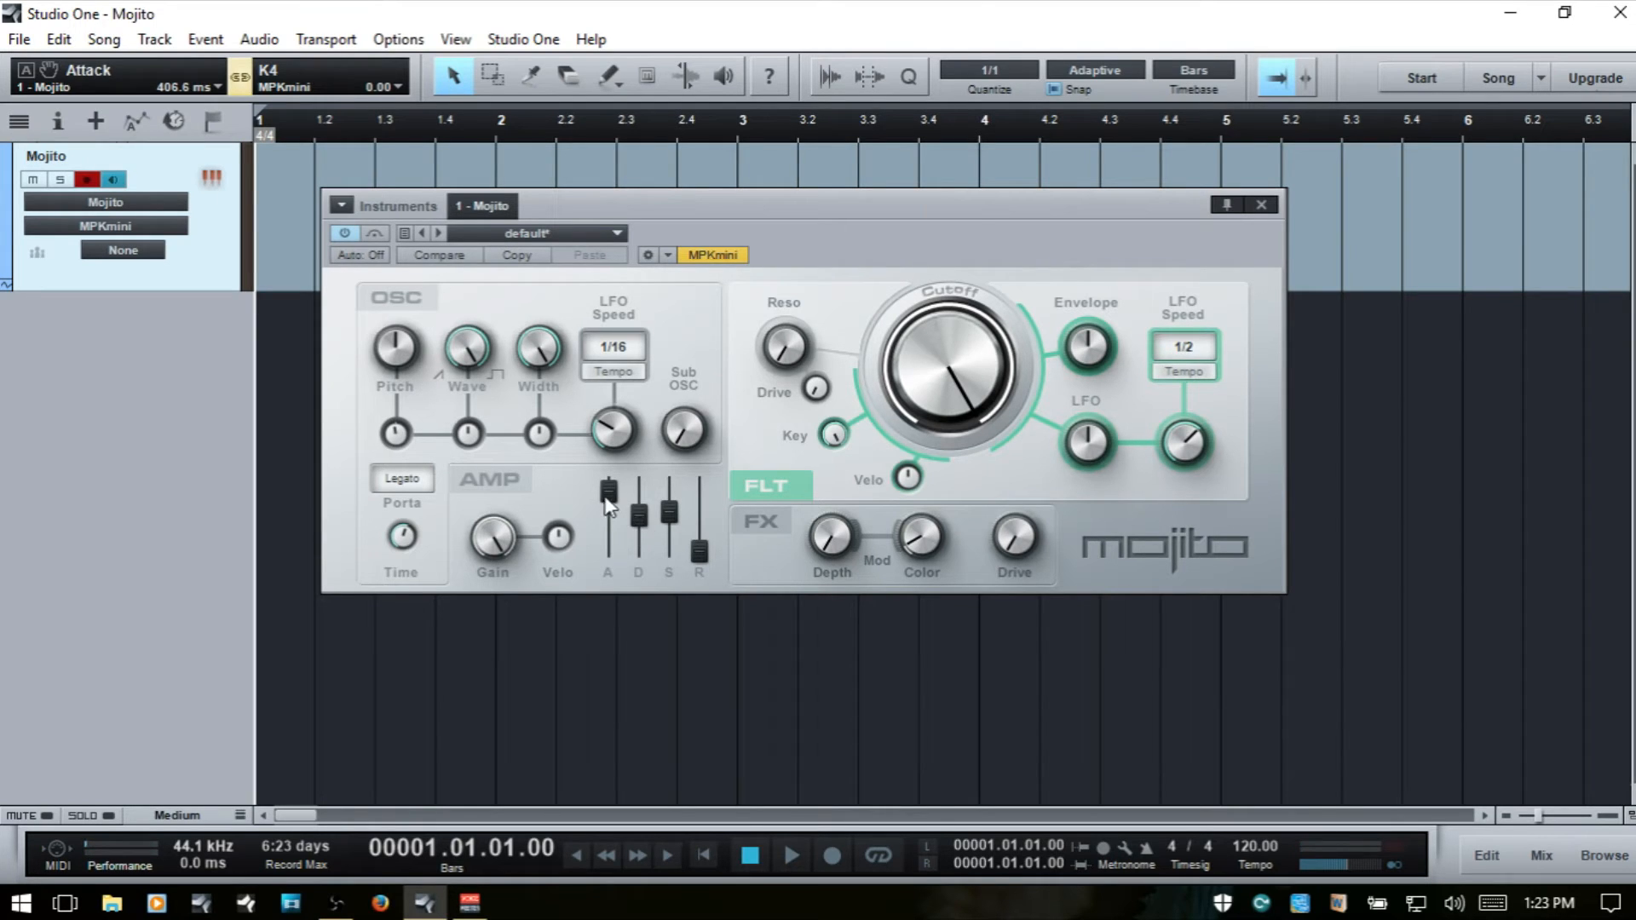
{"action": "left_click_drag", "start_coordinate": [610, 498], "coordinate": [612, 521]}
{"action": "left_click_drag", "start_coordinate": [611, 522], "coordinate": [610, 597]}
{"action": "left_click", "coordinate": [648, 254]}
{"action": "left_click_drag", "start_coordinate": [614, 609], "coordinate": [619, 572]}
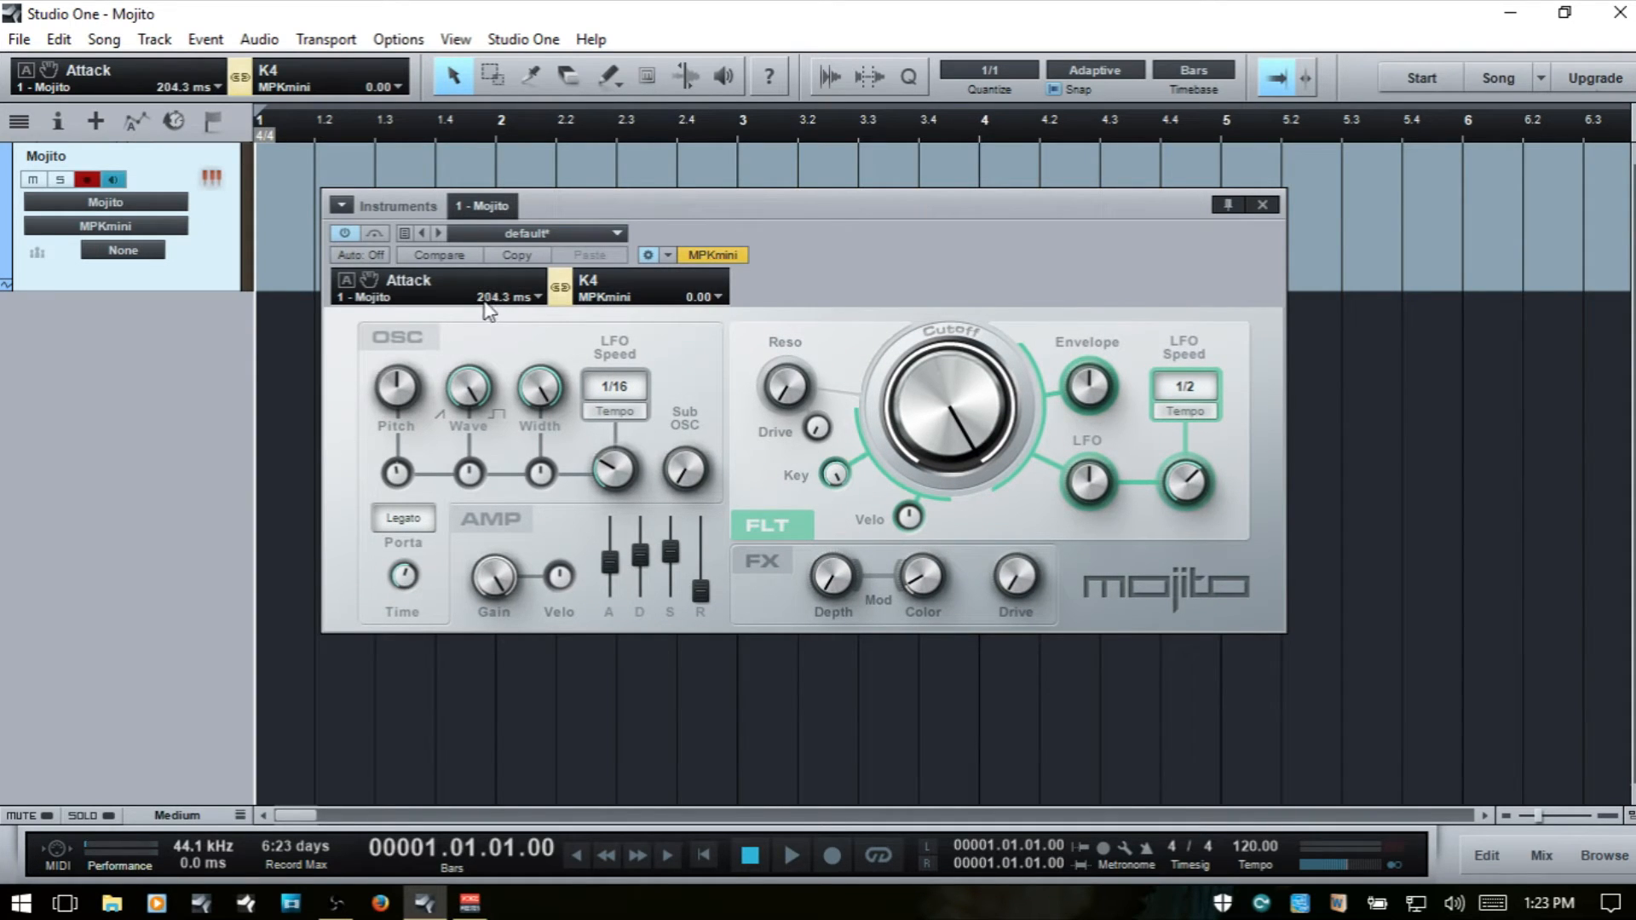
{"action": "left_click", "coordinate": [648, 255]}
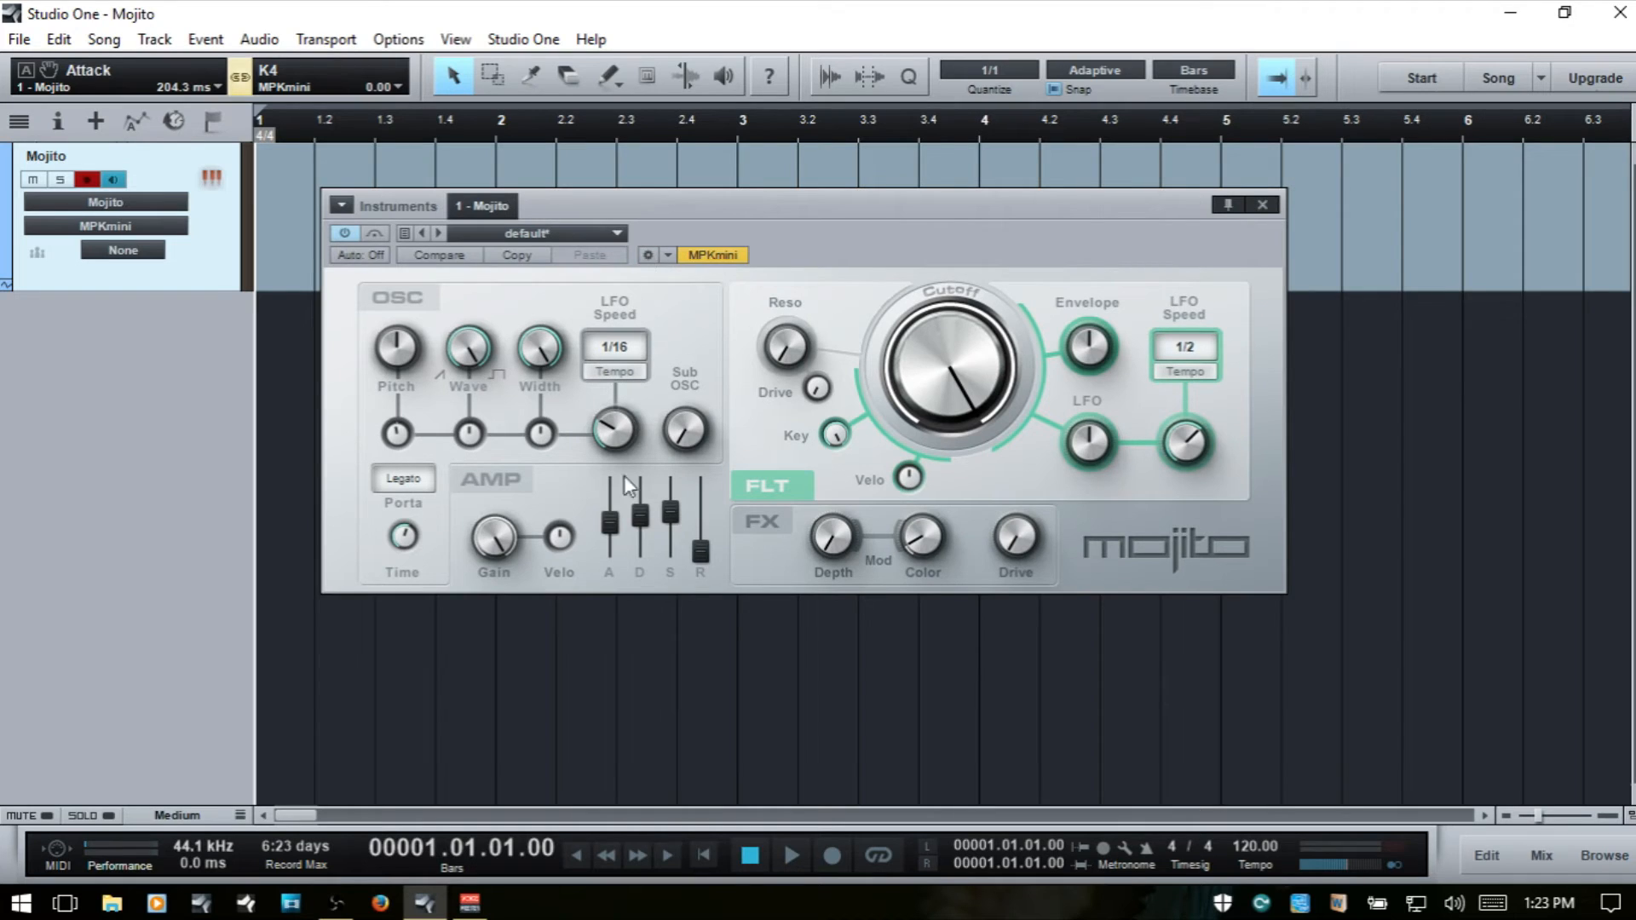
- Return the amp Attack to minimum and raise the Decay to 1.00 s
{"action": "left_click_drag", "start_coordinate": [611, 523], "coordinate": [612, 581]}
{"action": "left_click_drag", "start_coordinate": [641, 515], "coordinate": [650, 486]}
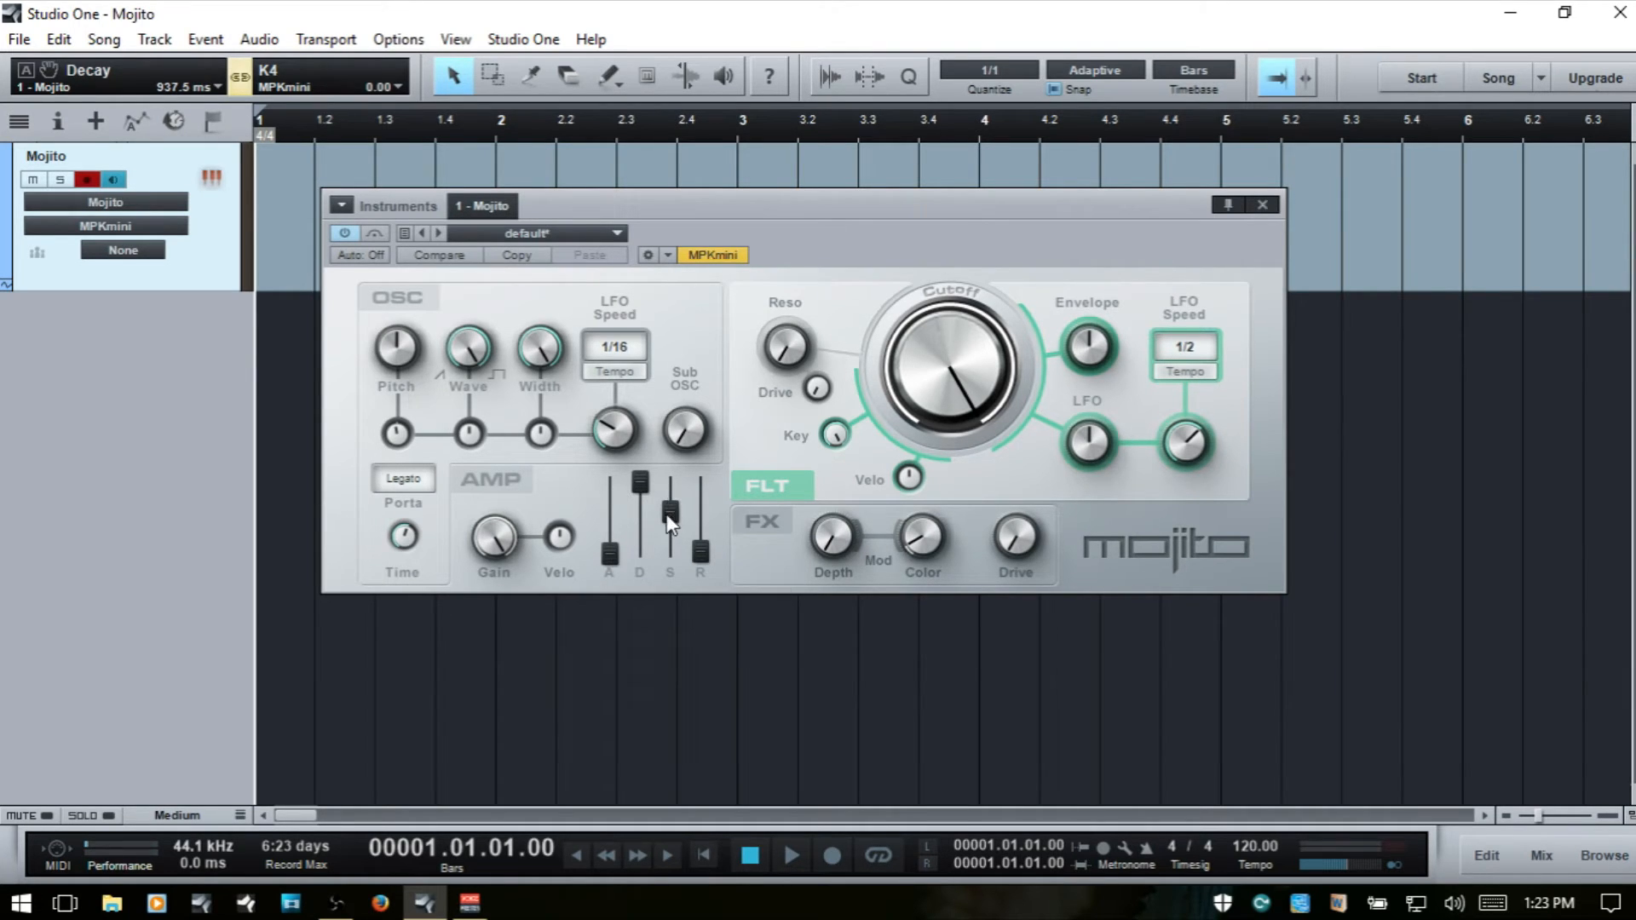
{"action": "left_click_drag", "start_coordinate": [645, 484], "coordinate": [649, 479]}
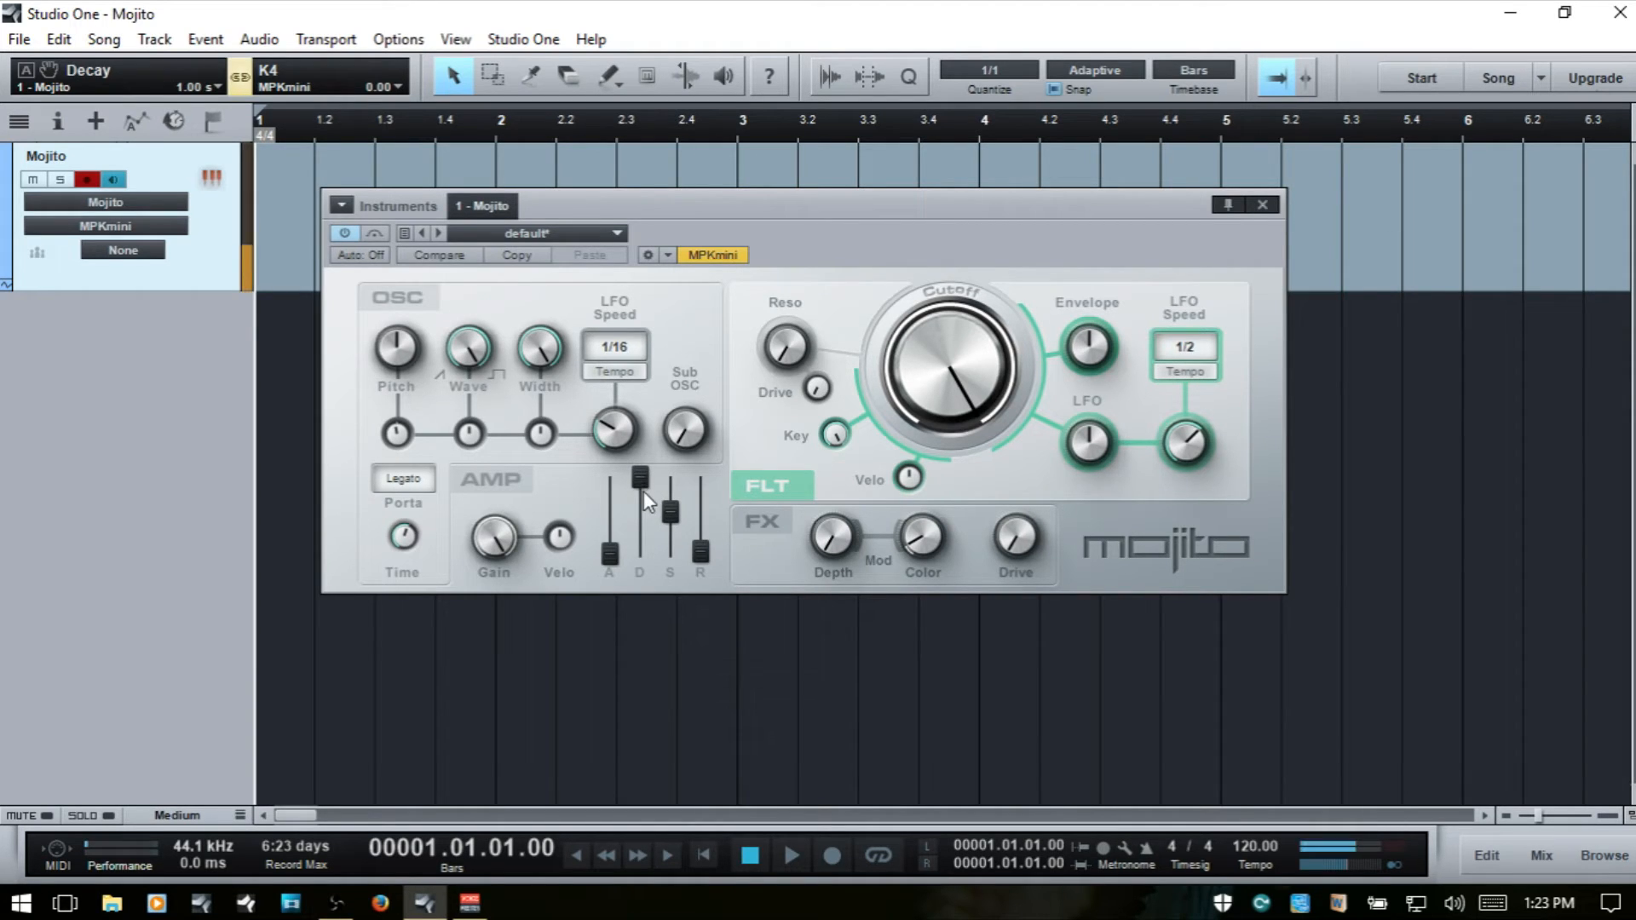
- Vary the amp Sustain from about -12 dB up to maximum and down to about -18 dB
{"action": "left_click_drag", "start_coordinate": [671, 509], "coordinate": [673, 512]}
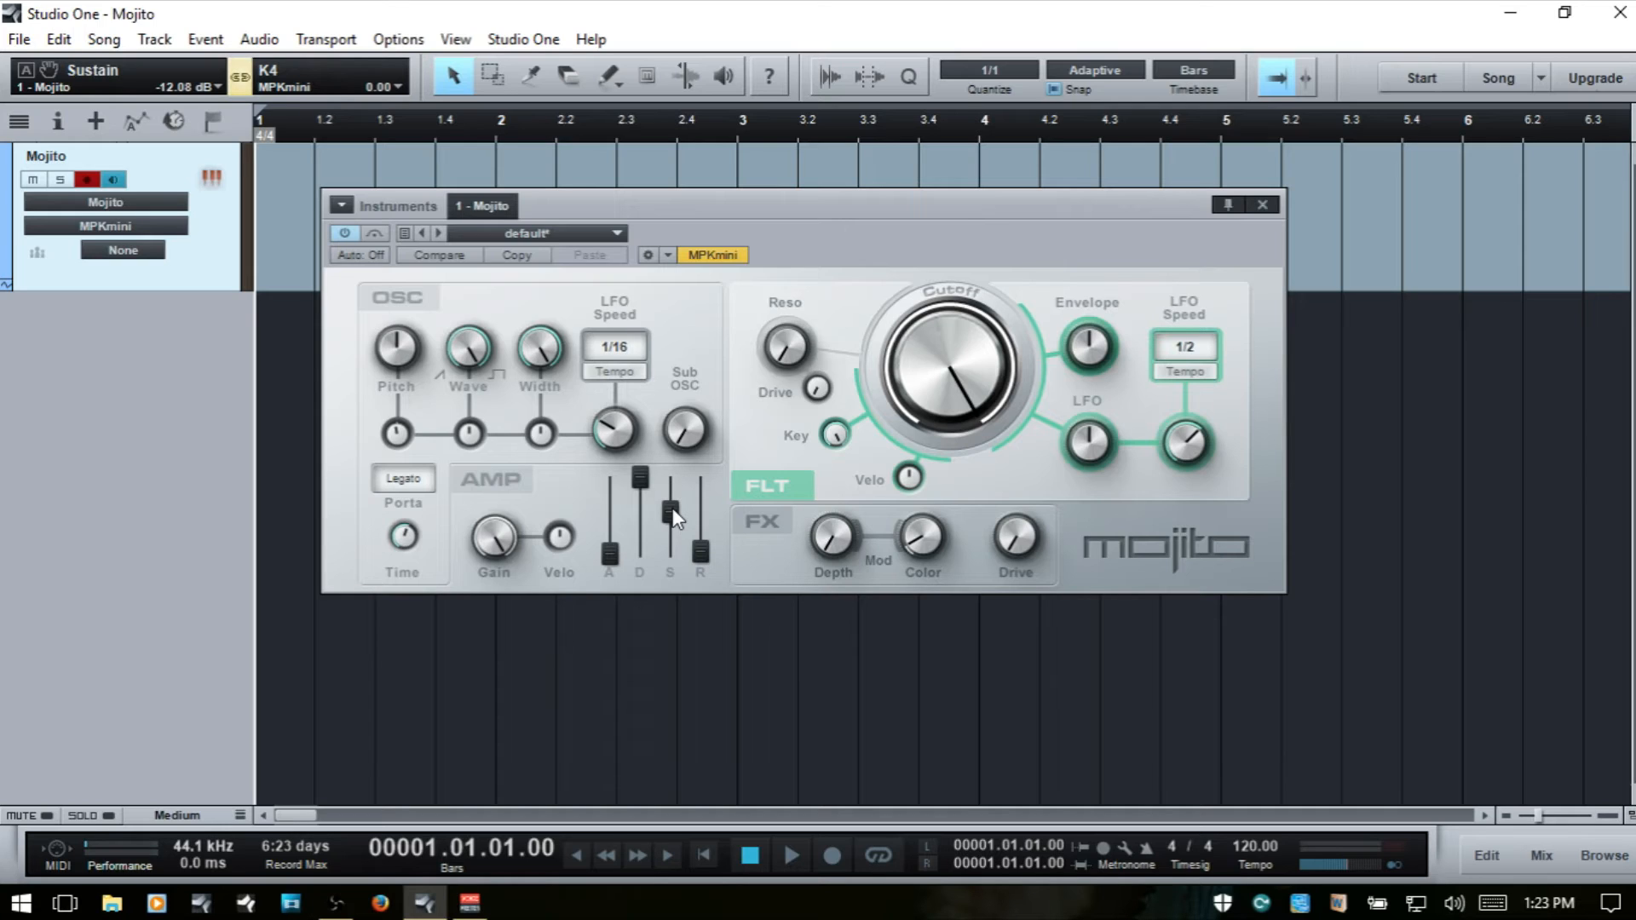
{"action": "left_click_drag", "start_coordinate": [672, 508], "coordinate": [671, 469]}
{"action": "left_click_drag", "start_coordinate": [670, 488], "coordinate": [674, 536]}
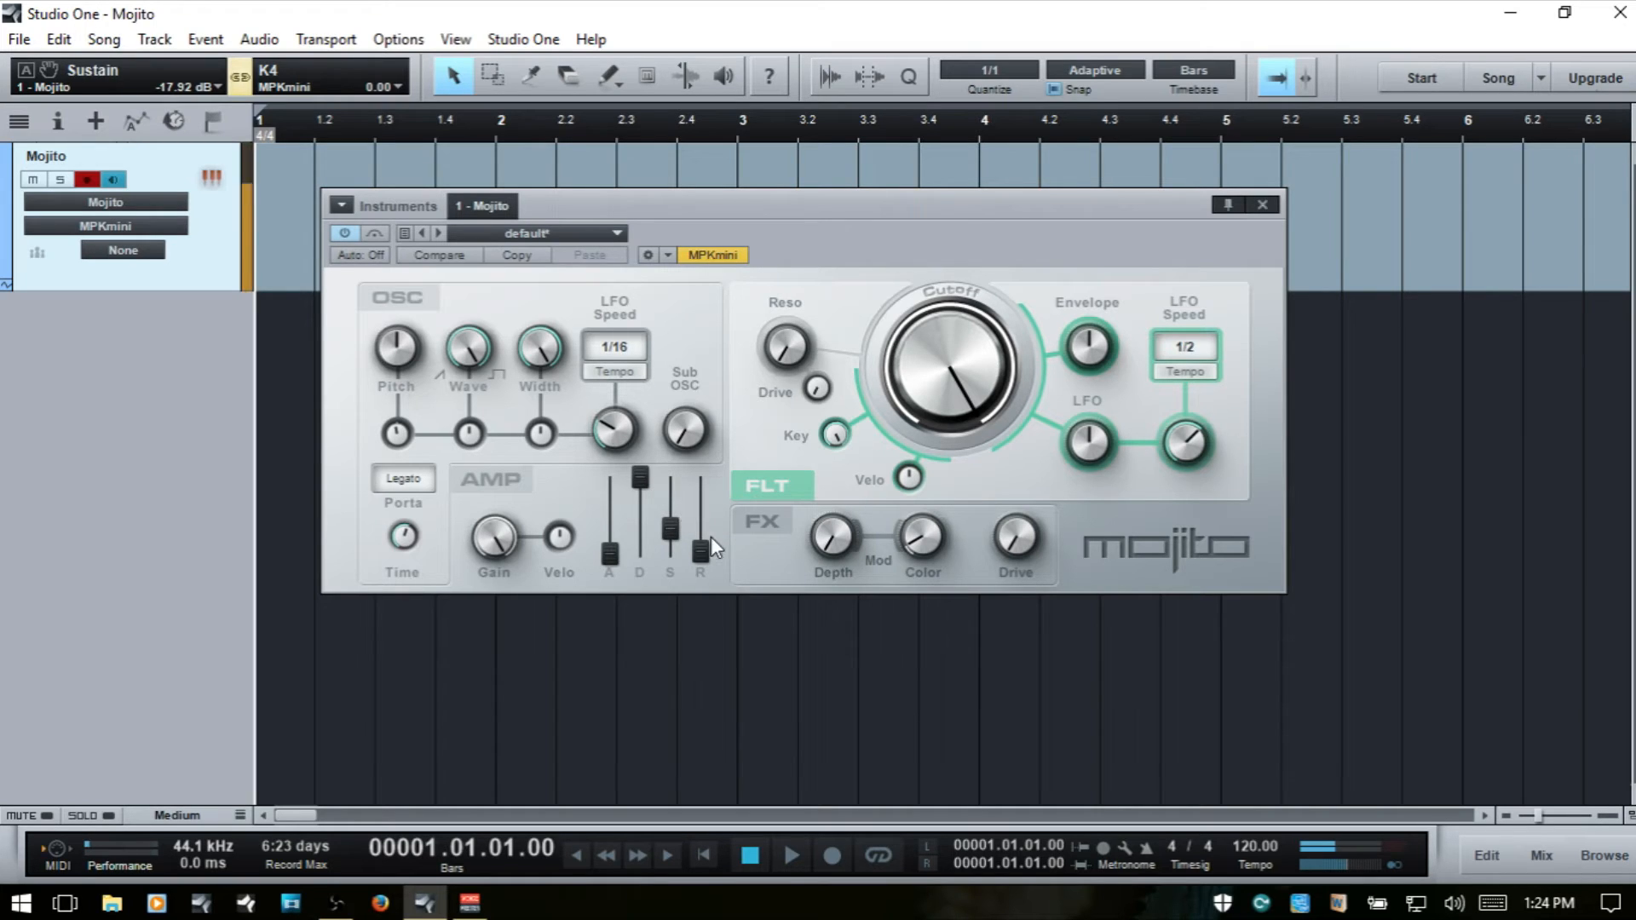
- Sweep the amp Release from 2.00 ms to maximum, and restore the envelope's starting settings with Release at 50 ms
{"action": "left_click", "coordinate": [703, 551]}
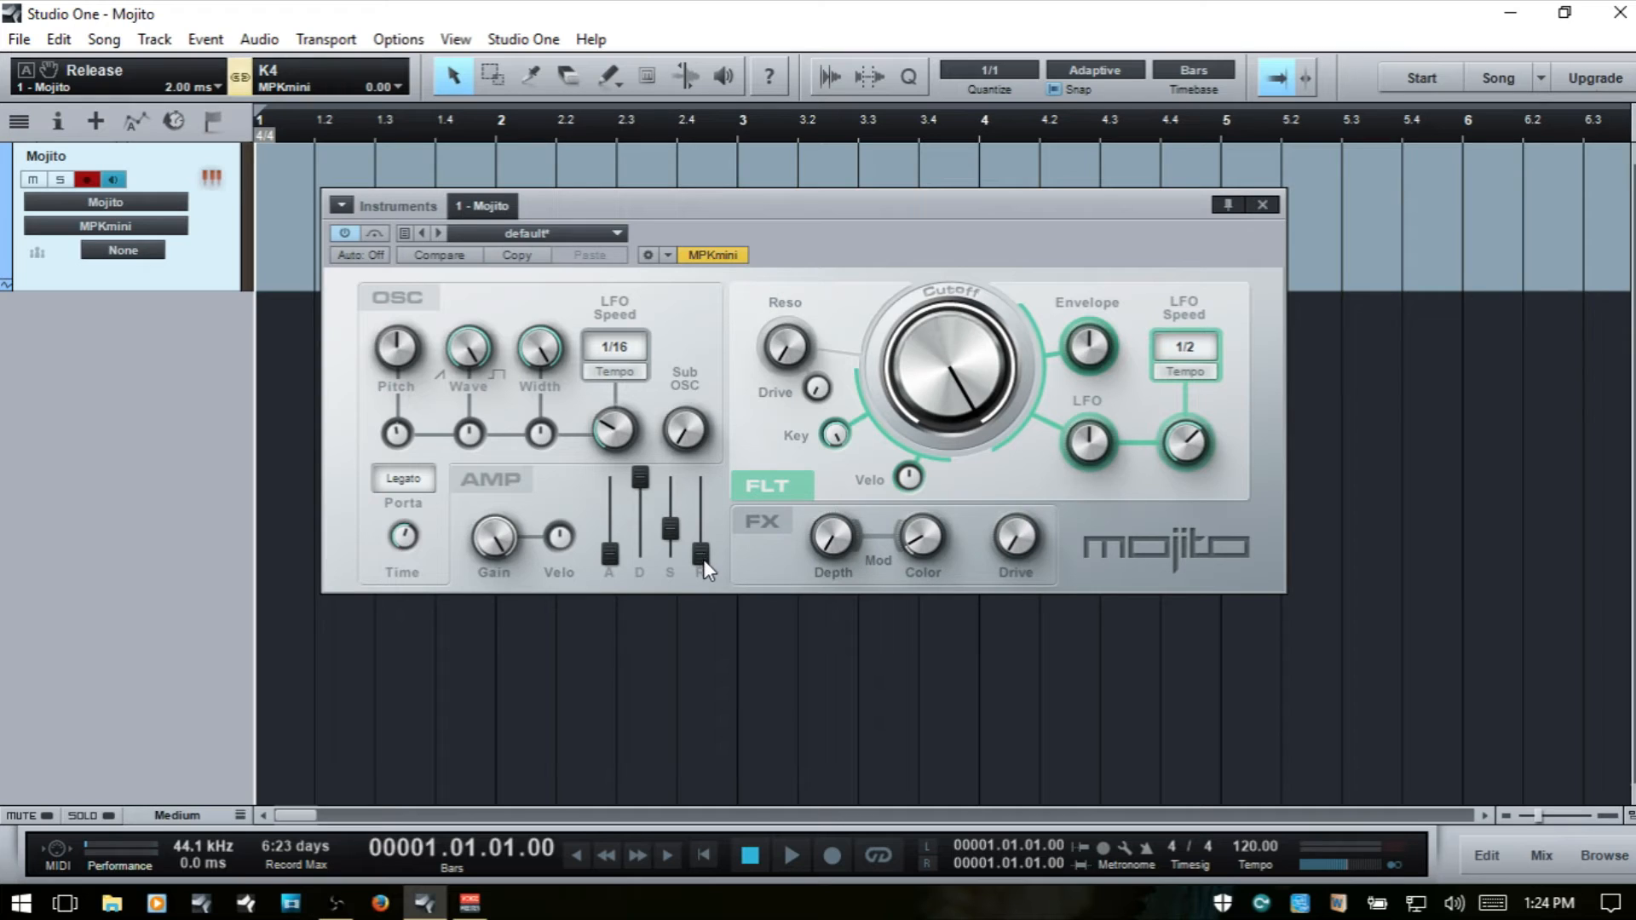
{"action": "left_click_drag", "start_coordinate": [702, 556], "coordinate": [705, 505]}
{"action": "left_click_drag", "start_coordinate": [702, 506], "coordinate": [708, 478]}
{"action": "left_click", "coordinate": [610, 550]}
{"action": "left_click_drag", "start_coordinate": [634, 488], "coordinate": [703, 552]}
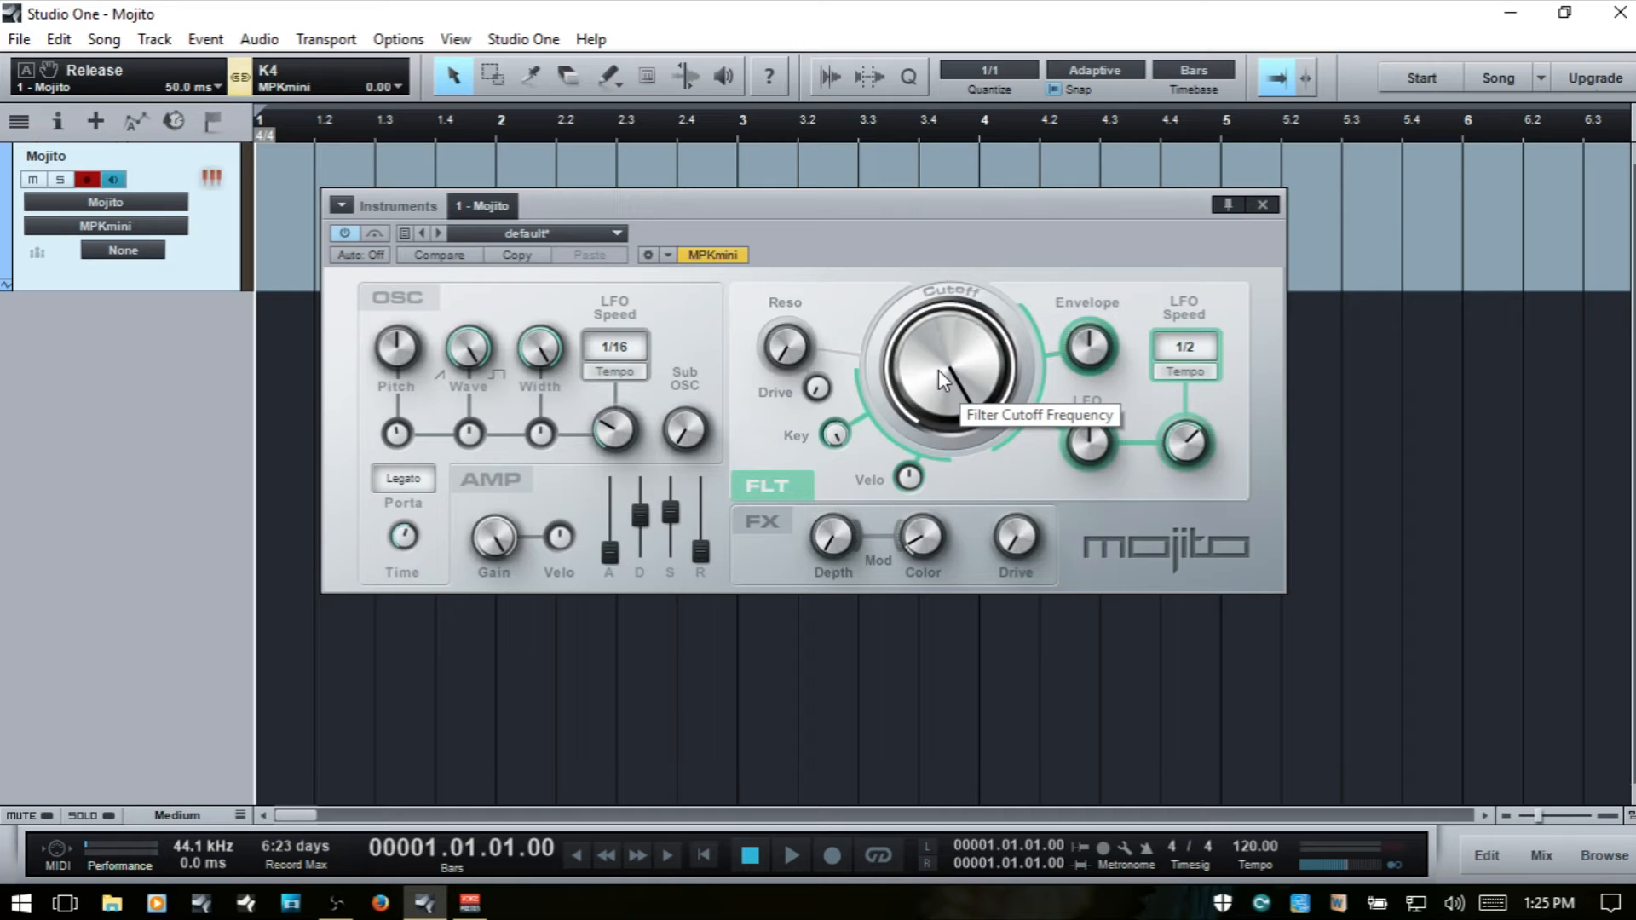
- Sweep the filter Cutoff from 16 kHz down to 326 Hz and back up to about 6 kHz
{"action": "left_click_drag", "start_coordinate": [938, 370], "coordinate": [949, 363]}
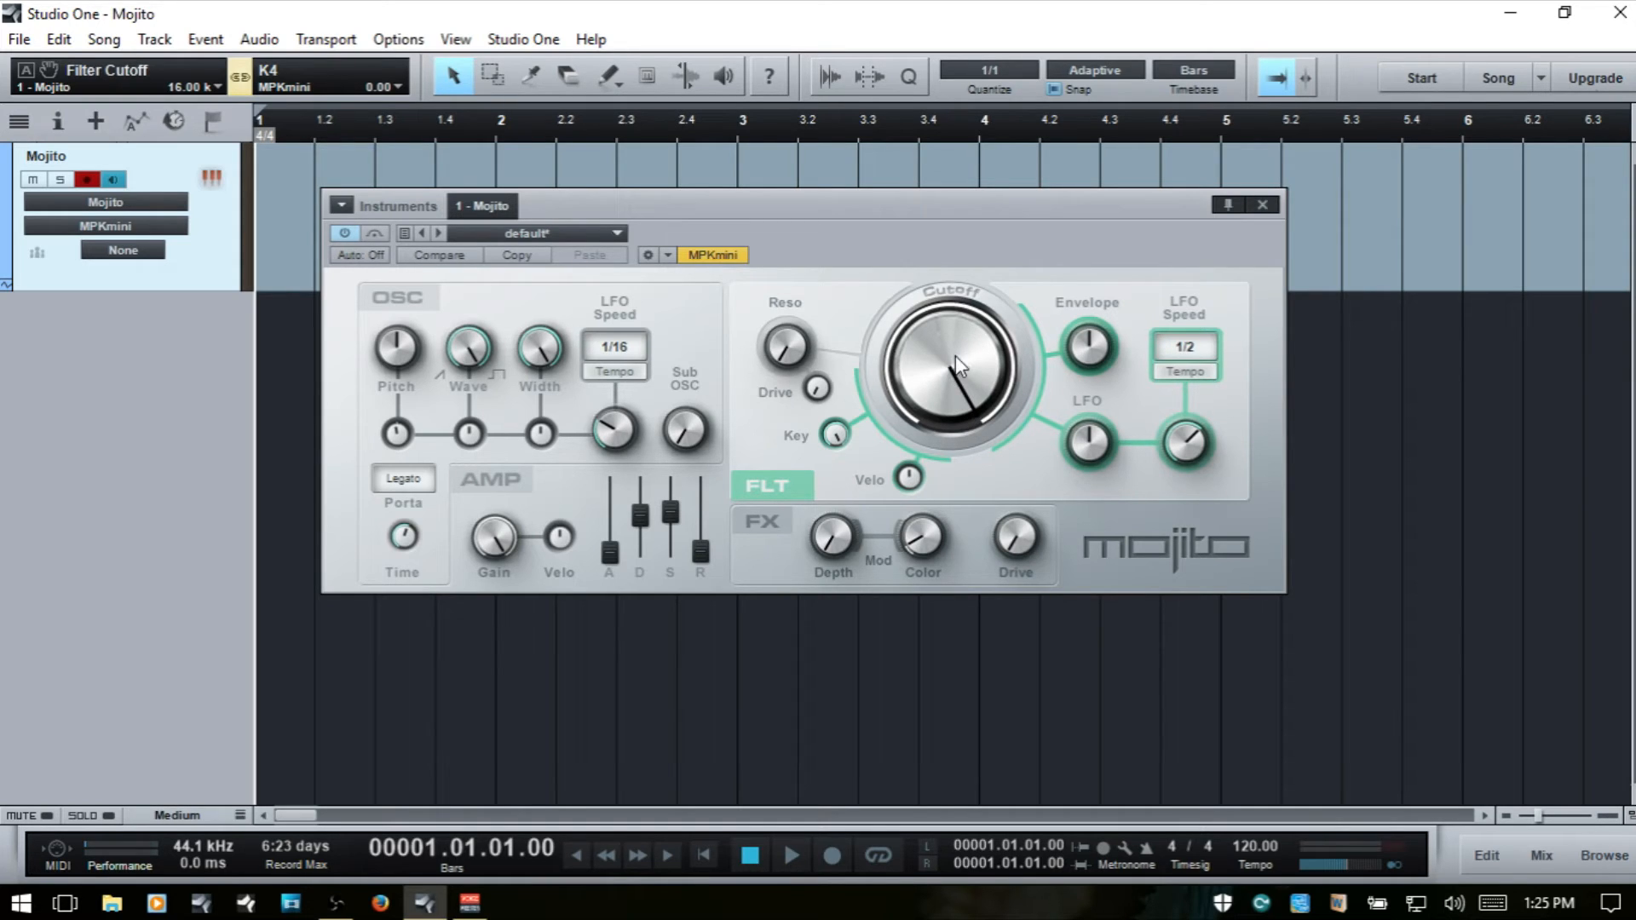
{"action": "left_click_drag", "start_coordinate": [955, 365], "coordinate": [952, 359]}
{"action": "left_click_drag", "start_coordinate": [950, 365], "coordinate": [1032, 601]}
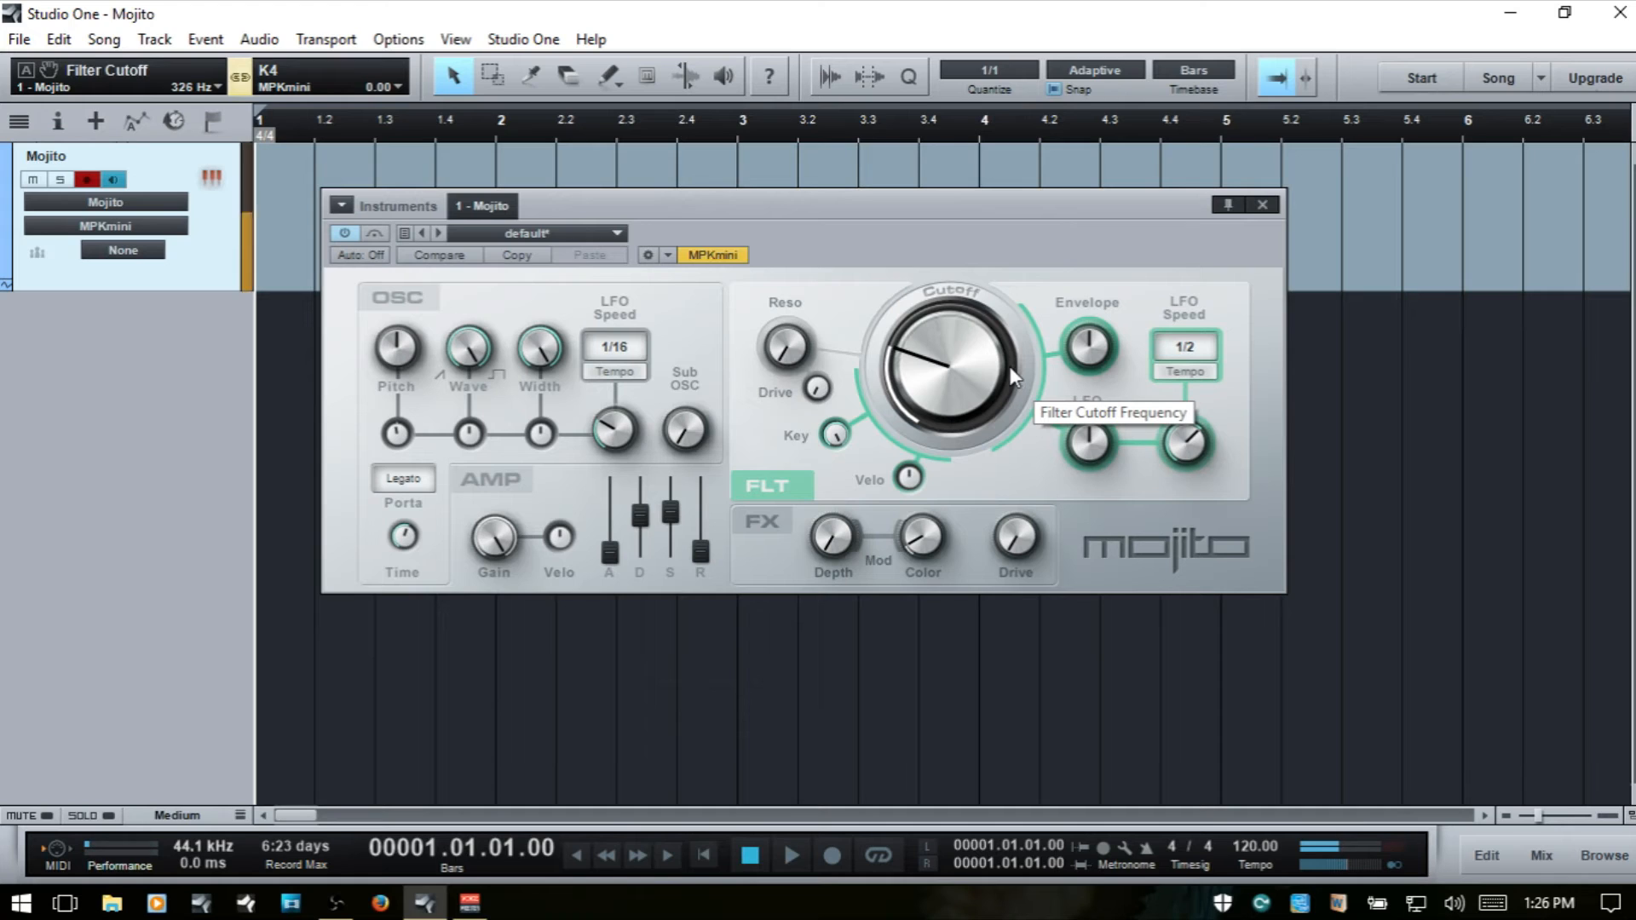
{"action": "left_click_drag", "start_coordinate": [964, 361], "coordinate": [963, 253]}
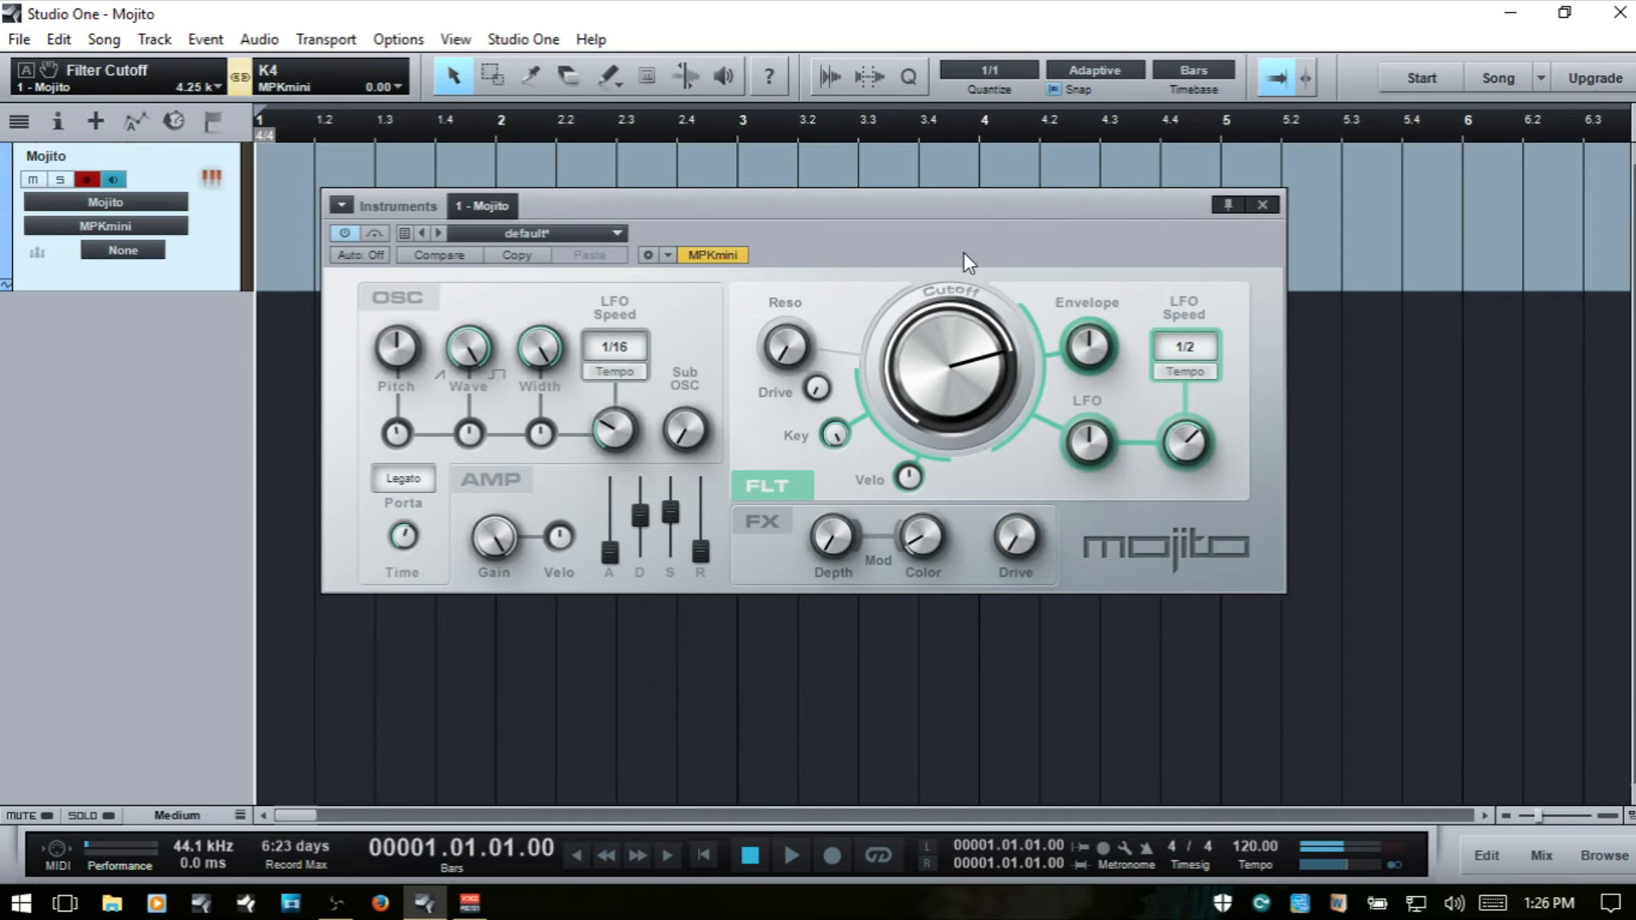
{"action": "left_click_drag", "start_coordinate": [965, 365], "coordinate": [958, 351]}
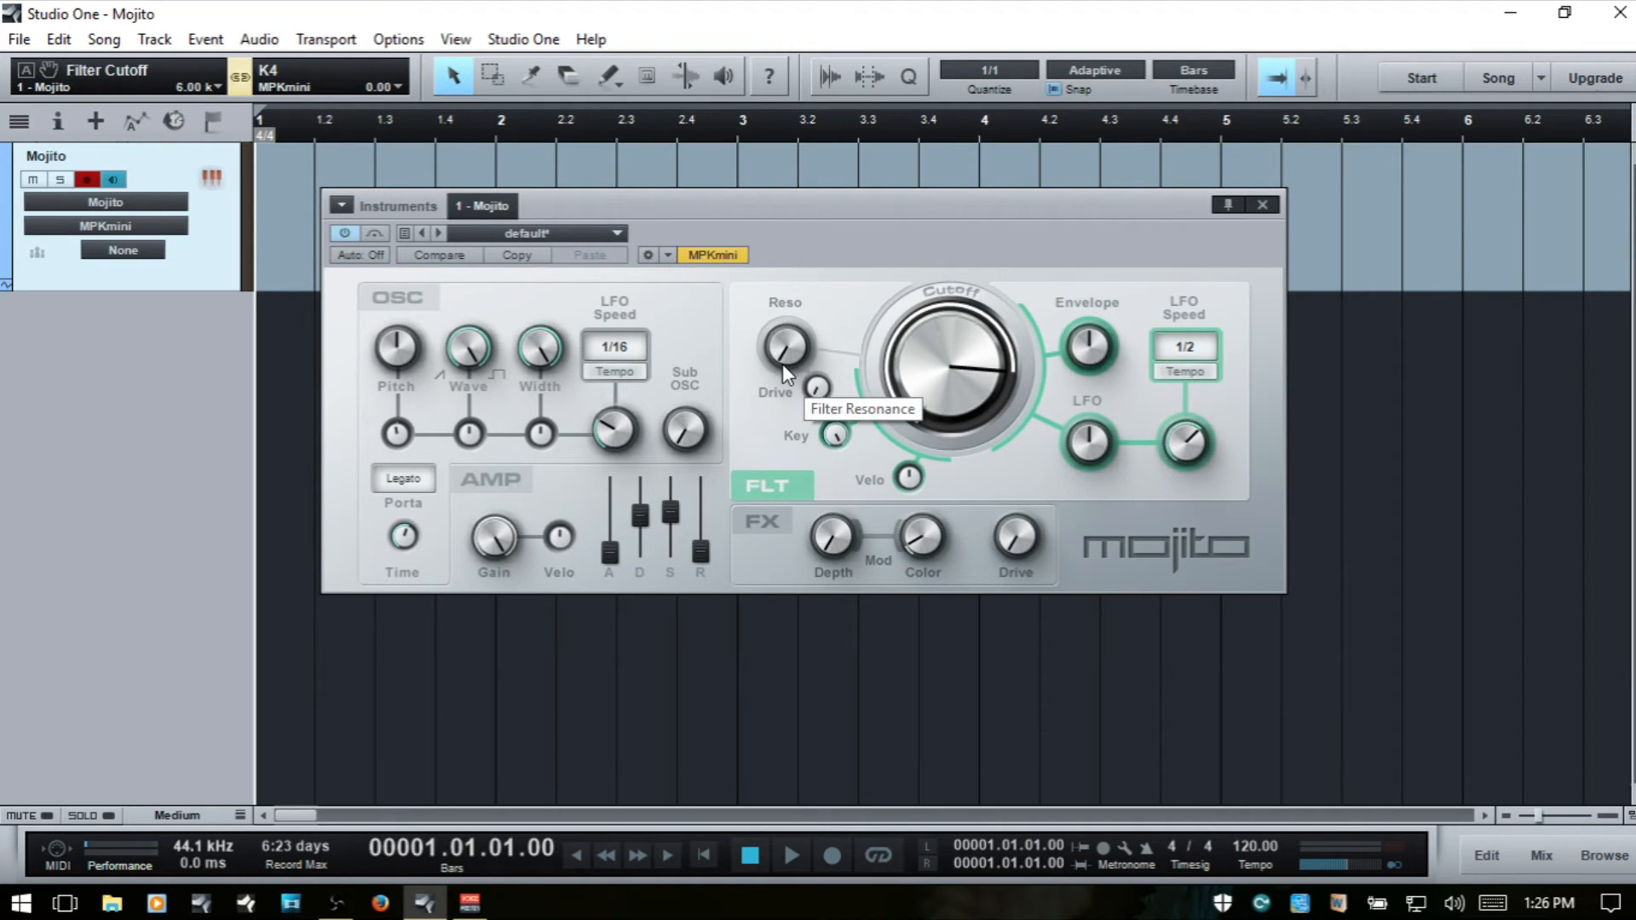
- Compare the filter Resonance at 73 % and at a lower setting with Cutoff at about 2.14 kHz, including the filter Drive
{"action": "left_click_drag", "start_coordinate": [784, 353], "coordinate": [782, 175]}
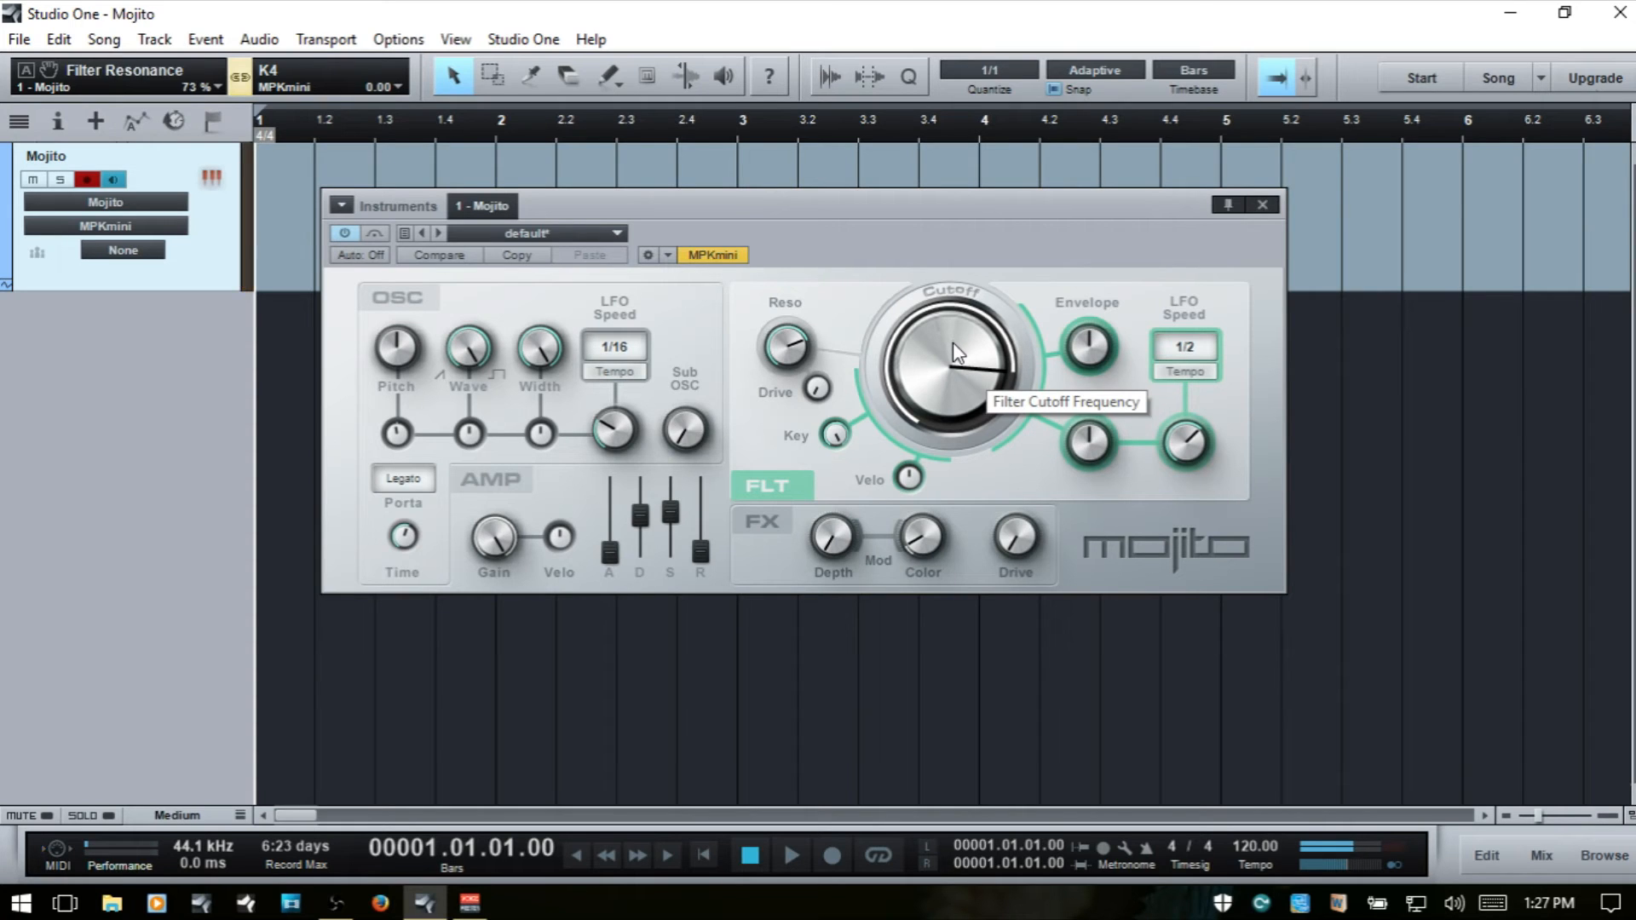
{"action": "left_click_drag", "start_coordinate": [953, 341], "coordinate": [971, 405]}
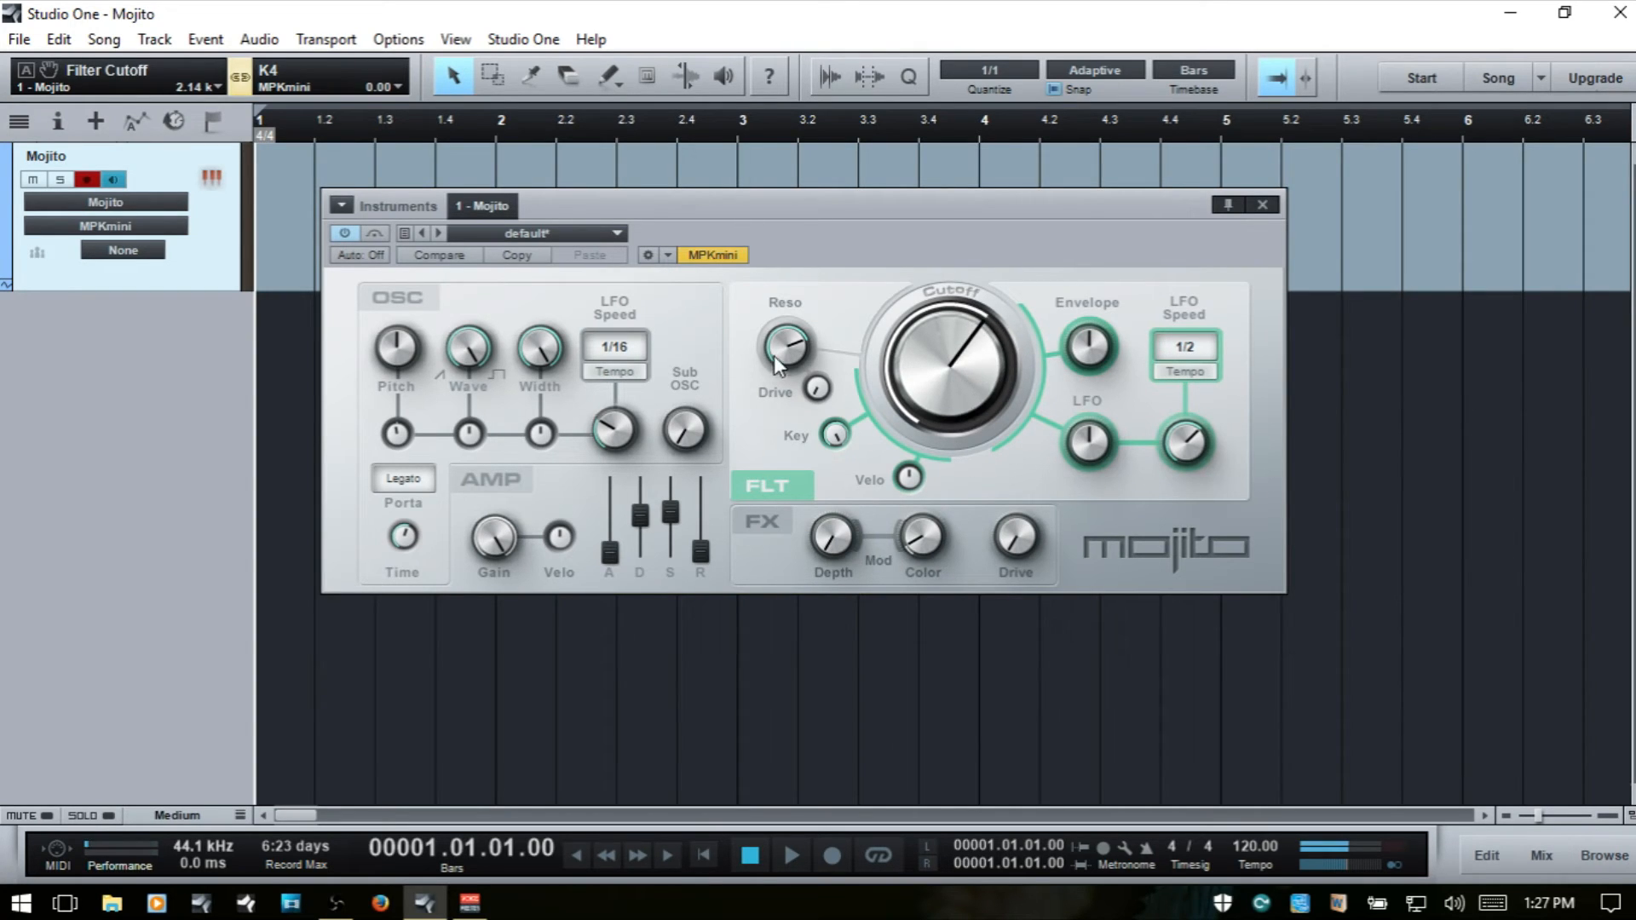
{"action": "left_click_drag", "start_coordinate": [796, 342], "coordinate": [818, 469]}
{"action": "mouse_move", "coordinate": [818, 386]}
{"action": "left_mouse_down"}
{"action": "mouse_move", "coordinate": [820, 206]}
{"action": "mouse_move", "coordinate": [820, 396]}
{"action": "left_mouse_up"}
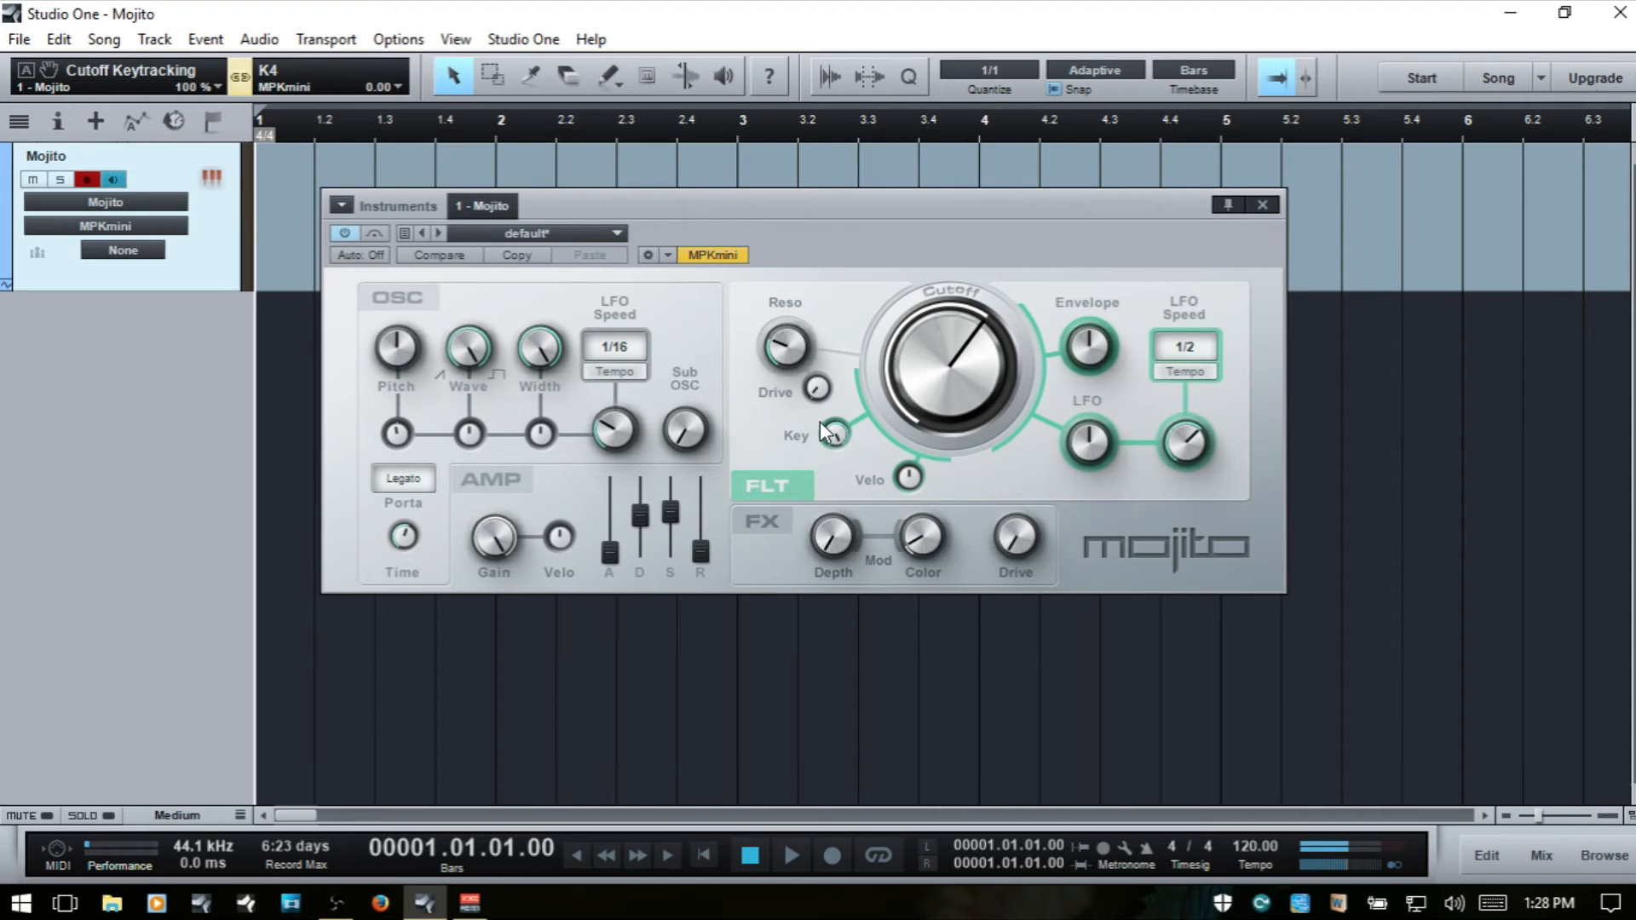
- Sweep the filter's cutoff keytracking down and back to 100 %, and set the Cutoff to about 5.55 kHz
{"action": "left_click_drag", "start_coordinate": [835, 429], "coordinate": [845, 729]}
{"action": "left_click_drag", "start_coordinate": [835, 433], "coordinate": [844, 162]}
{"action": "left_click_drag", "start_coordinate": [840, 435], "coordinate": [844, 665]}
{"action": "left_click_drag", "start_coordinate": [960, 382], "coordinate": [962, 343]}
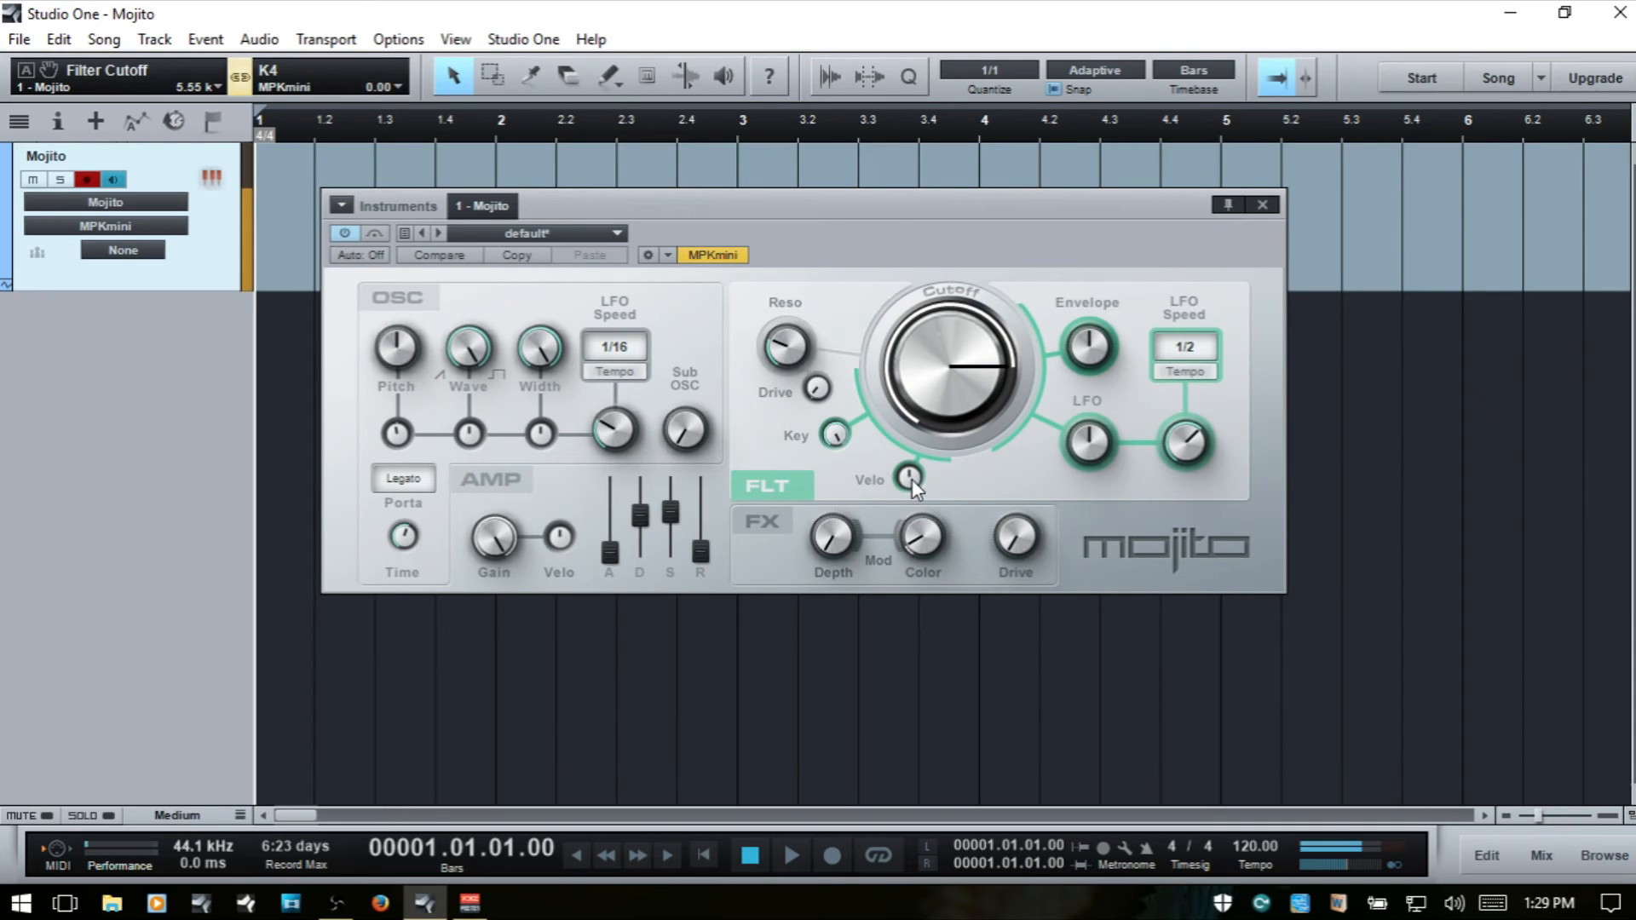
- Sweep the filter's velocity-to-cutoff amount from -100 % upward, reset it to centre, and set the Cutoff to about 13.29 kHz
{"action": "left_click_drag", "start_coordinate": [910, 479], "coordinate": [932, 662]}
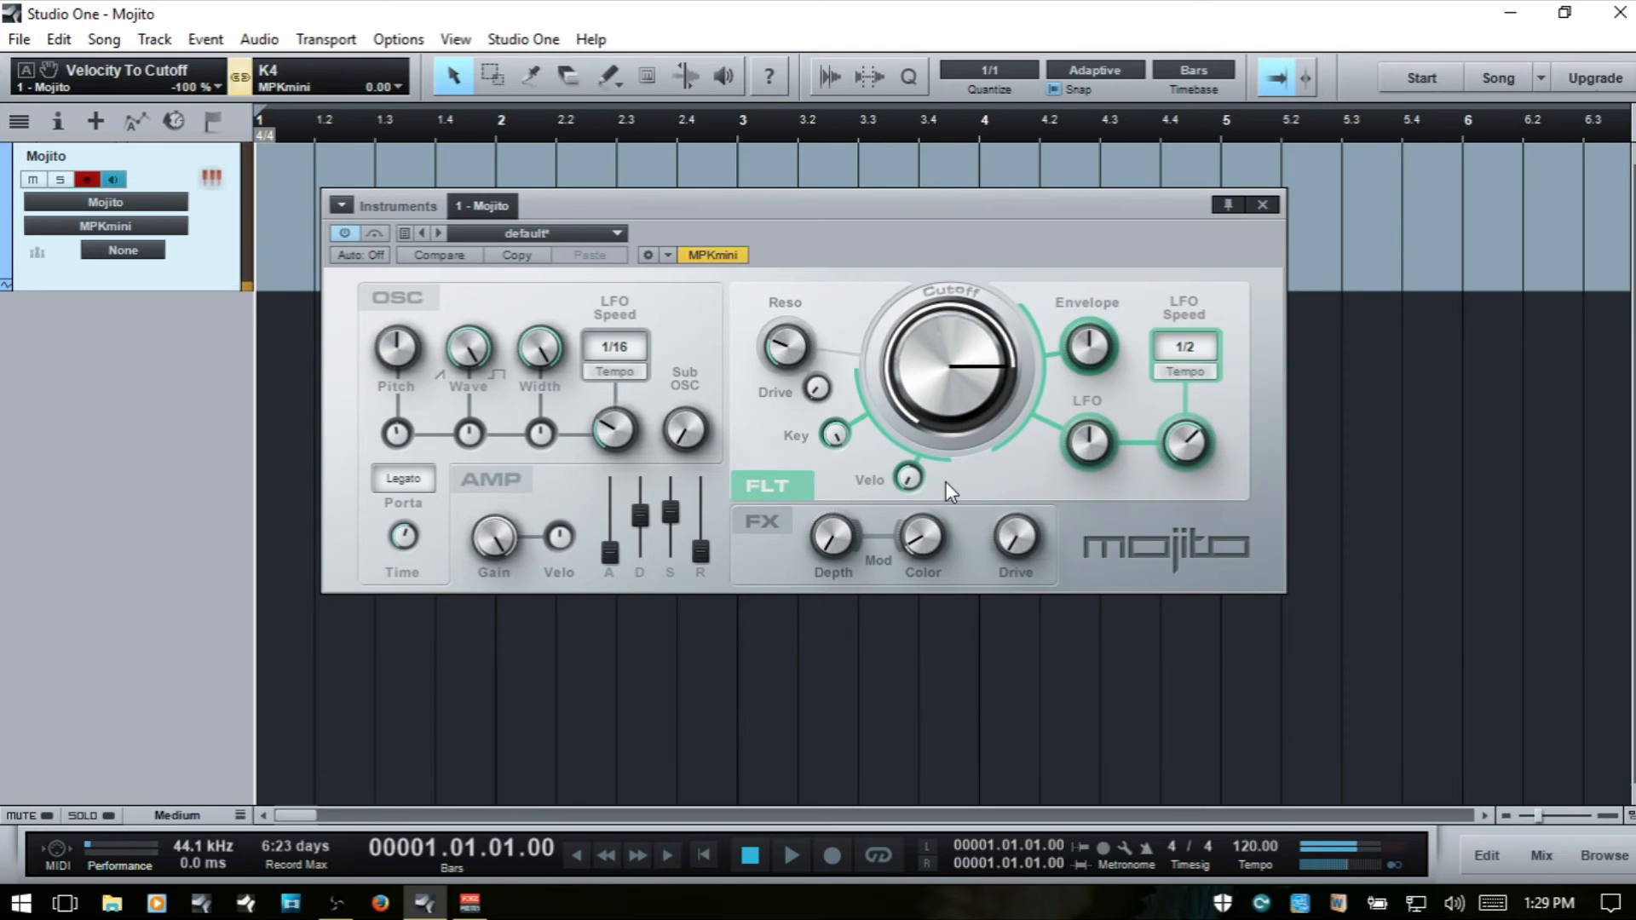
{"action": "left_click_drag", "start_coordinate": [913, 486], "coordinate": [914, 140]}
{"action": "mouse_move", "coordinate": [929, 391]}
{"action": "left_mouse_down"}
{"action": "mouse_move", "coordinate": [942, 340]}
{"action": "mouse_move", "coordinate": [940, 365]}
{"action": "left_mouse_up"}
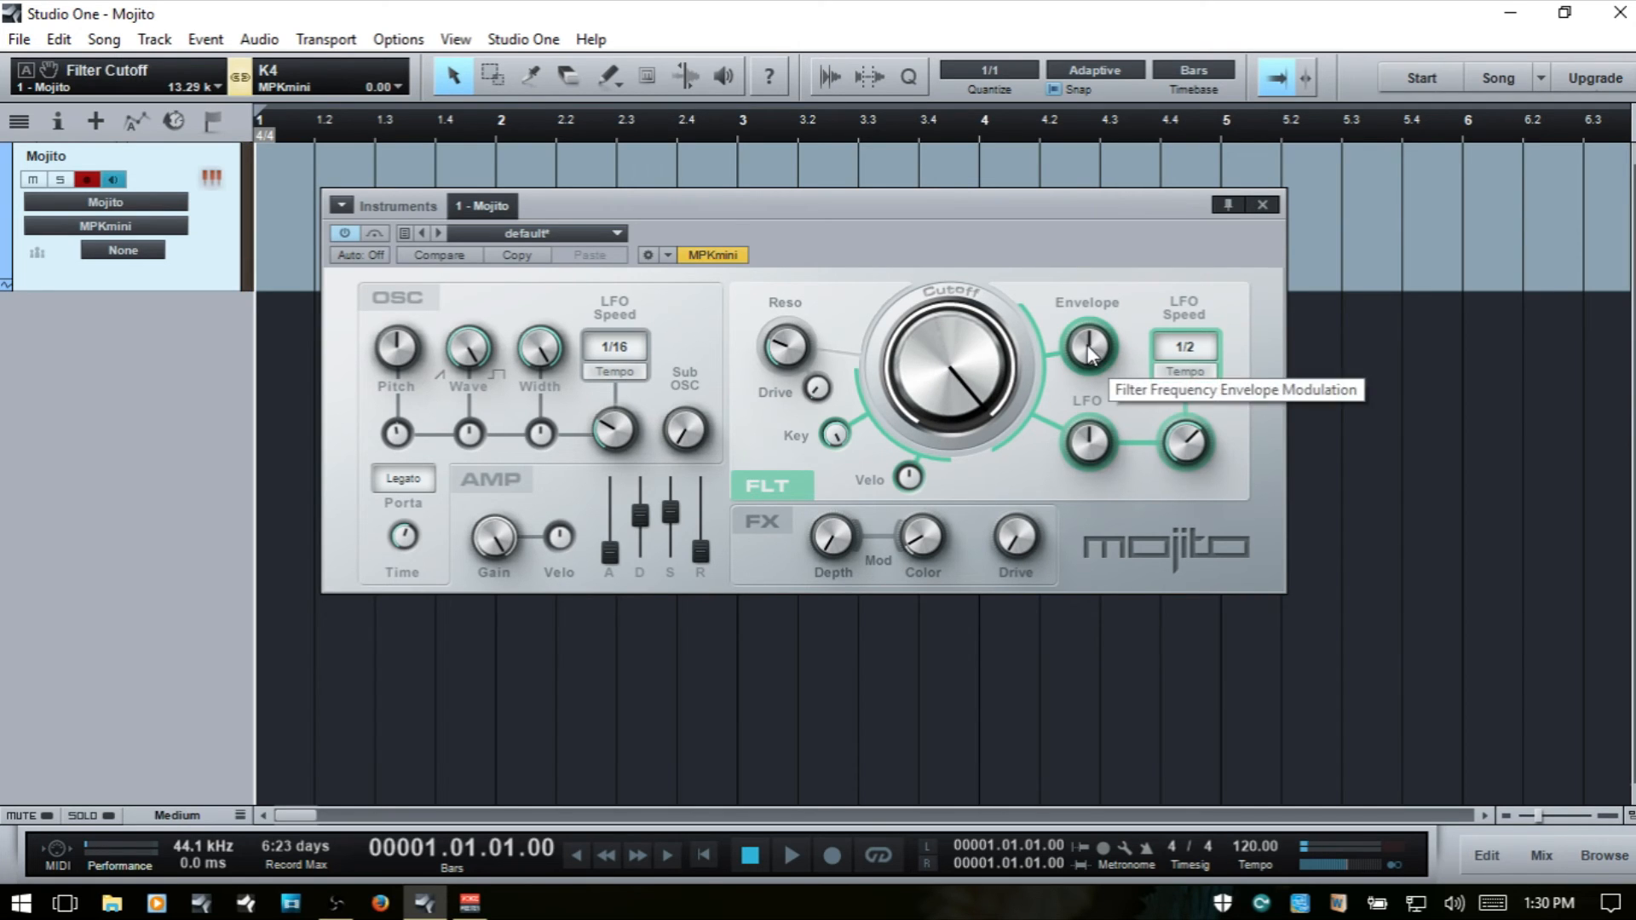
- Set the filter Envelope amount to -8 octaves and raise the amp Attack to 500 ms
{"action": "left_click_drag", "start_coordinate": [1091, 352], "coordinate": [1108, 509]}
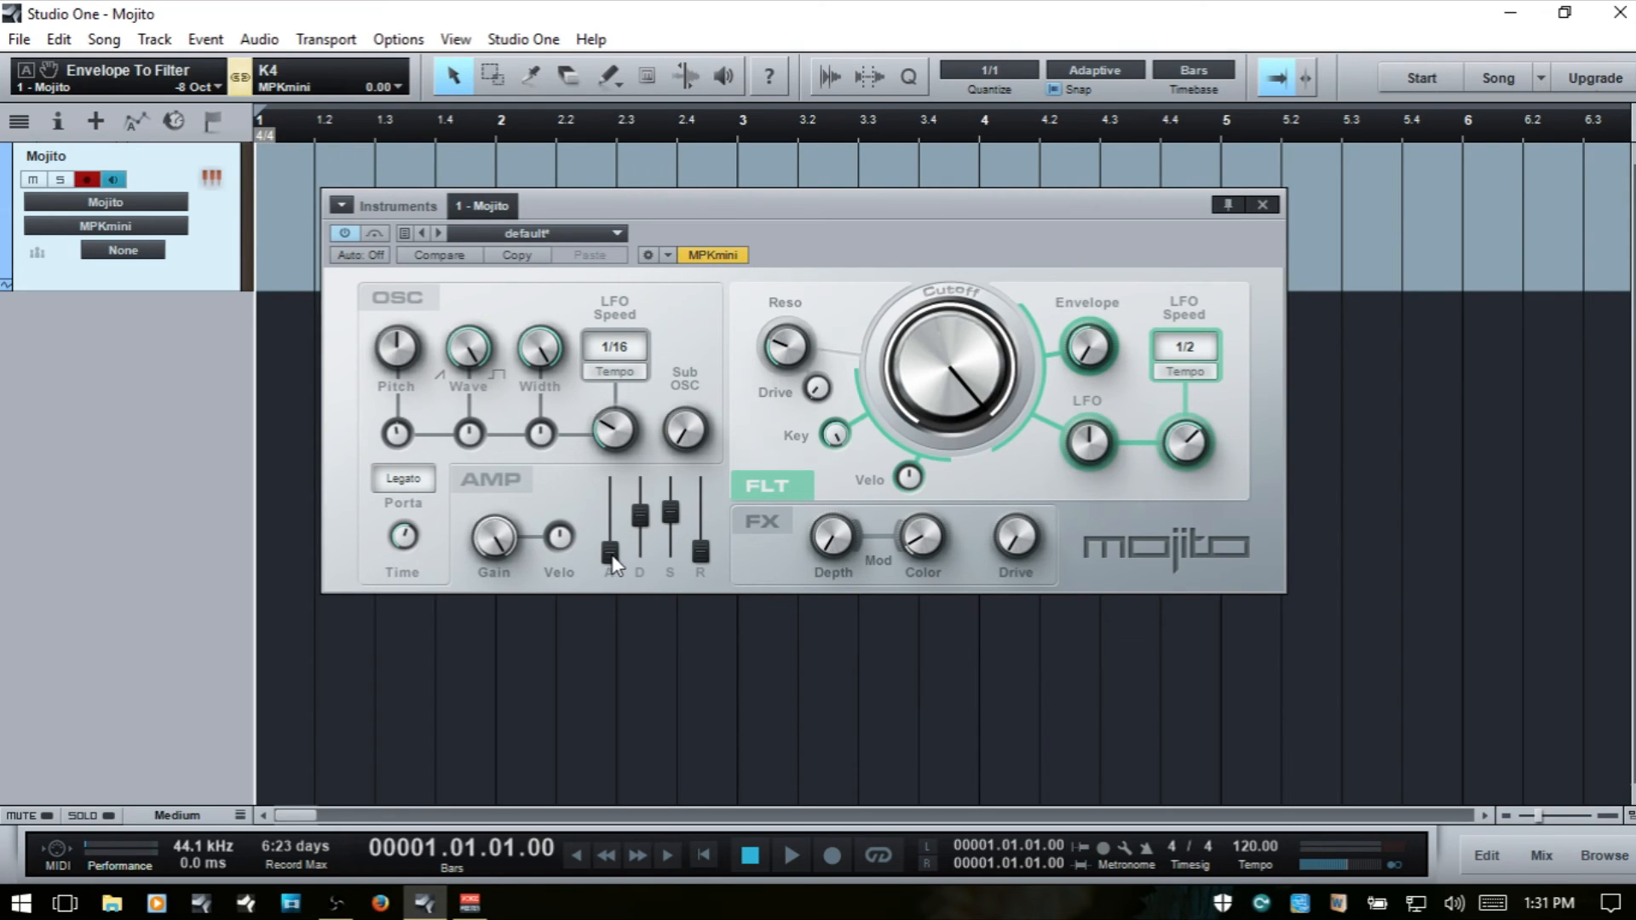
{"action": "left_click_drag", "start_coordinate": [614, 559], "coordinate": [625, 458]}
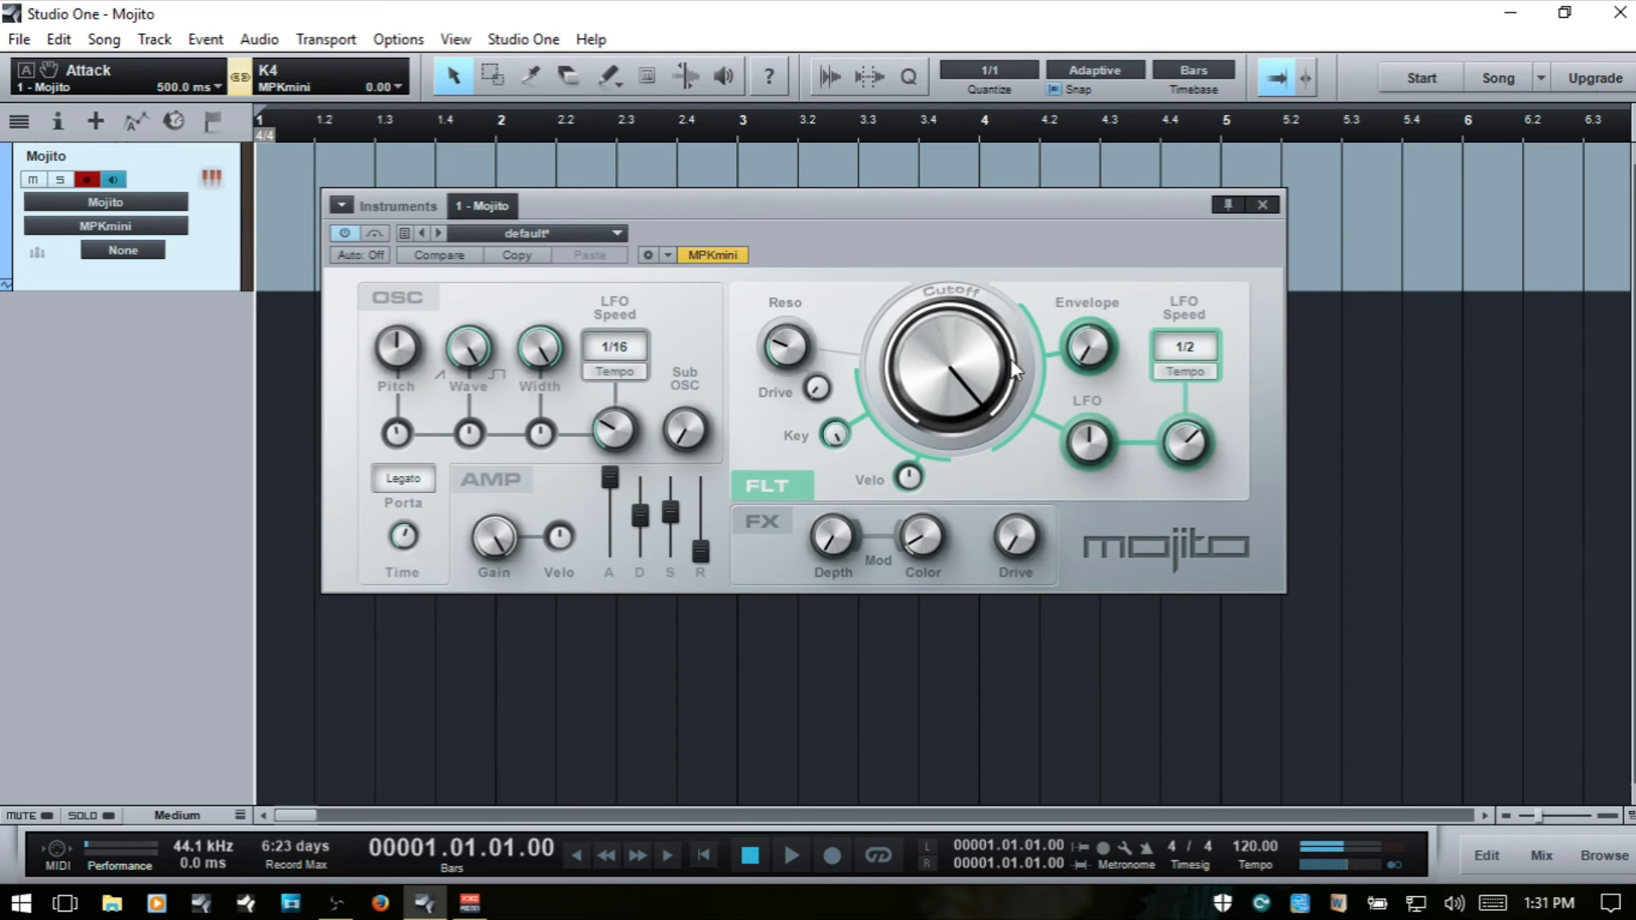
- Raise the filter Envelope amount to maximum with Cutoff lowered to about 845 Hz, and restore Envelope to zero with Cutoff at 16 kHz
{"action": "left_click", "coordinate": [1089, 345]}
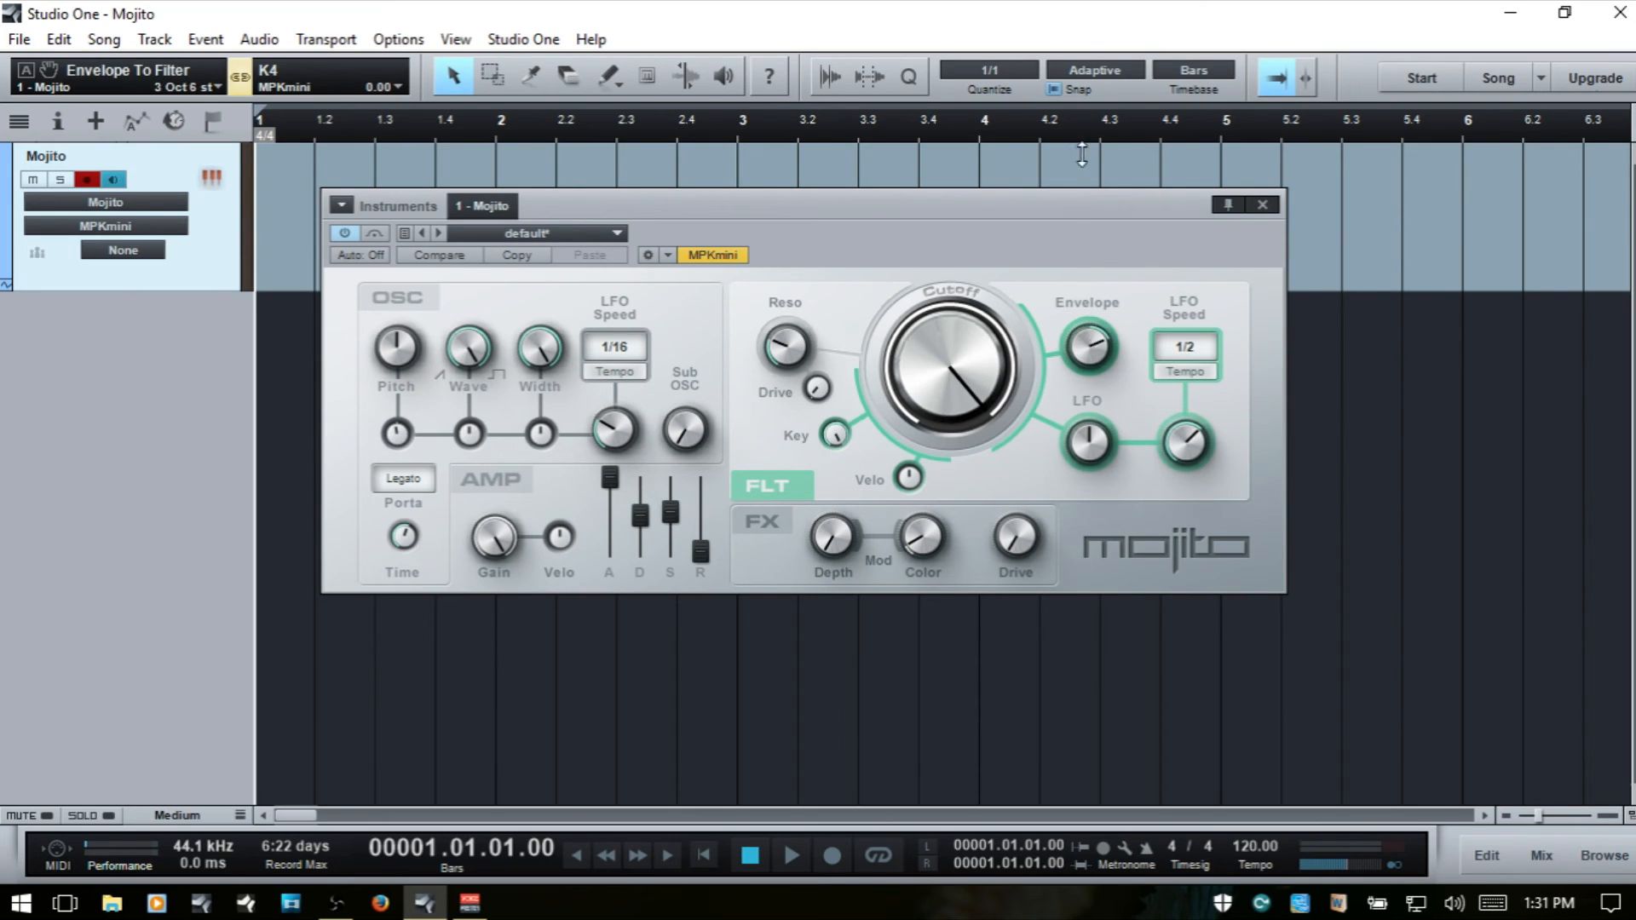
{"action": "left_click_drag", "start_coordinate": [935, 386], "coordinate": [944, 468]}
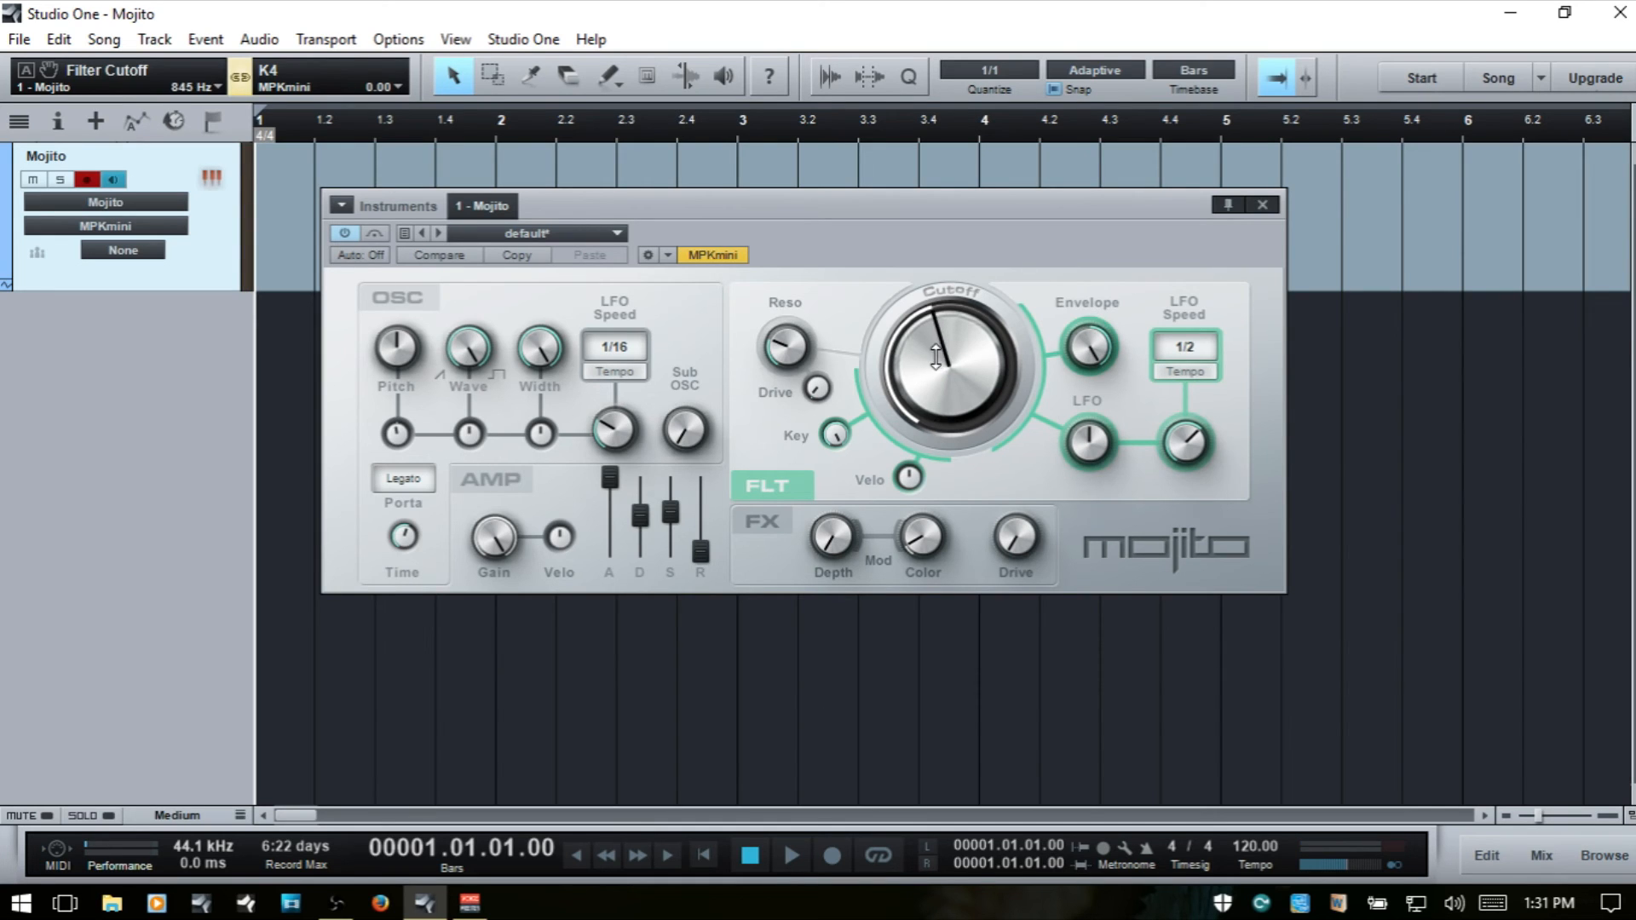
{"action": "left_click_drag", "start_coordinate": [936, 358], "coordinate": [936, 361]}
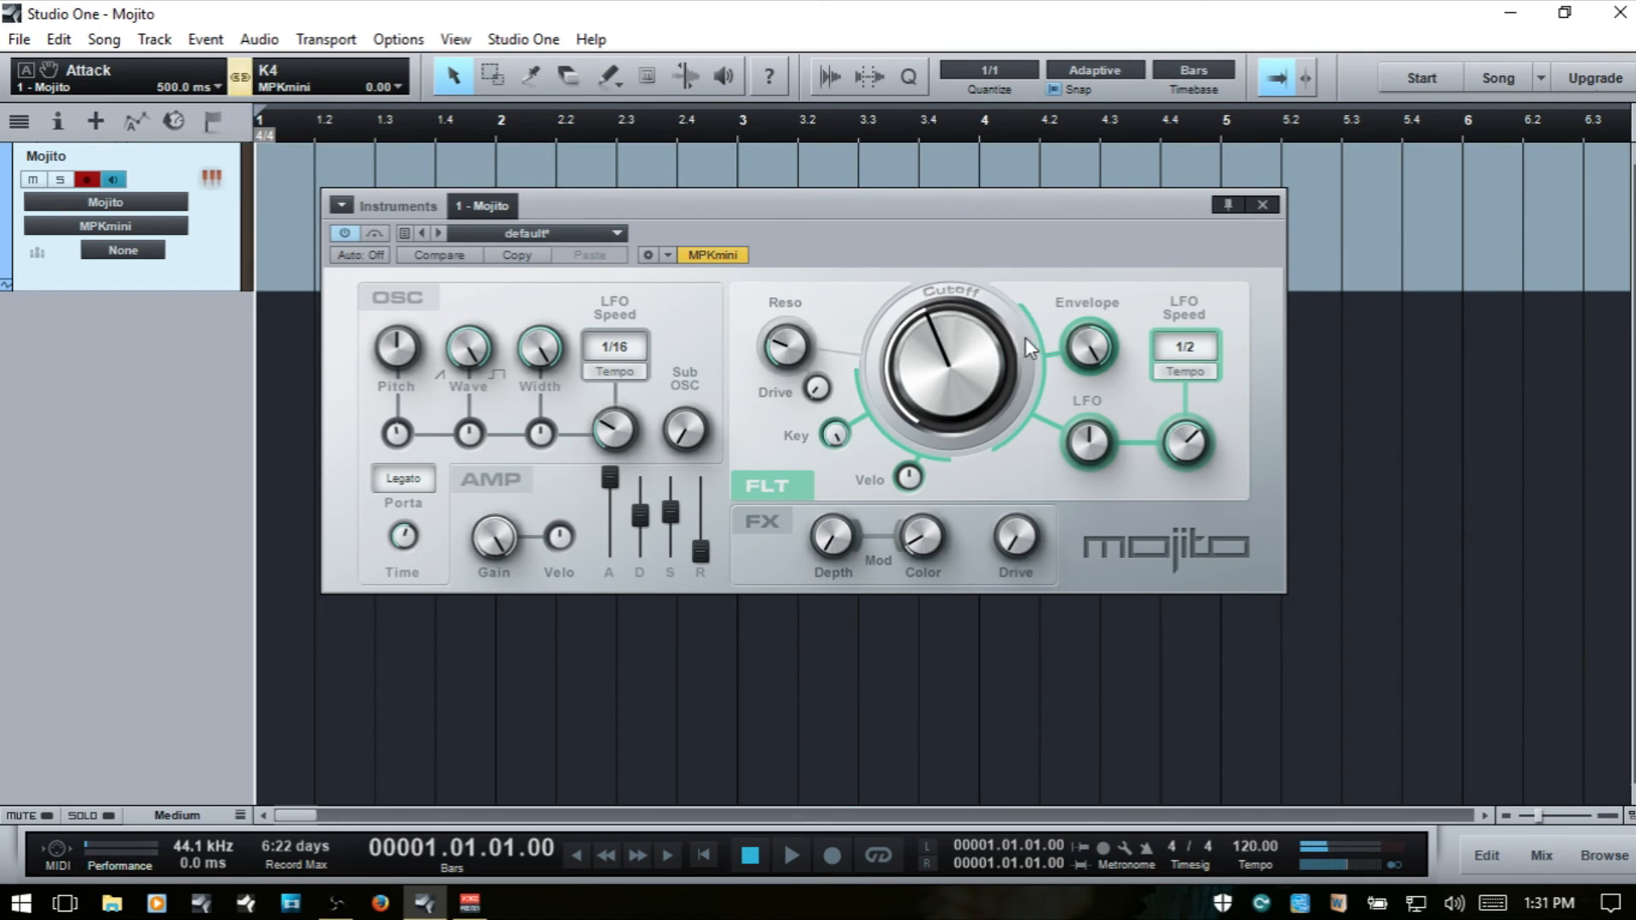
{"action": "left_click", "coordinate": [1093, 346]}
{"action": "left_click_drag", "start_coordinate": [929, 383], "coordinate": [923, 259]}
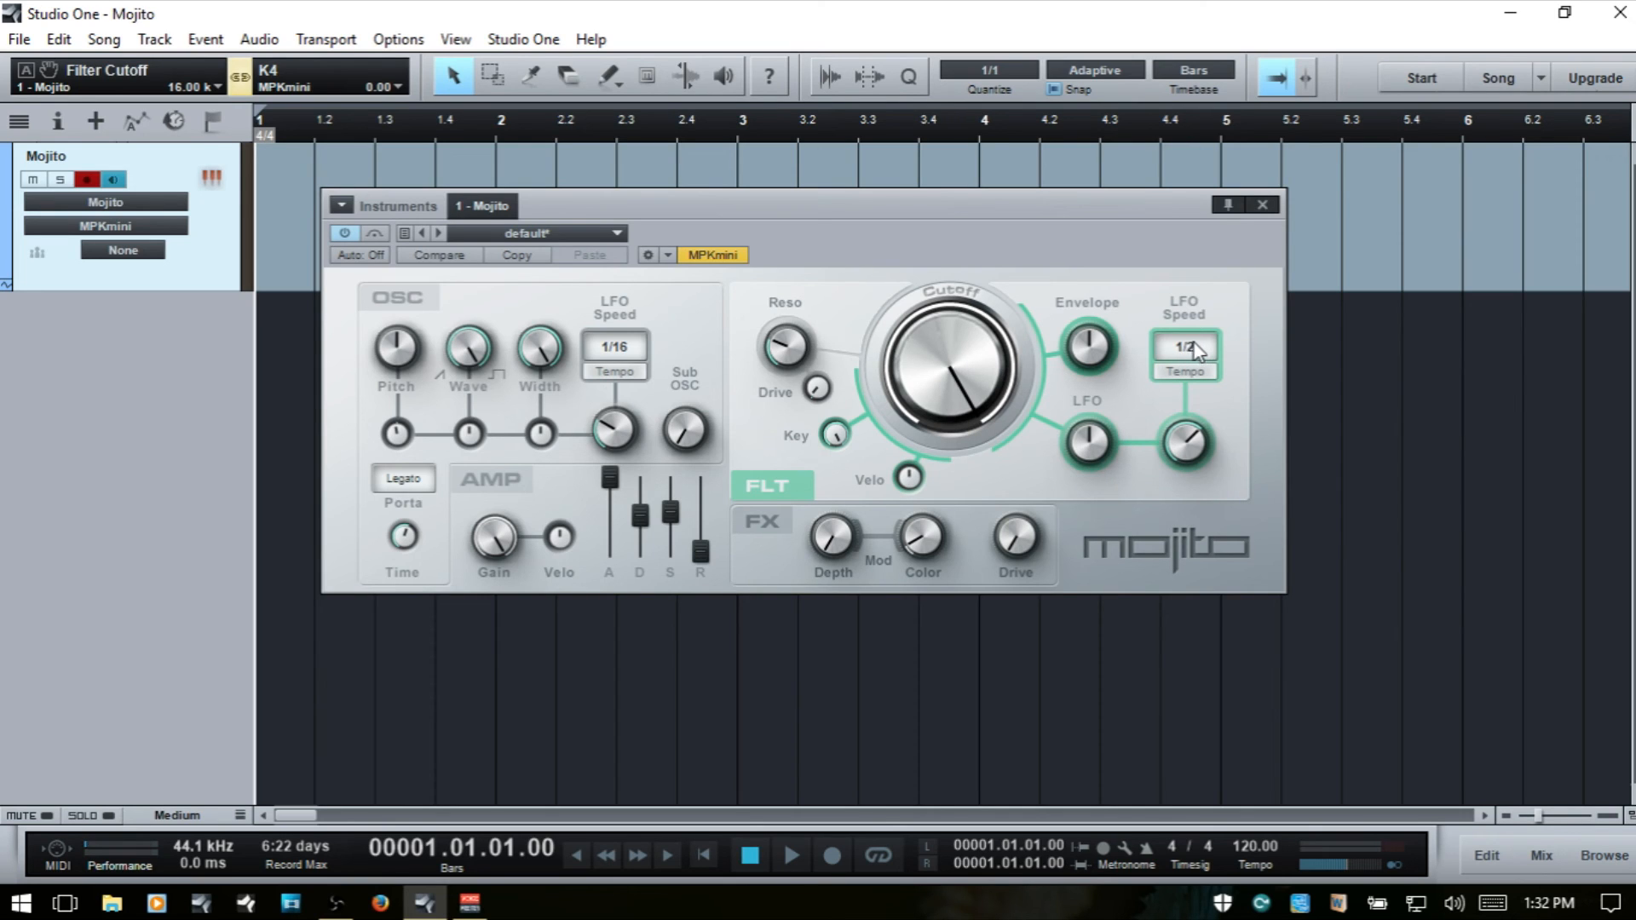
- Lower the filter's LFO amount to about -2 octaves -7 semitones, and set its LFO Speed to 1/8
{"action": "left_click", "coordinate": [1090, 445]}
{"action": "left_click_drag", "start_coordinate": [1090, 443], "coordinate": [1106, 503]}
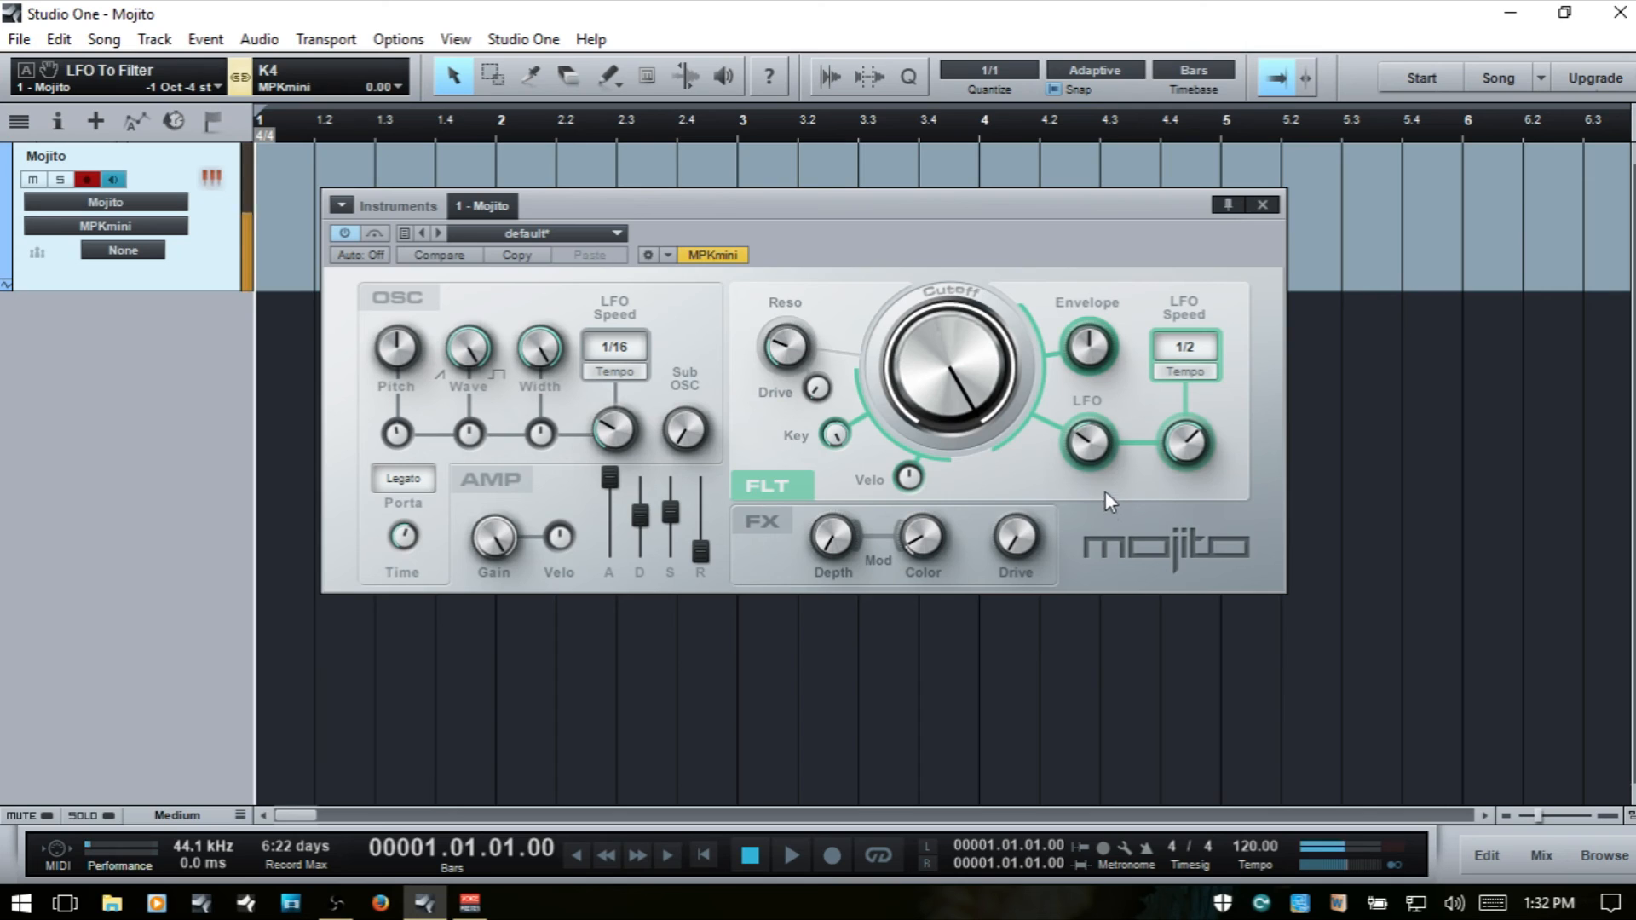
{"action": "left_click_drag", "start_coordinate": [1092, 443], "coordinate": [1101, 488]}
{"action": "left_click", "coordinate": [1194, 350]}
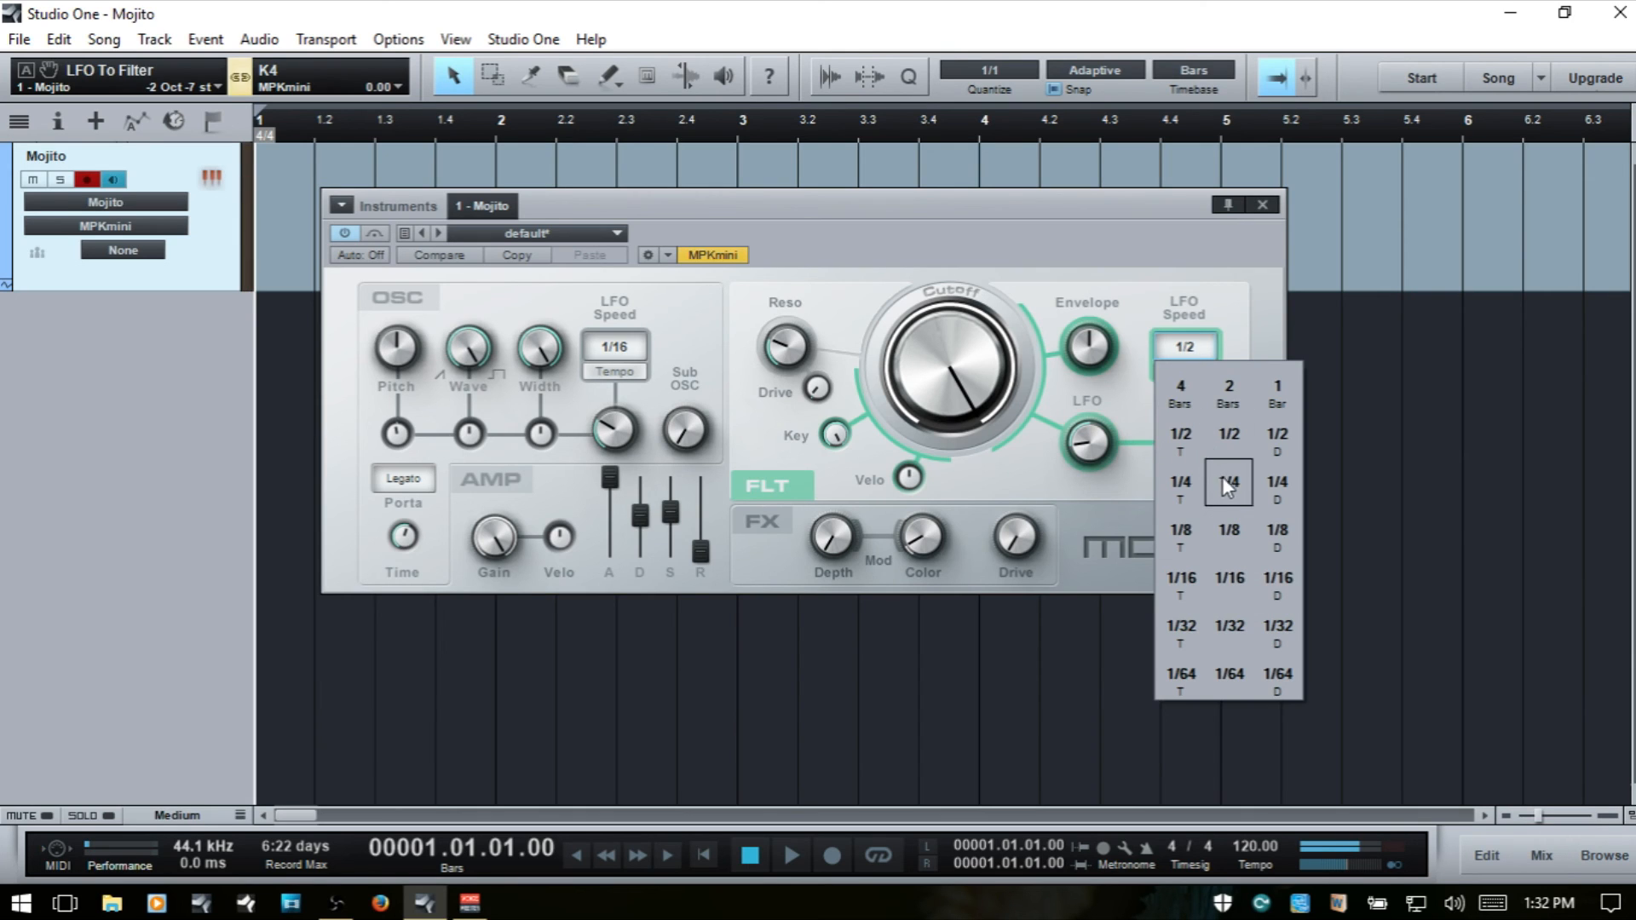
{"action": "left_click", "coordinate": [1228, 528]}
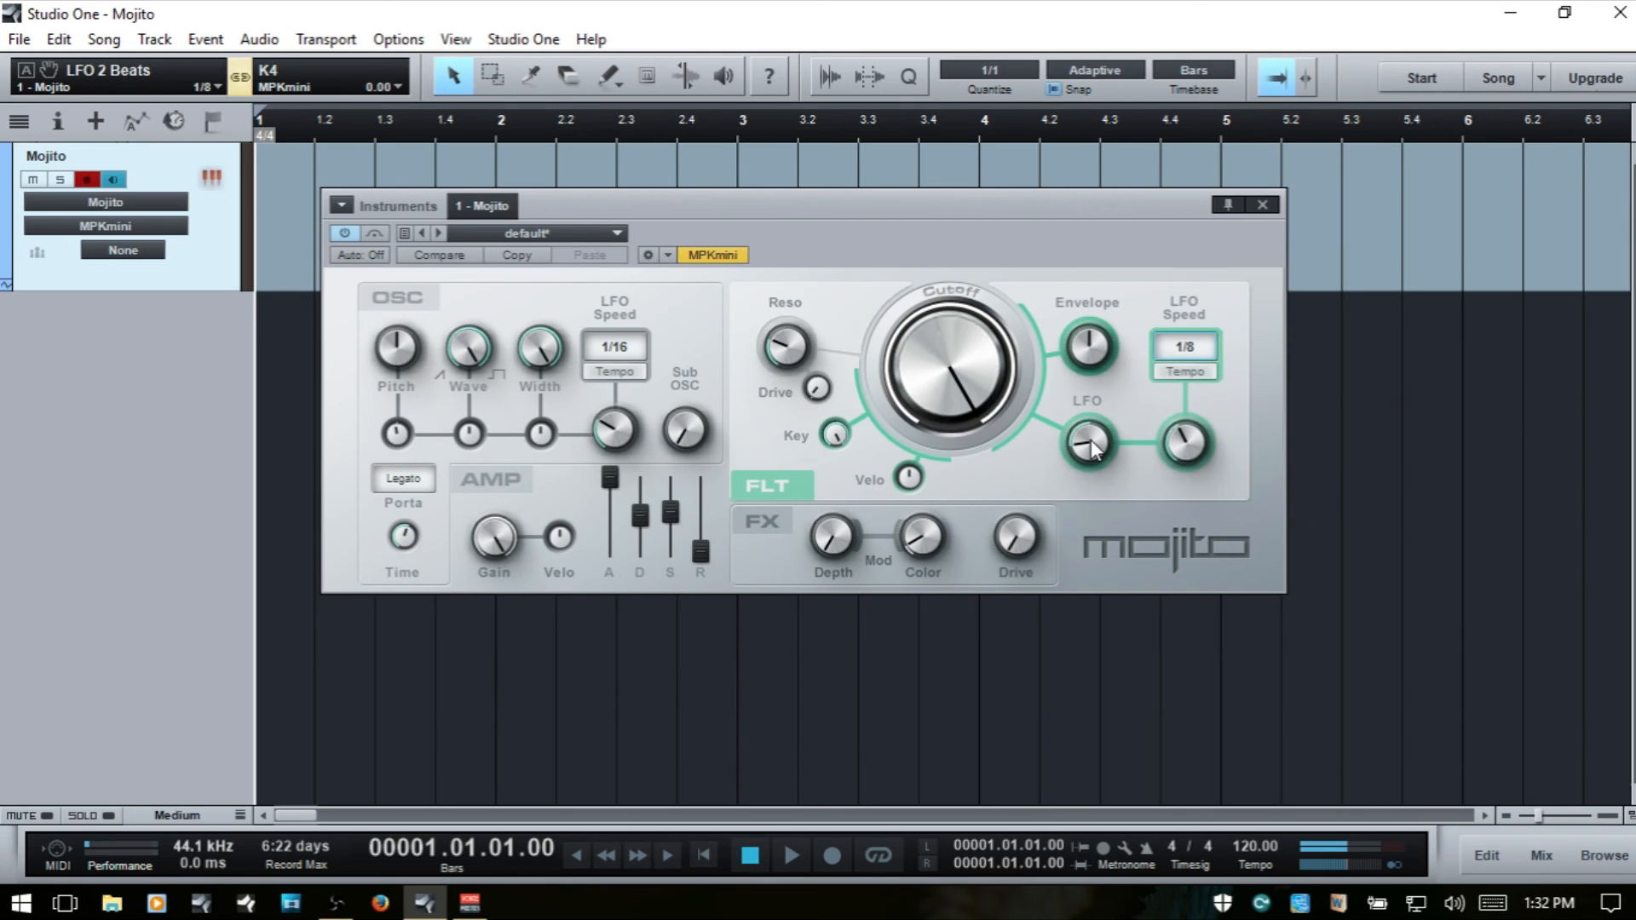
- Try the filter LFO at 3 octaves 2 semitones with Speed 1/4 and Cutoff 2.71 kHz, and reset the LFO amount to zero
{"action": "left_click_drag", "start_coordinate": [1090, 442], "coordinate": [1108, 288]}
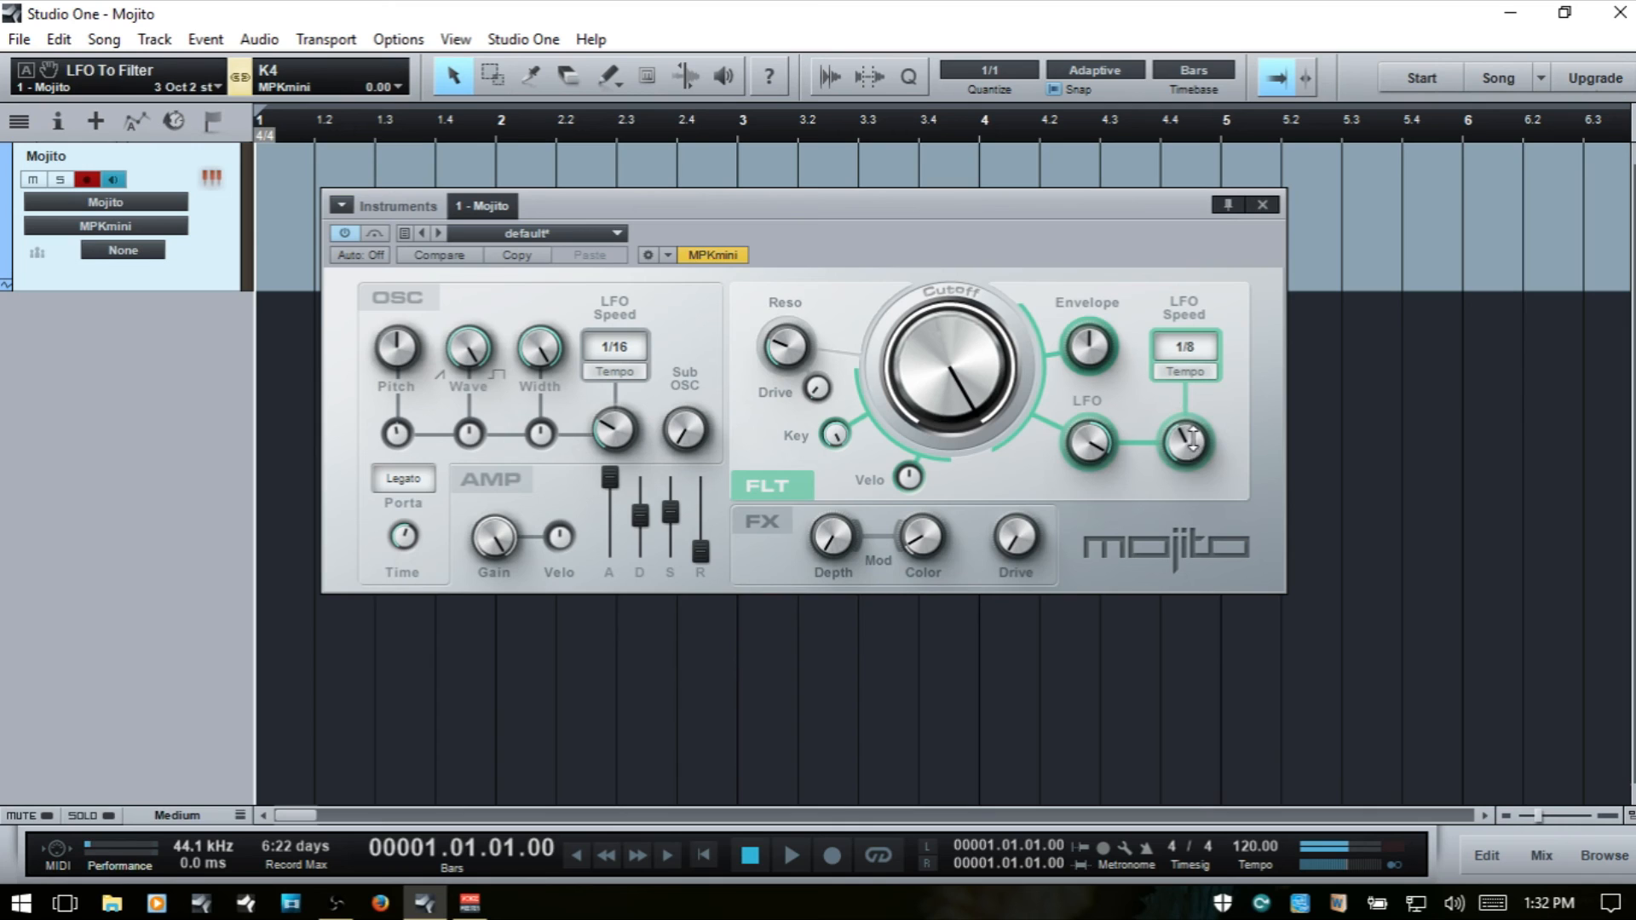
{"action": "left_click_drag", "start_coordinate": [1187, 434], "coordinate": [1191, 375]}
{"action": "mouse_move", "coordinate": [962, 465]}
{"action": "left_mouse_down"}
{"action": "mouse_move", "coordinate": [962, 423]}
{"action": "mouse_move", "coordinate": [968, 447]}
{"action": "left_mouse_up"}
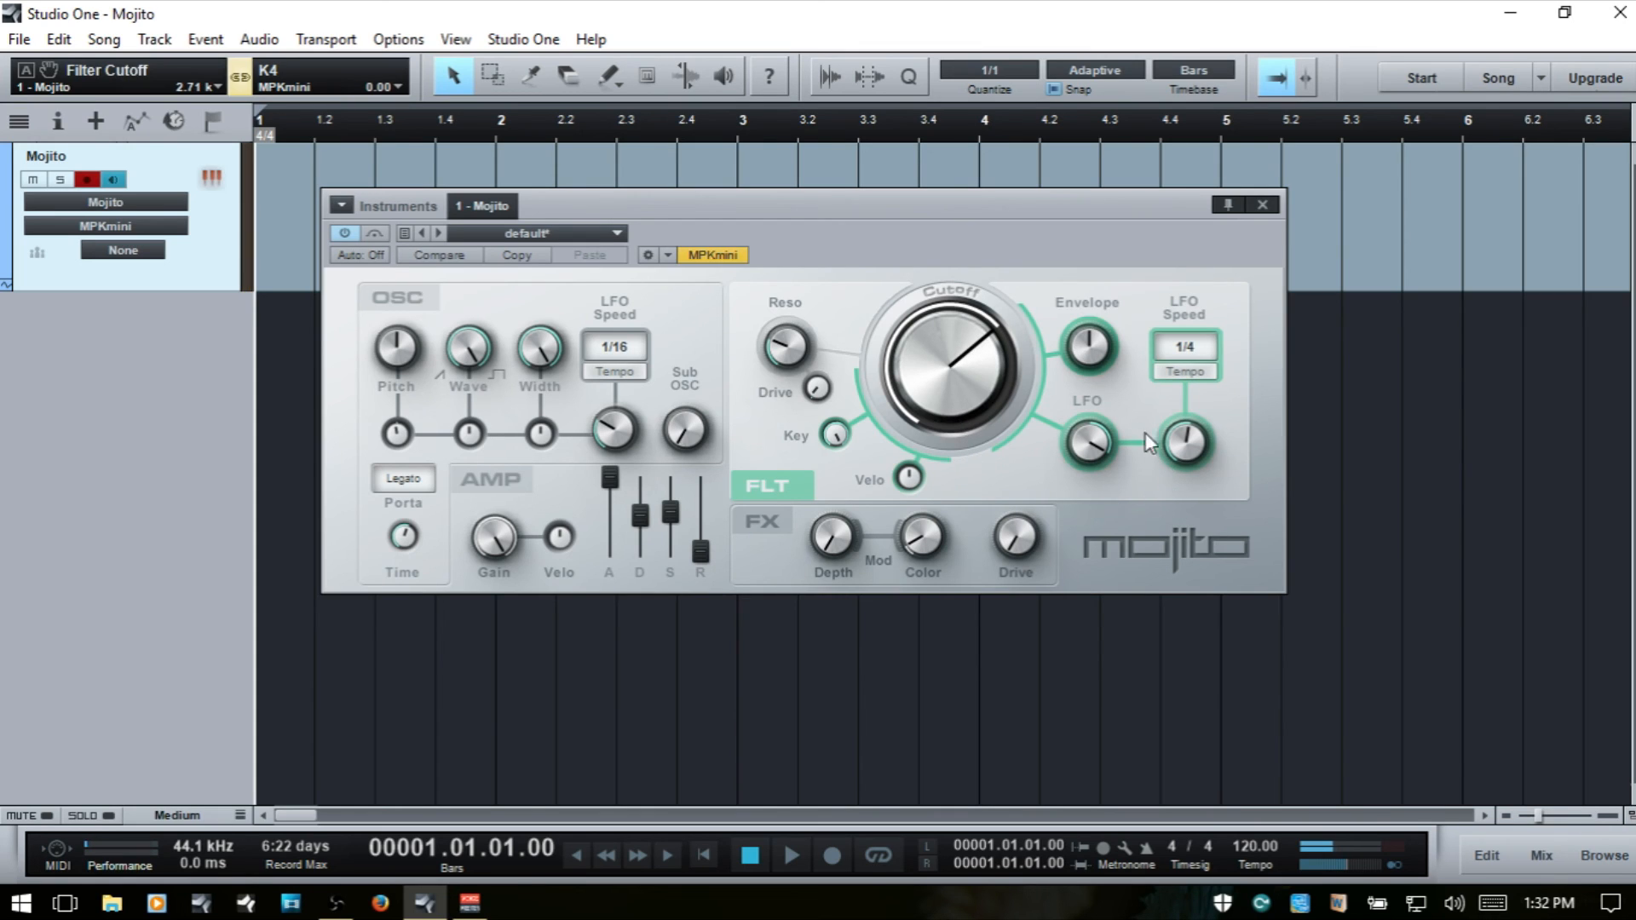
{"action": "double_click", "coordinate": [1100, 432]}
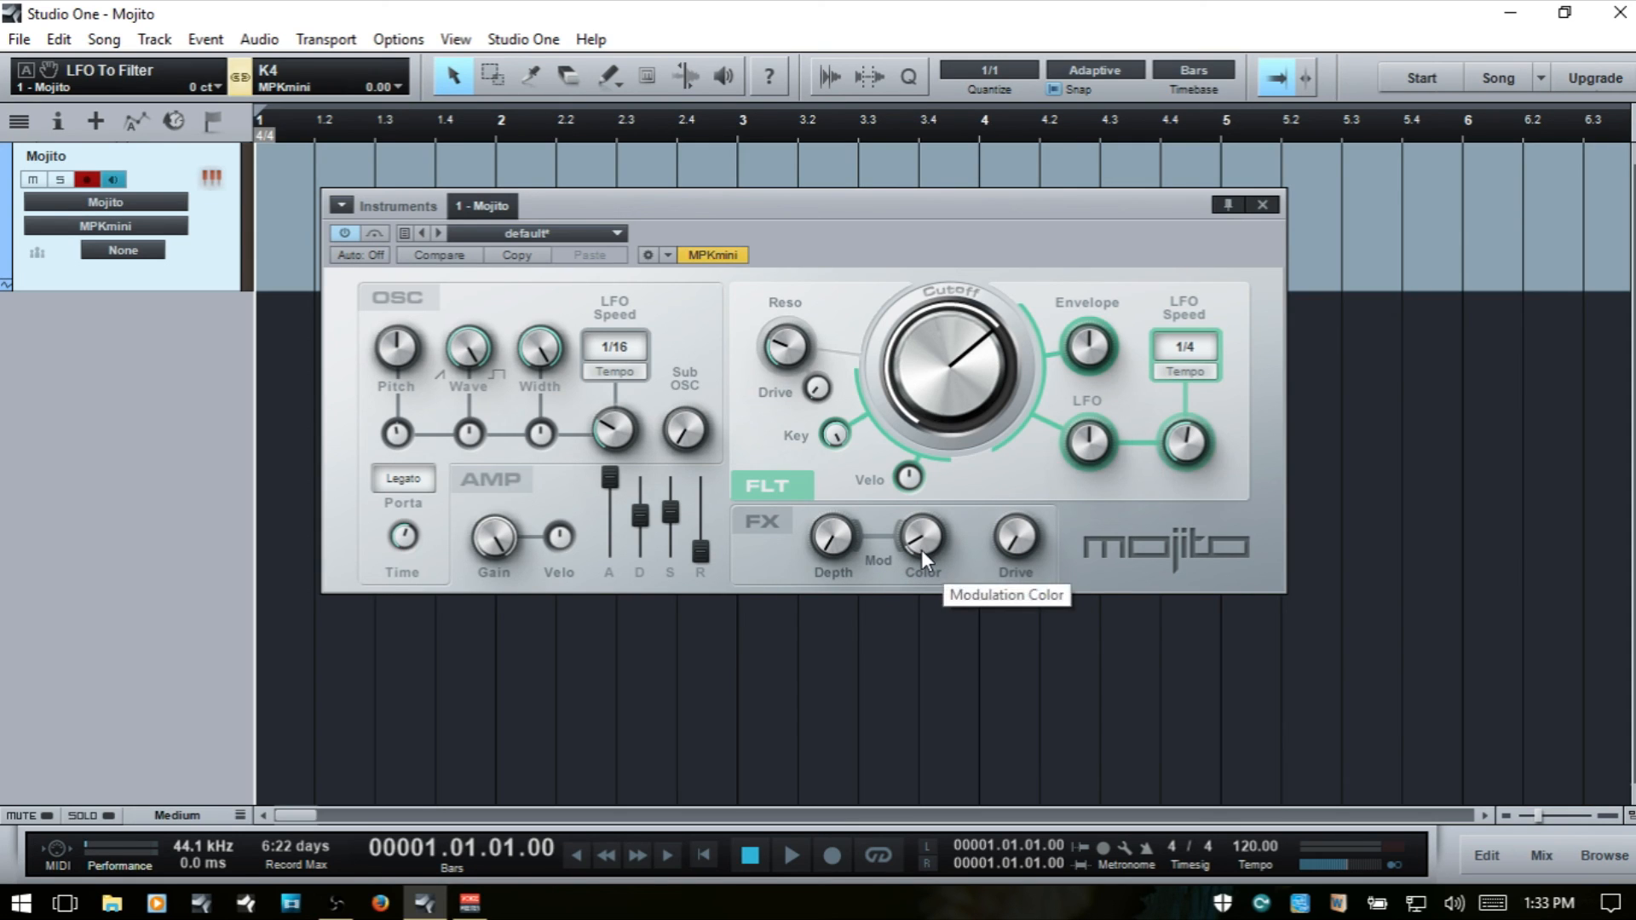
- Raise the filter Cutoff and bring in the FX section with Mod Depth at 38.50 %, a higher Mod Color and some Drive
{"action": "left_click_drag", "start_coordinate": [947, 438], "coordinate": [951, 338]}
{"action": "left_click_drag", "start_coordinate": [927, 545], "coordinate": [928, 478]}
{"action": "left_click_drag", "start_coordinate": [840, 514], "coordinate": [827, 444]}
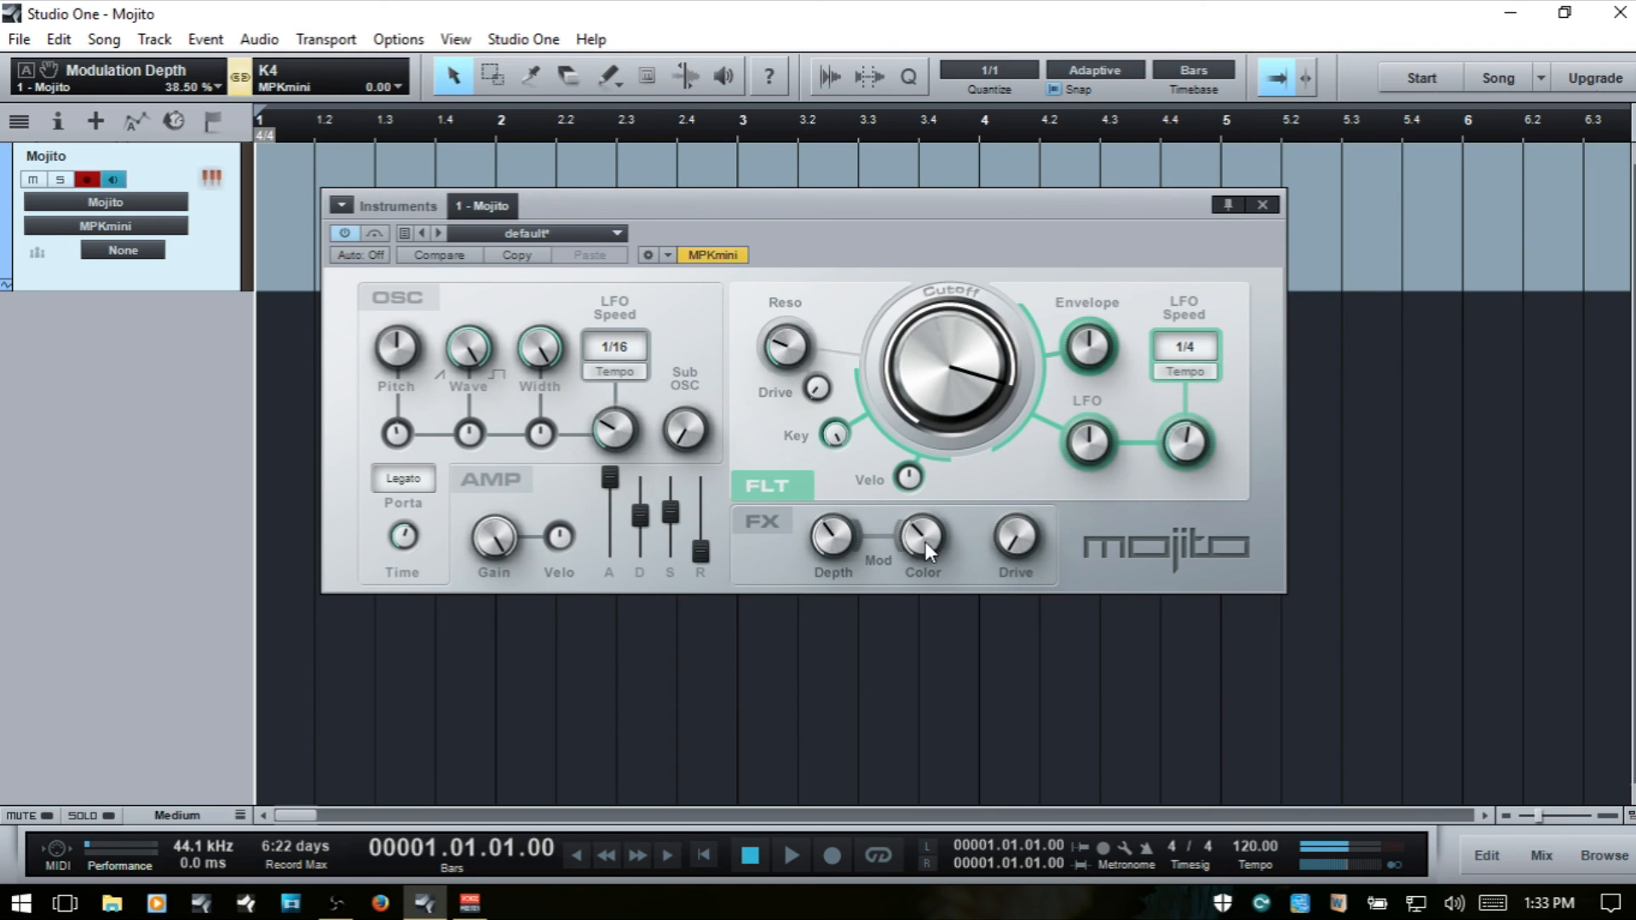
{"action": "left_click_drag", "start_coordinate": [924, 540], "coordinate": [930, 449]}
{"action": "left_click_drag", "start_coordinate": [1006, 540], "coordinate": [1006, 470]}
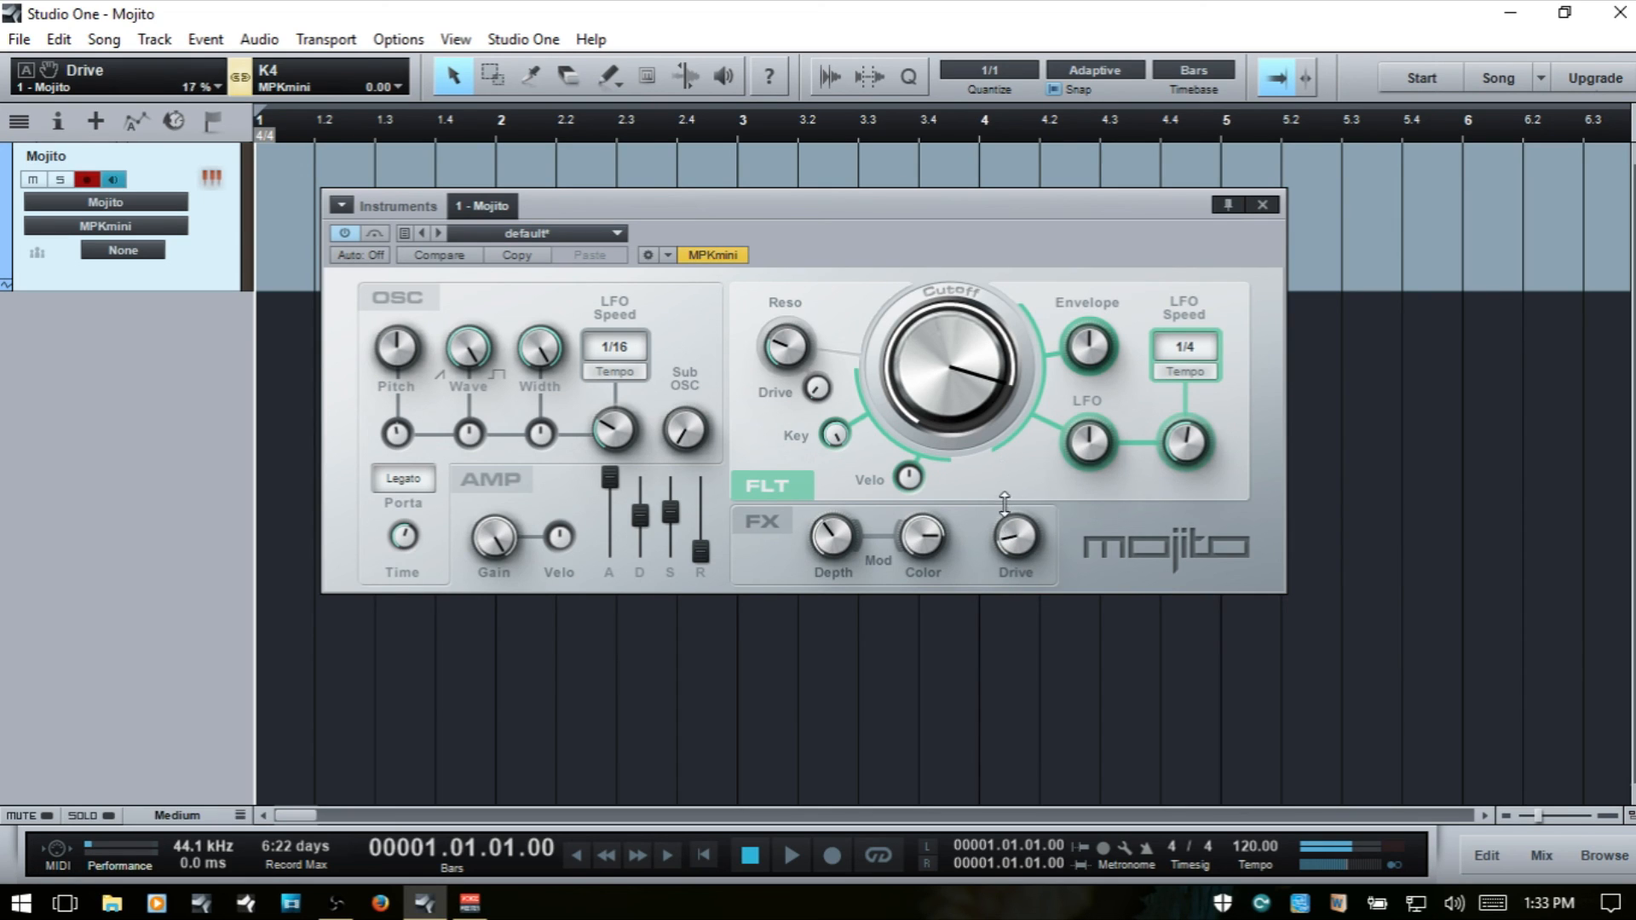
- Raise the FX Mod Color to 29.38 and increase Mod Depth, and lower the Color to 2.70
{"action": "left_click_drag", "start_coordinate": [925, 544], "coordinate": [922, 502]}
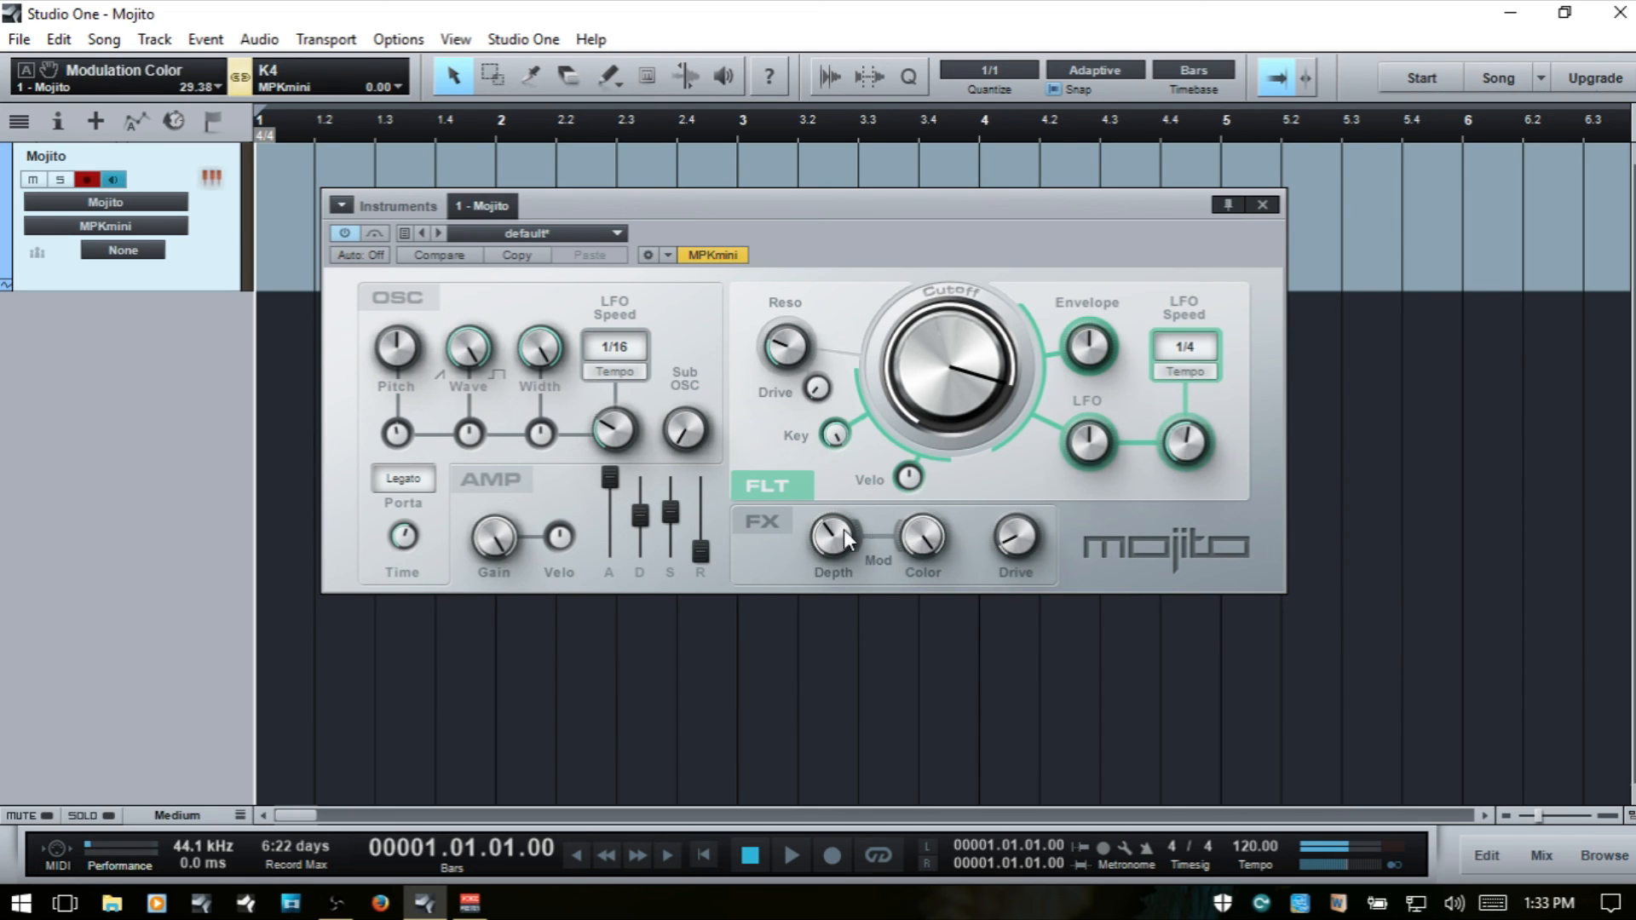
{"action": "left_click_drag", "start_coordinate": [831, 524], "coordinate": [832, 411]}
{"action": "left_click_drag", "start_coordinate": [942, 534], "coordinate": [966, 788]}
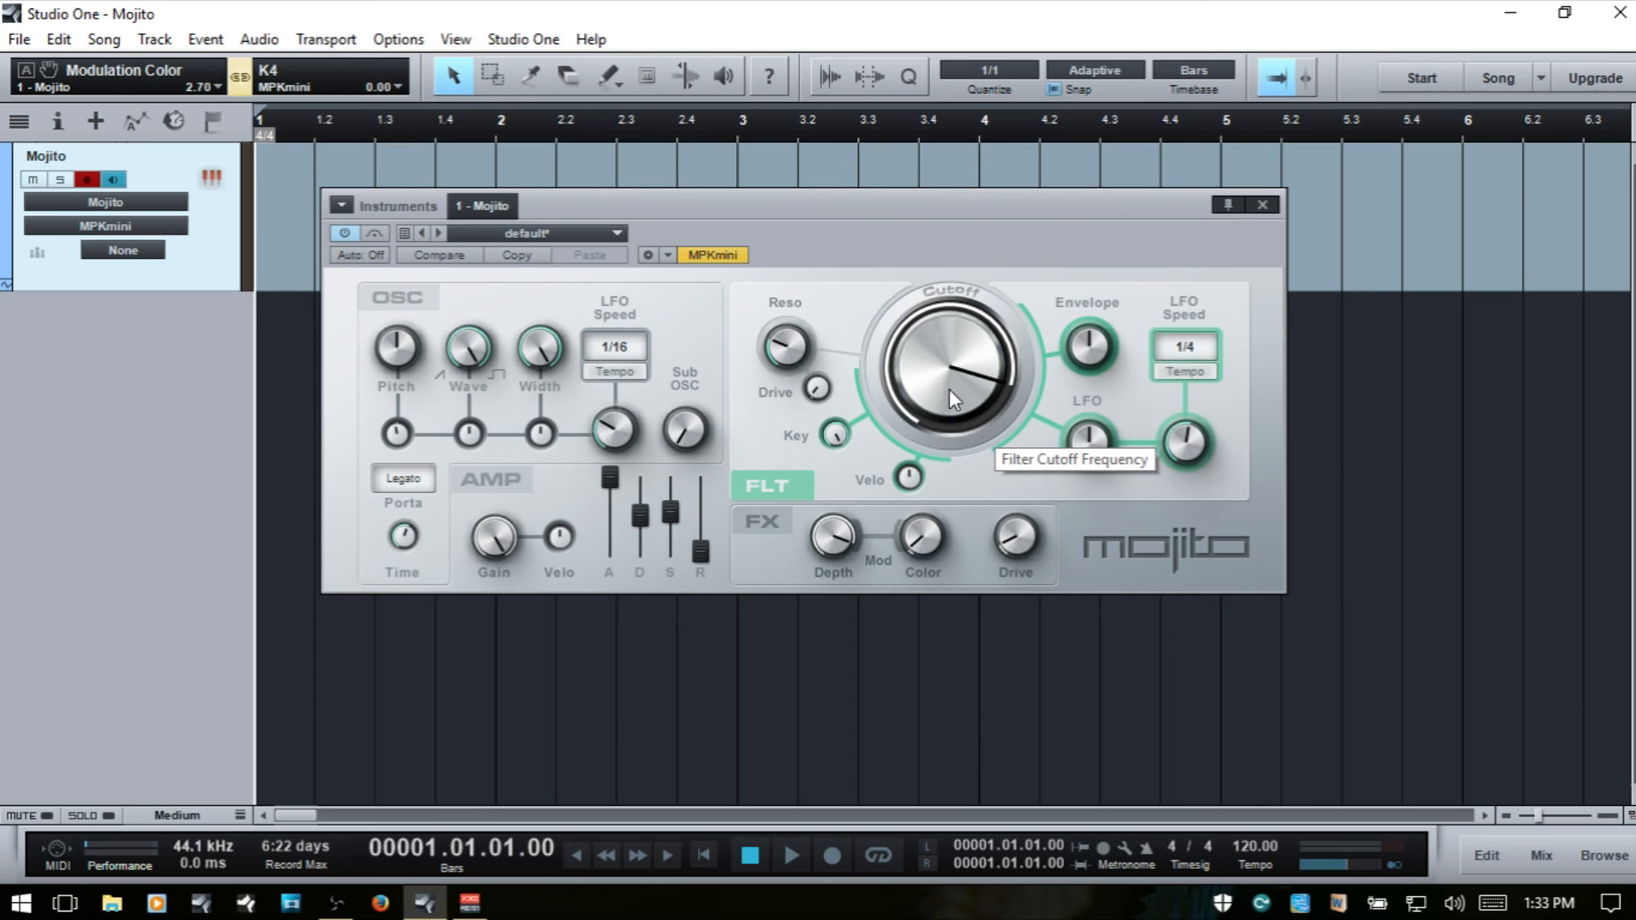
- Show the mix console, open the Scope insert on the Mojito channel, and arrange the Mojito and Scope windows side by side
{"action": "key", "text": "F3"}
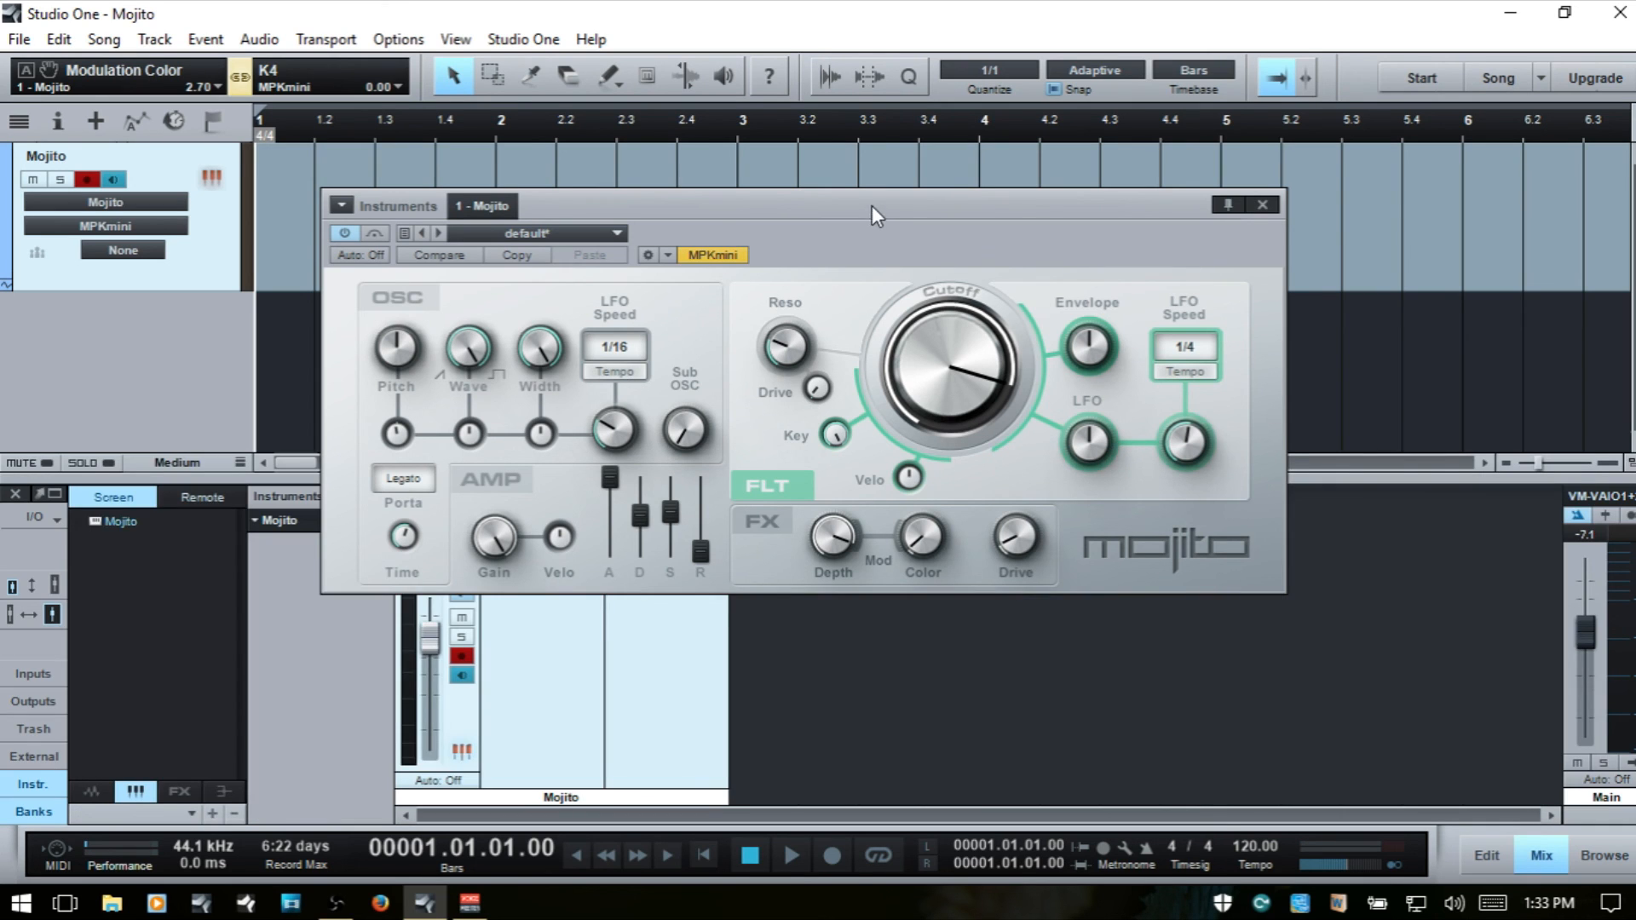
{"action": "left_click_drag", "start_coordinate": [872, 206], "coordinate": [484, 150]}
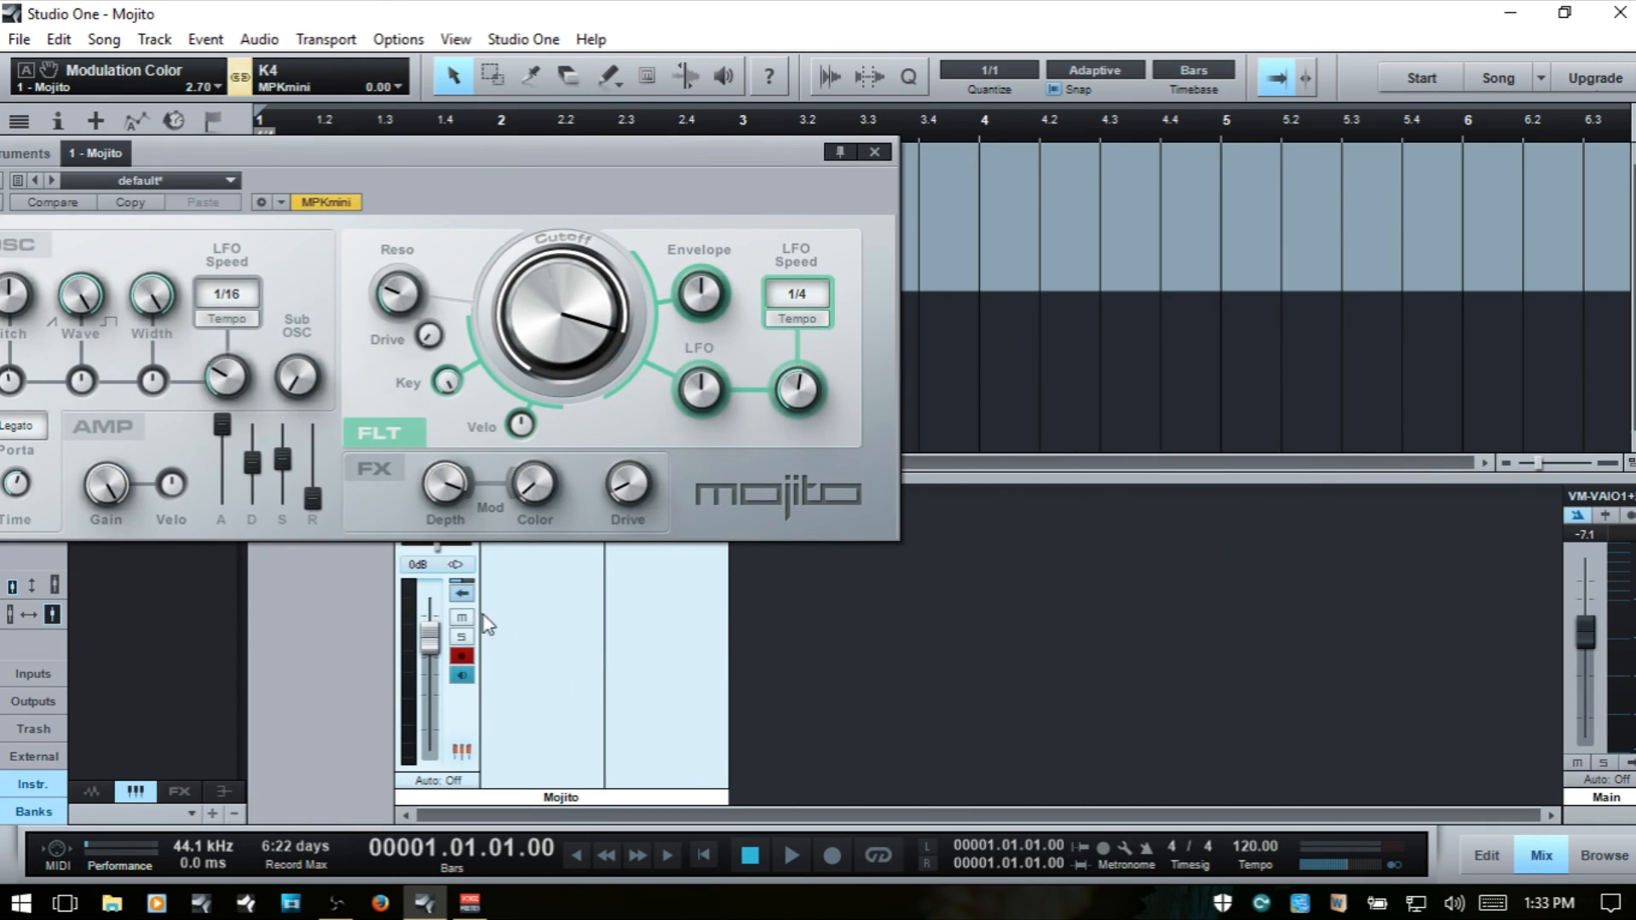
{"action": "left_click_drag", "start_coordinate": [416, 162], "coordinate": [415, 122]}
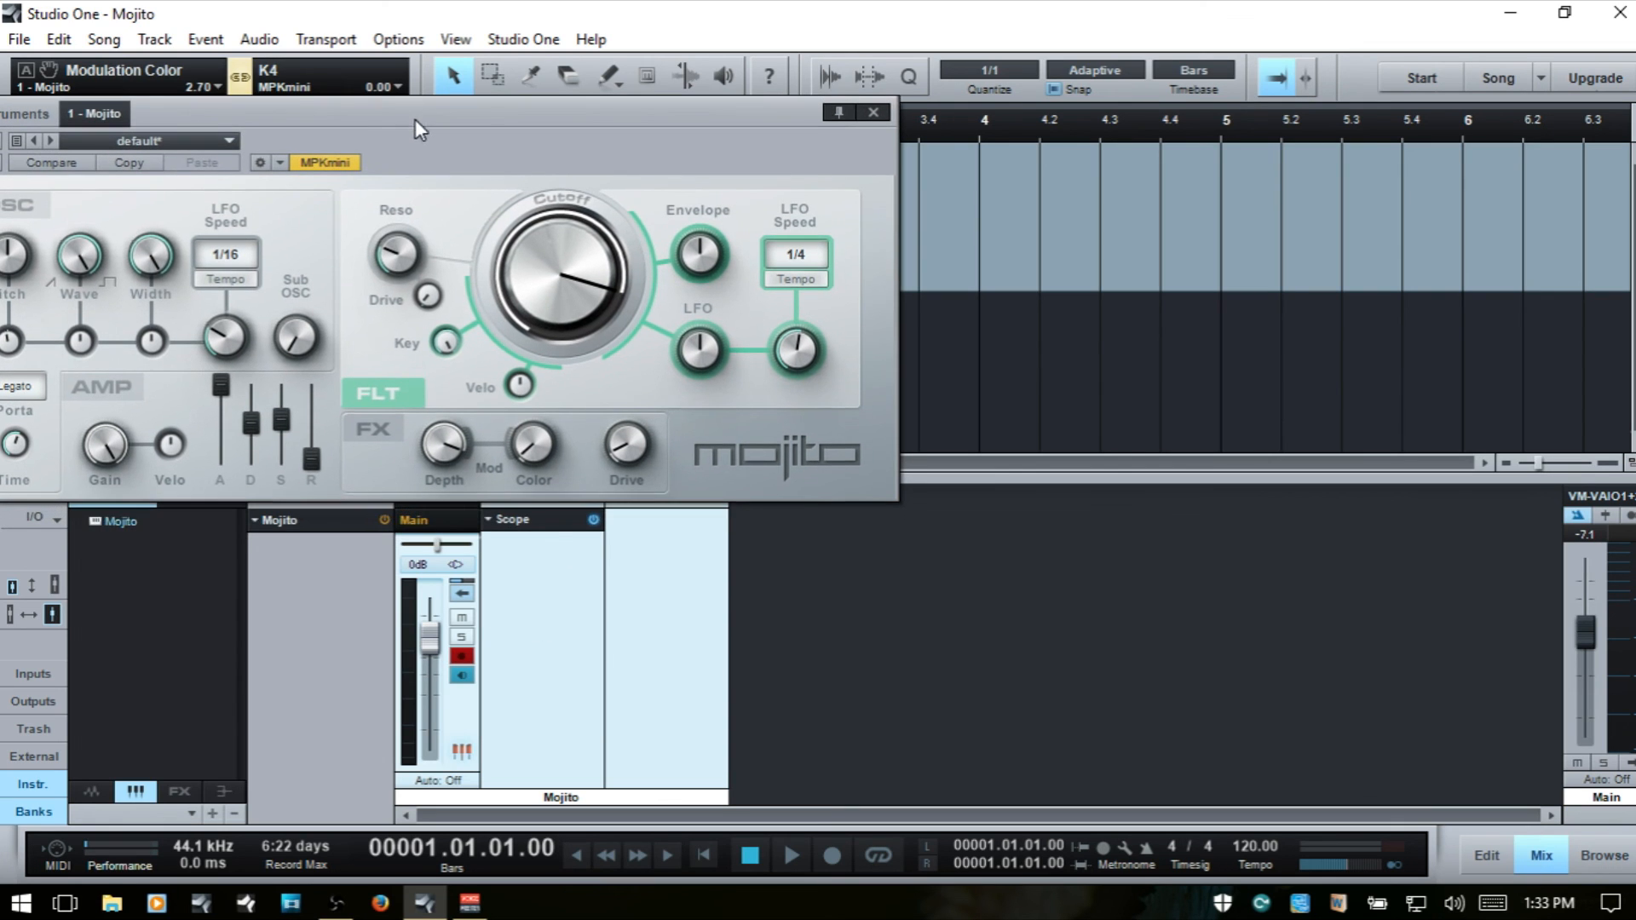
{"action": "left_click", "coordinate": [530, 525]}
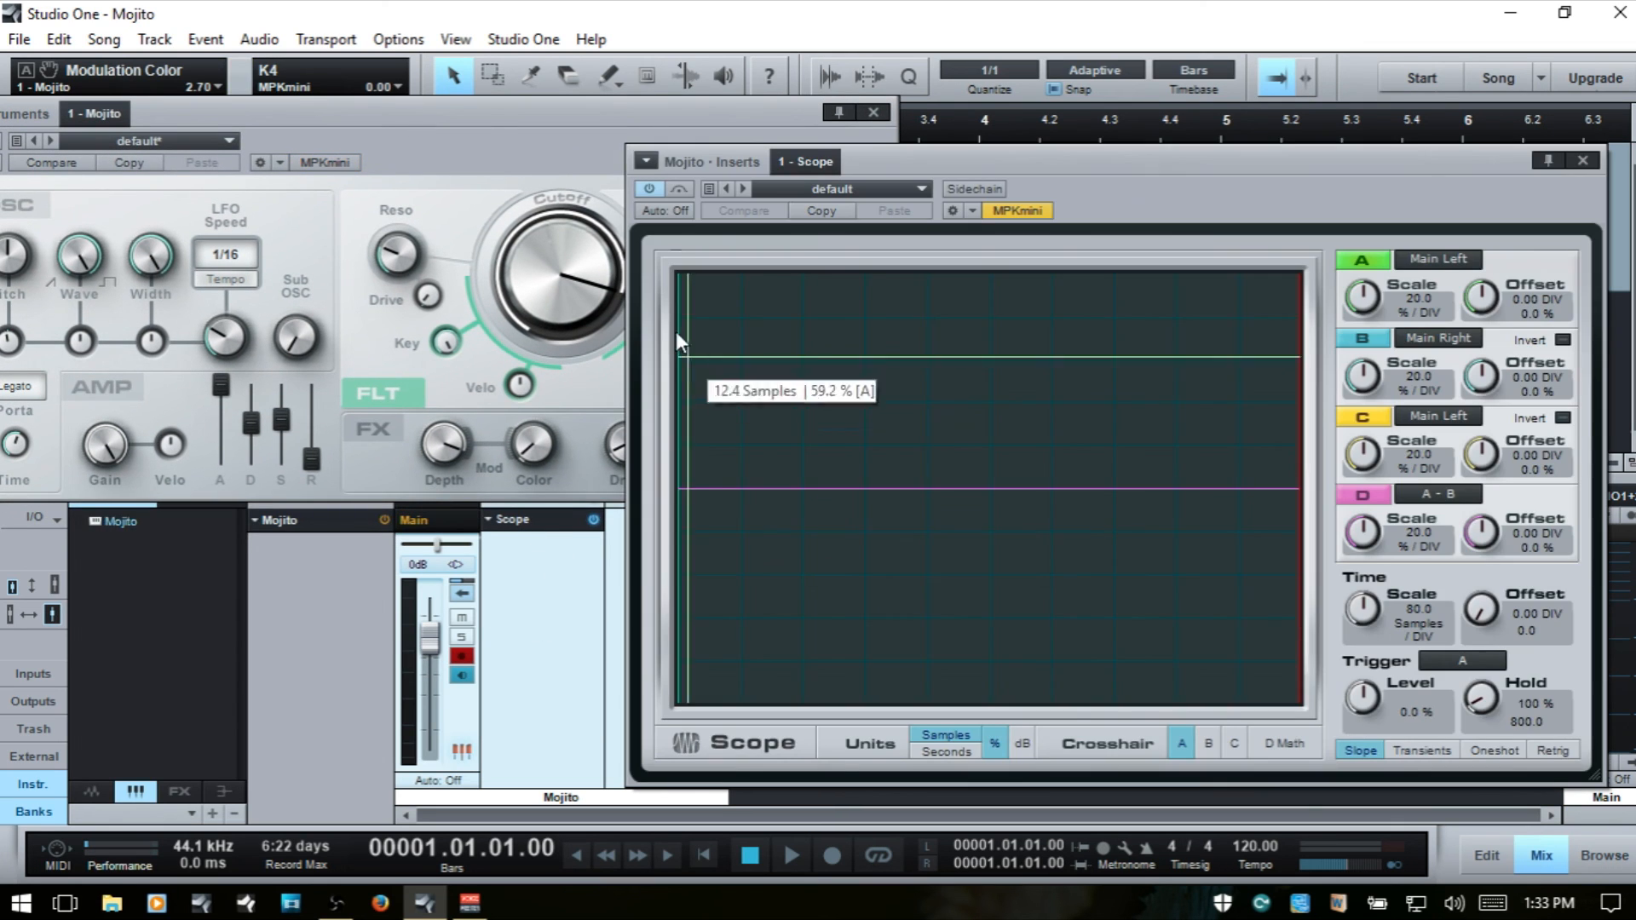
{"action": "left_click_drag", "start_coordinate": [1049, 165], "coordinate": [1376, 132]}
{"action": "left_click_drag", "start_coordinate": [447, 105], "coordinate": [528, 267]}
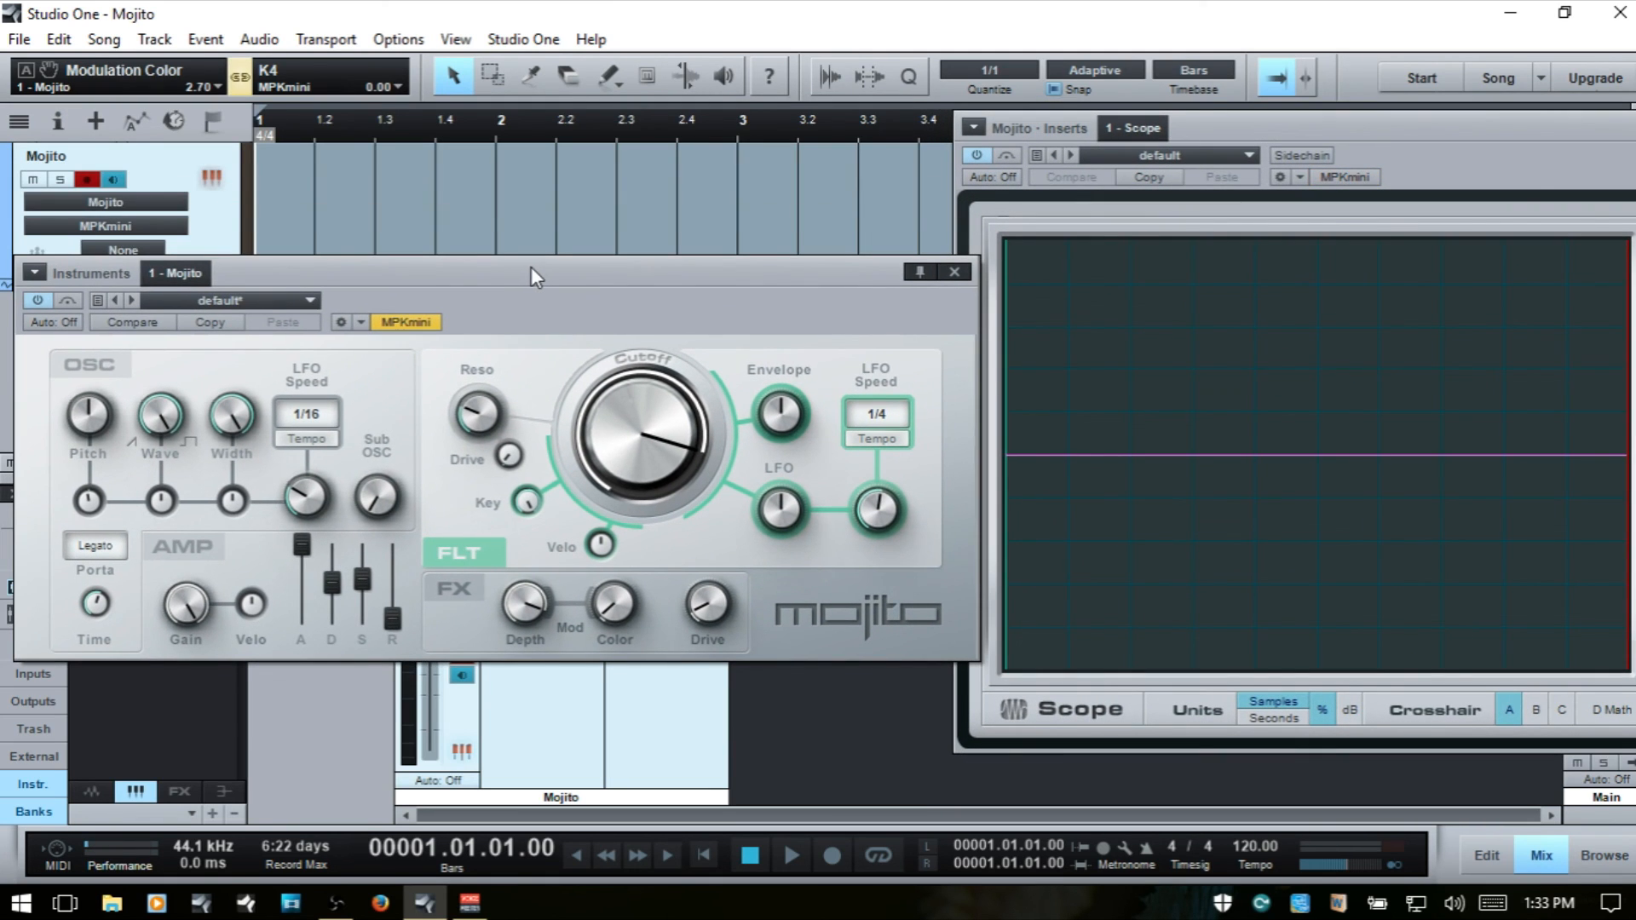
- Turn the FX Mod Depth, Mod Color and Drive down to minimum, and open the filter Cutoff to 16 kHz
{"action": "left_click_drag", "start_coordinate": [515, 601], "coordinate": [591, 912]}
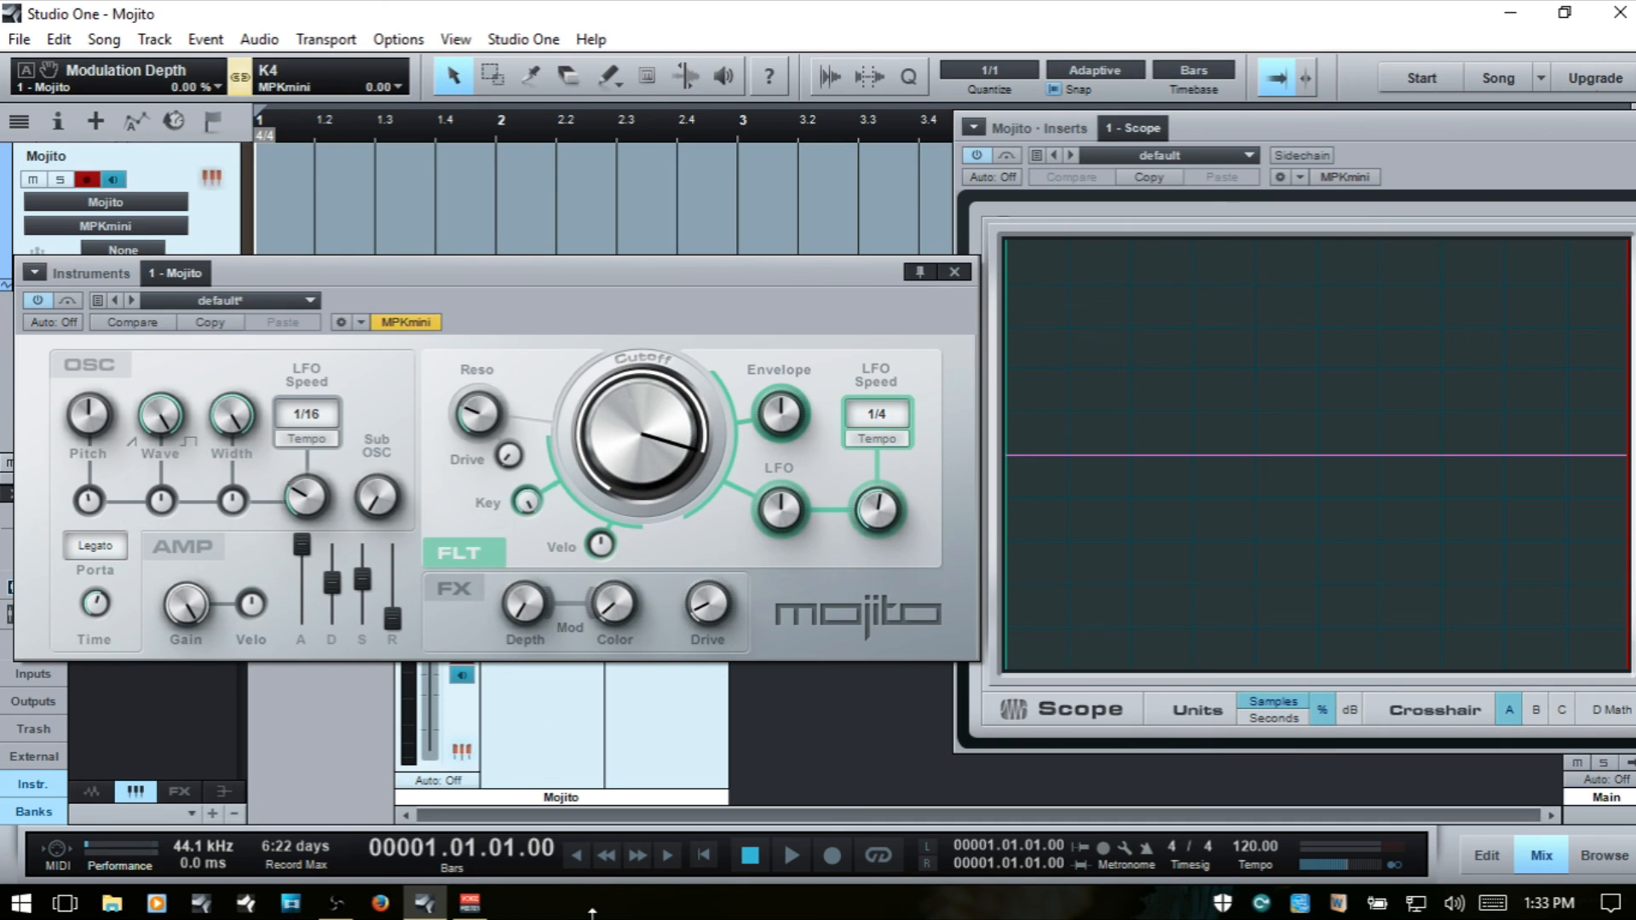
{"action": "left_click_drag", "start_coordinate": [617, 606], "coordinate": [637, 686]}
{"action": "left_click_drag", "start_coordinate": [711, 606], "coordinate": [745, 693]}
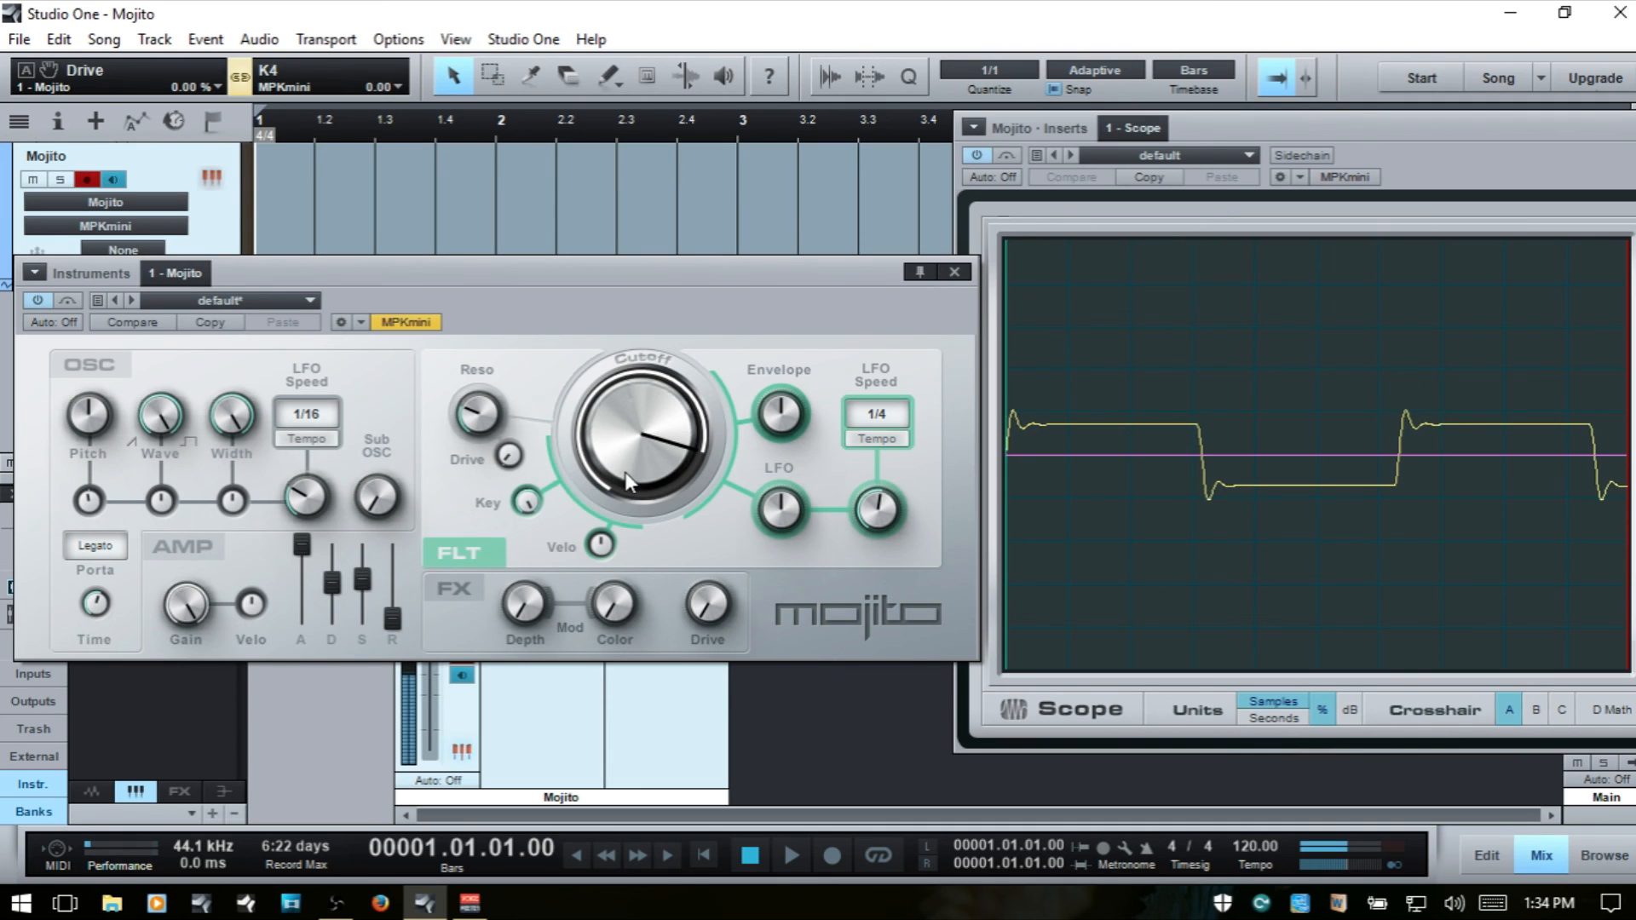
{"action": "left_click_drag", "start_coordinate": [627, 467], "coordinate": [647, 399]}
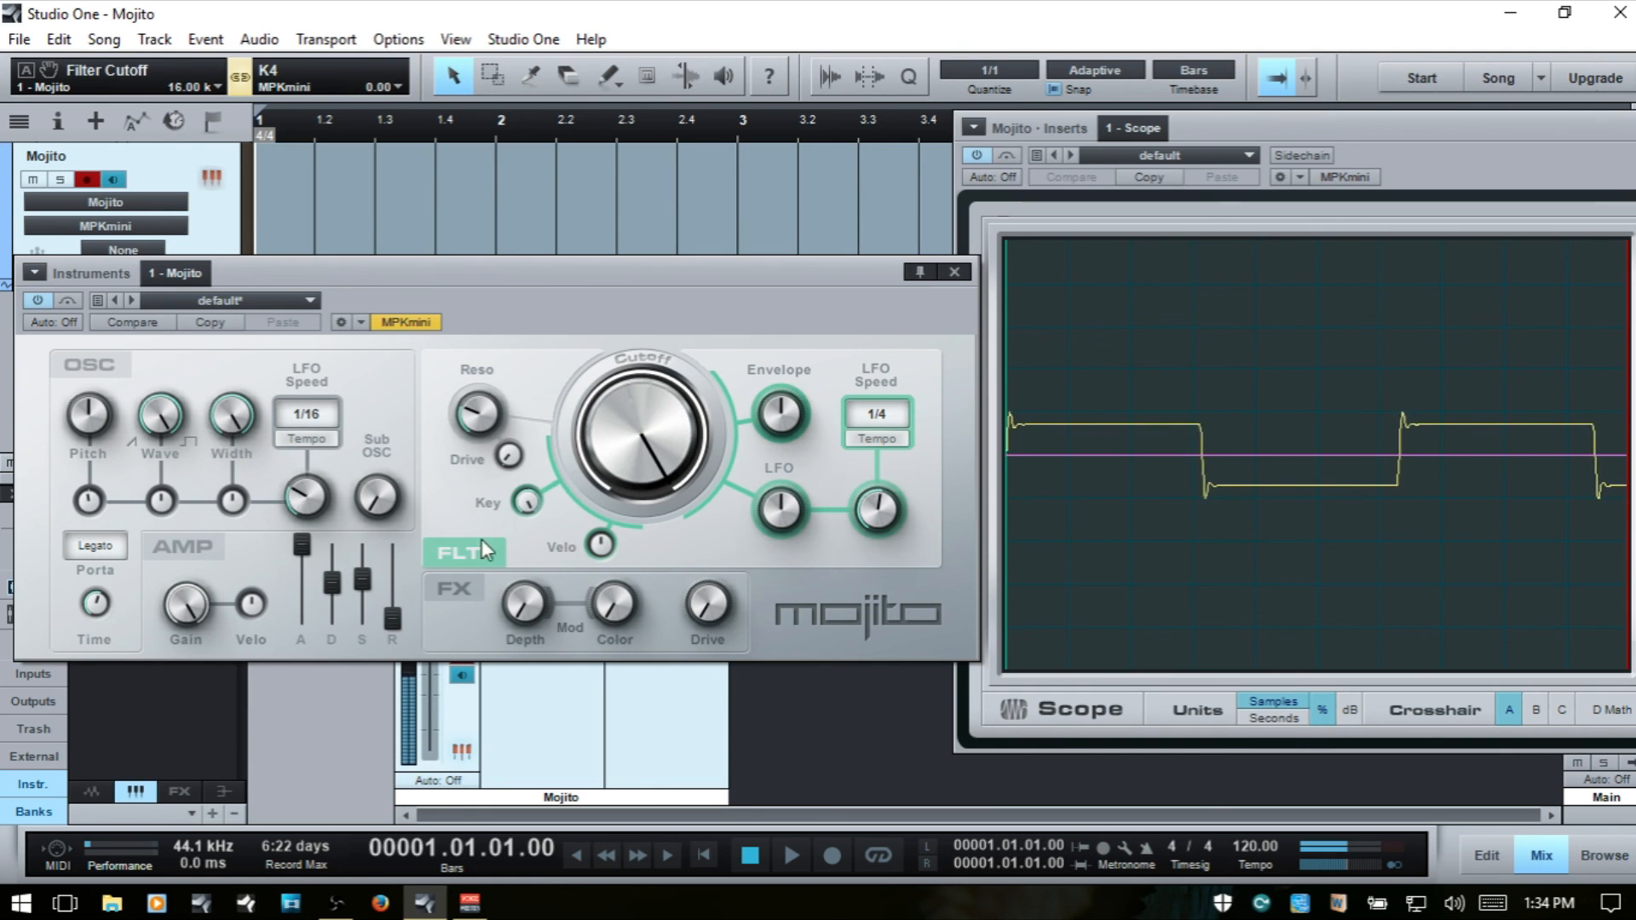
- Raise the FX Mod Color and set Mod Depth to 19.50 %, trying the filter LFO Speed at 1/16 and 1/64
{"action": "left_click_drag", "start_coordinate": [601, 614], "coordinate": [619, 537]}
{"action": "left_click_drag", "start_coordinate": [534, 612], "coordinate": [535, 564]}
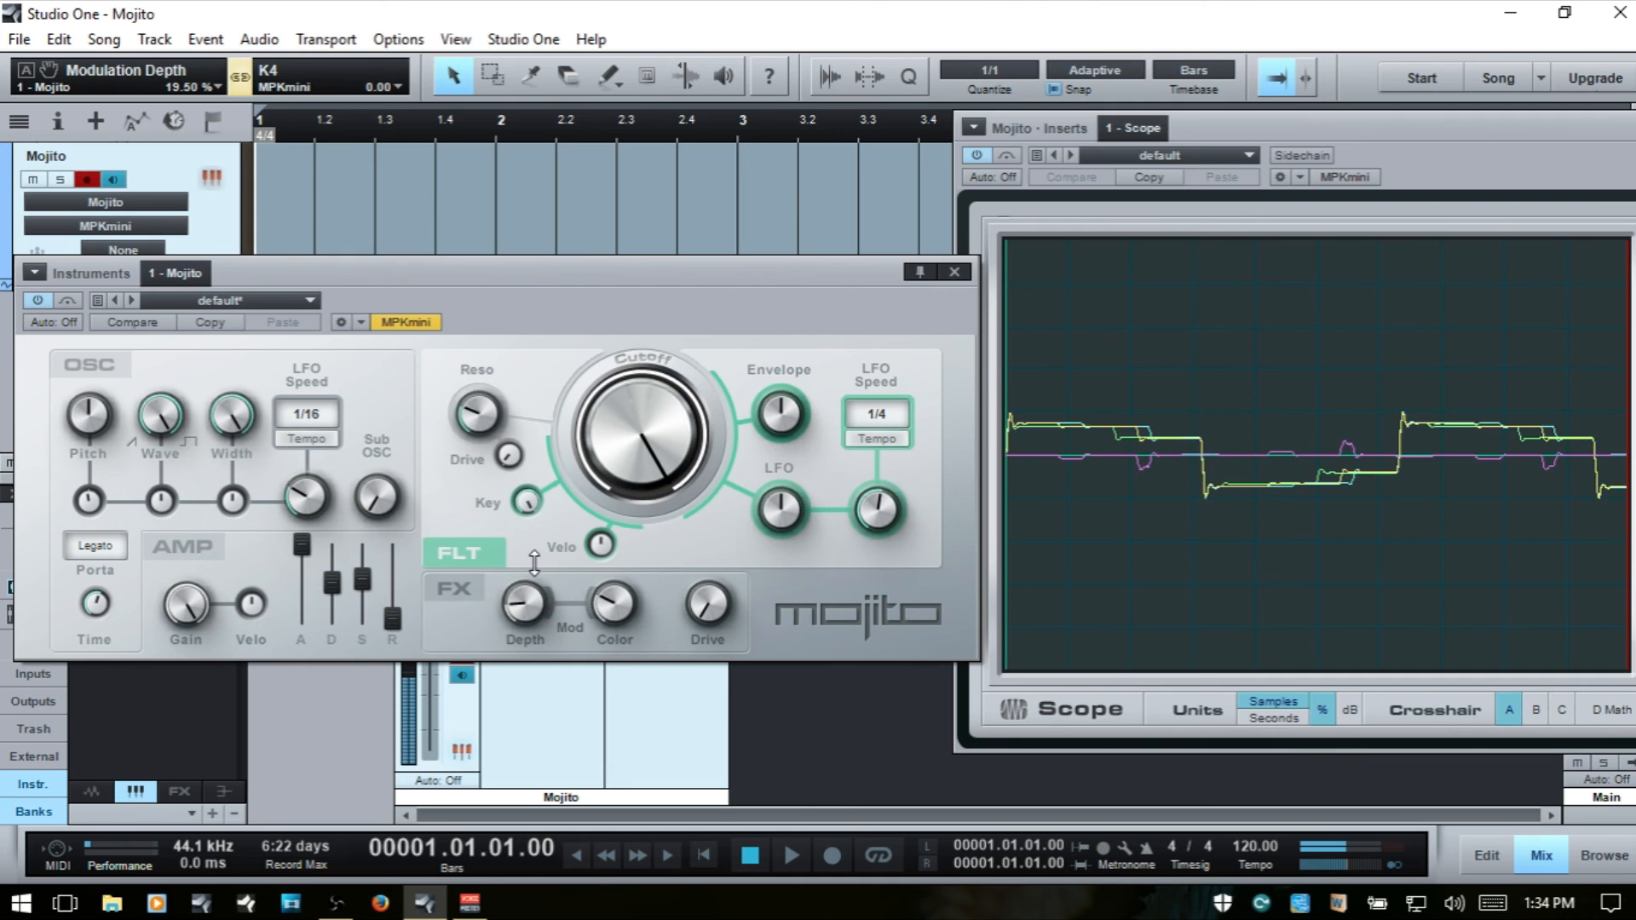
{"action": "left_click", "coordinate": [876, 411]}
{"action": "left_click", "coordinate": [922, 648]}
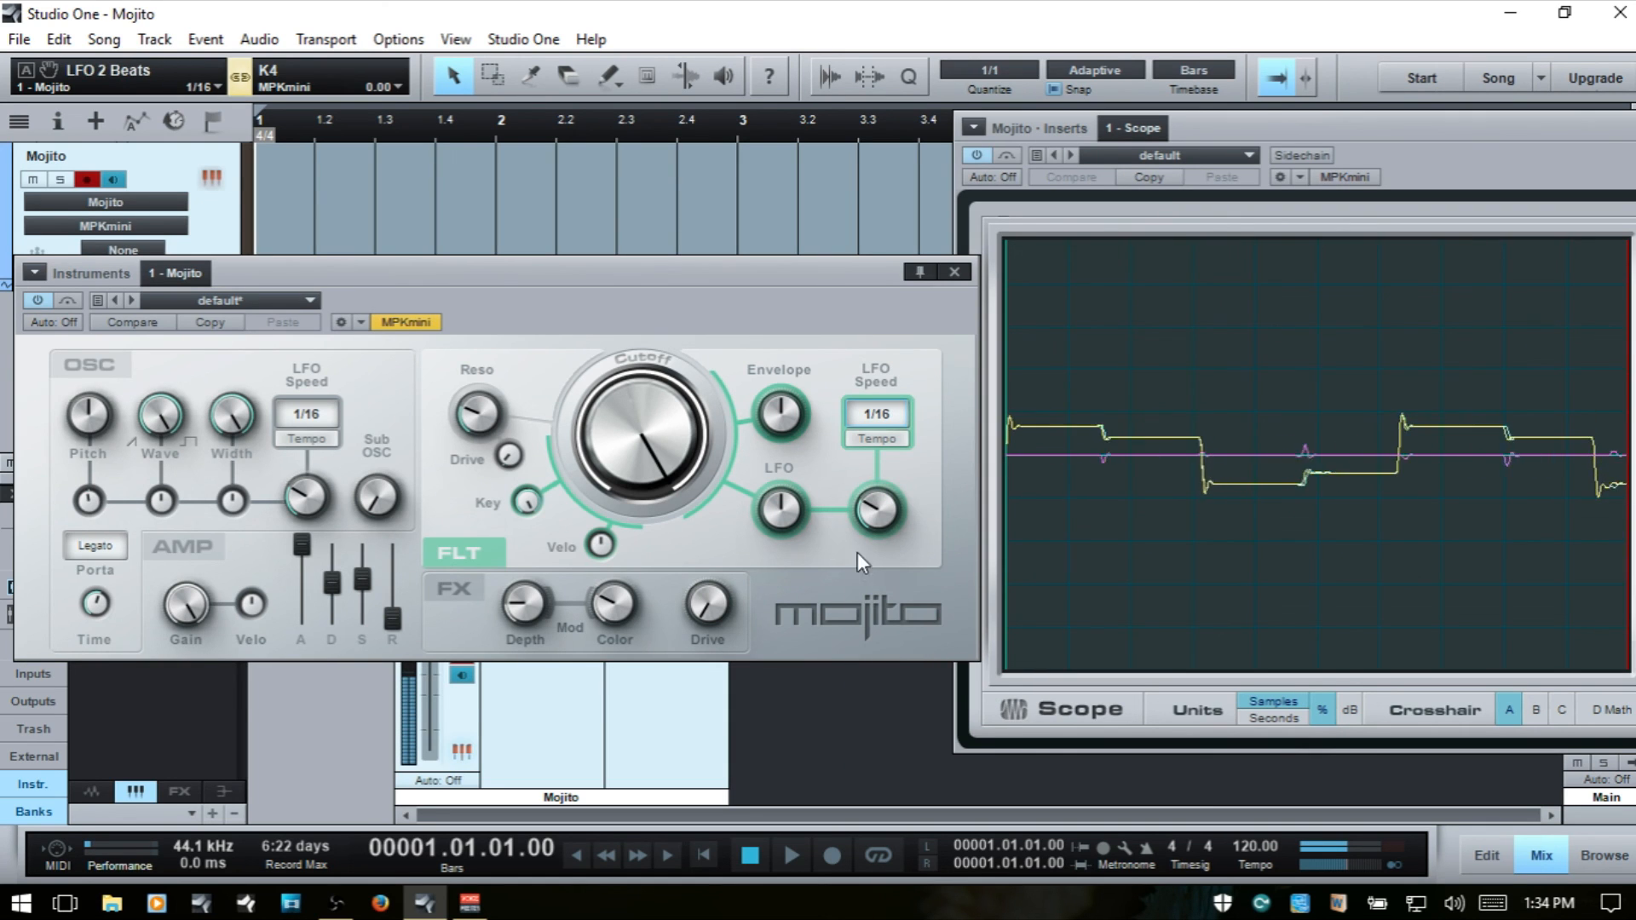
{"action": "left_click", "coordinate": [887, 416]}
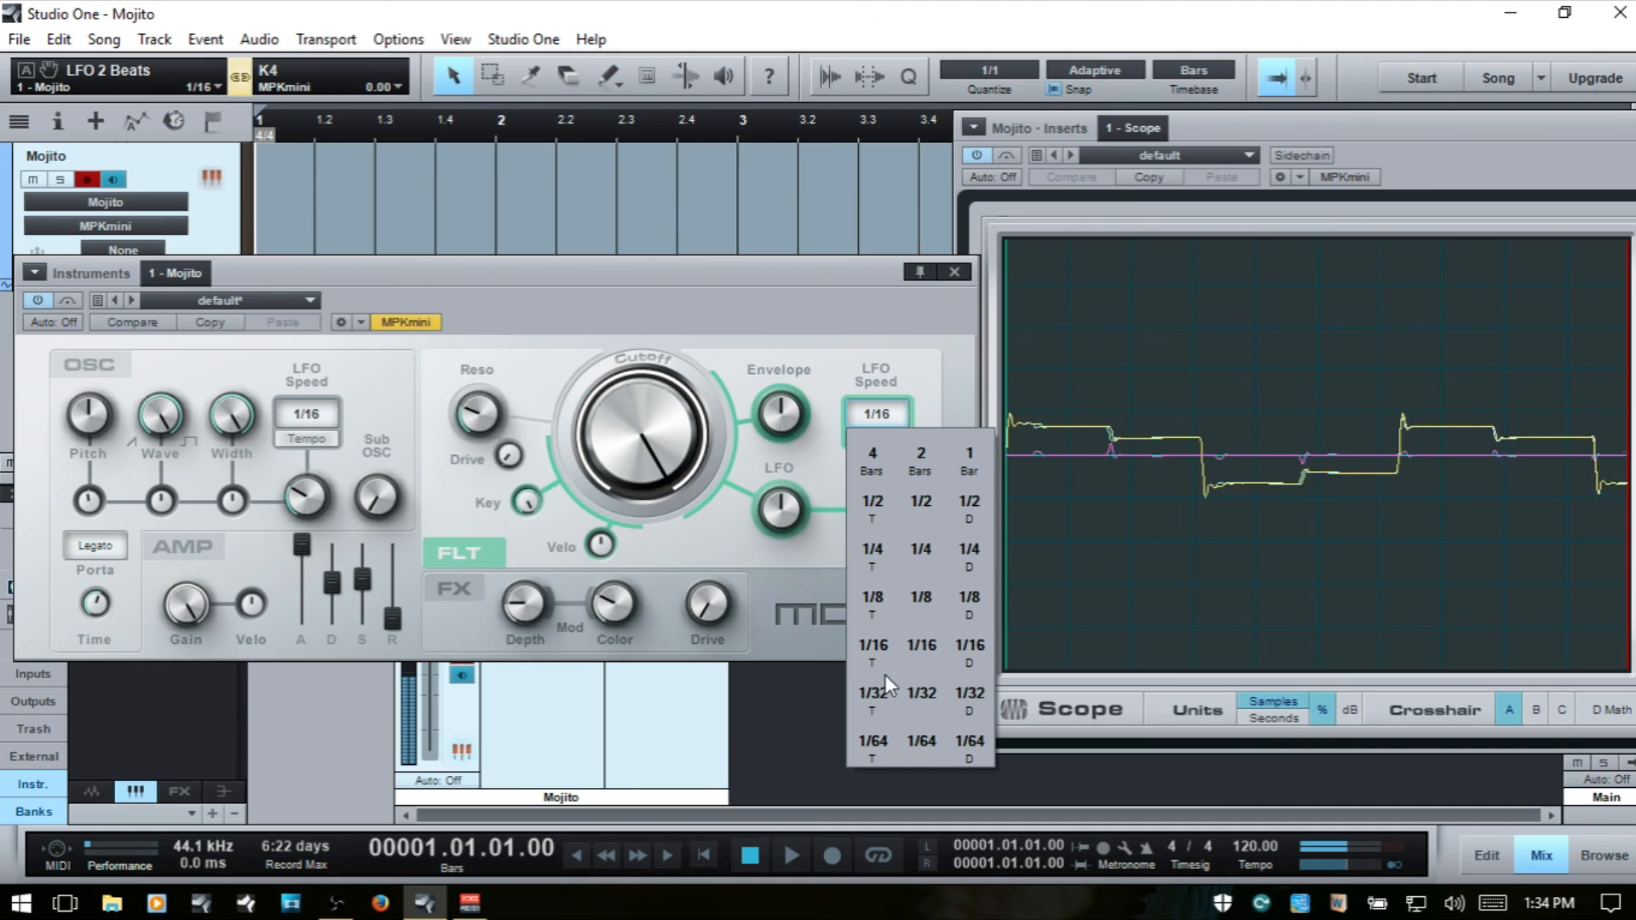
{"action": "left_click", "coordinate": [924, 735]}
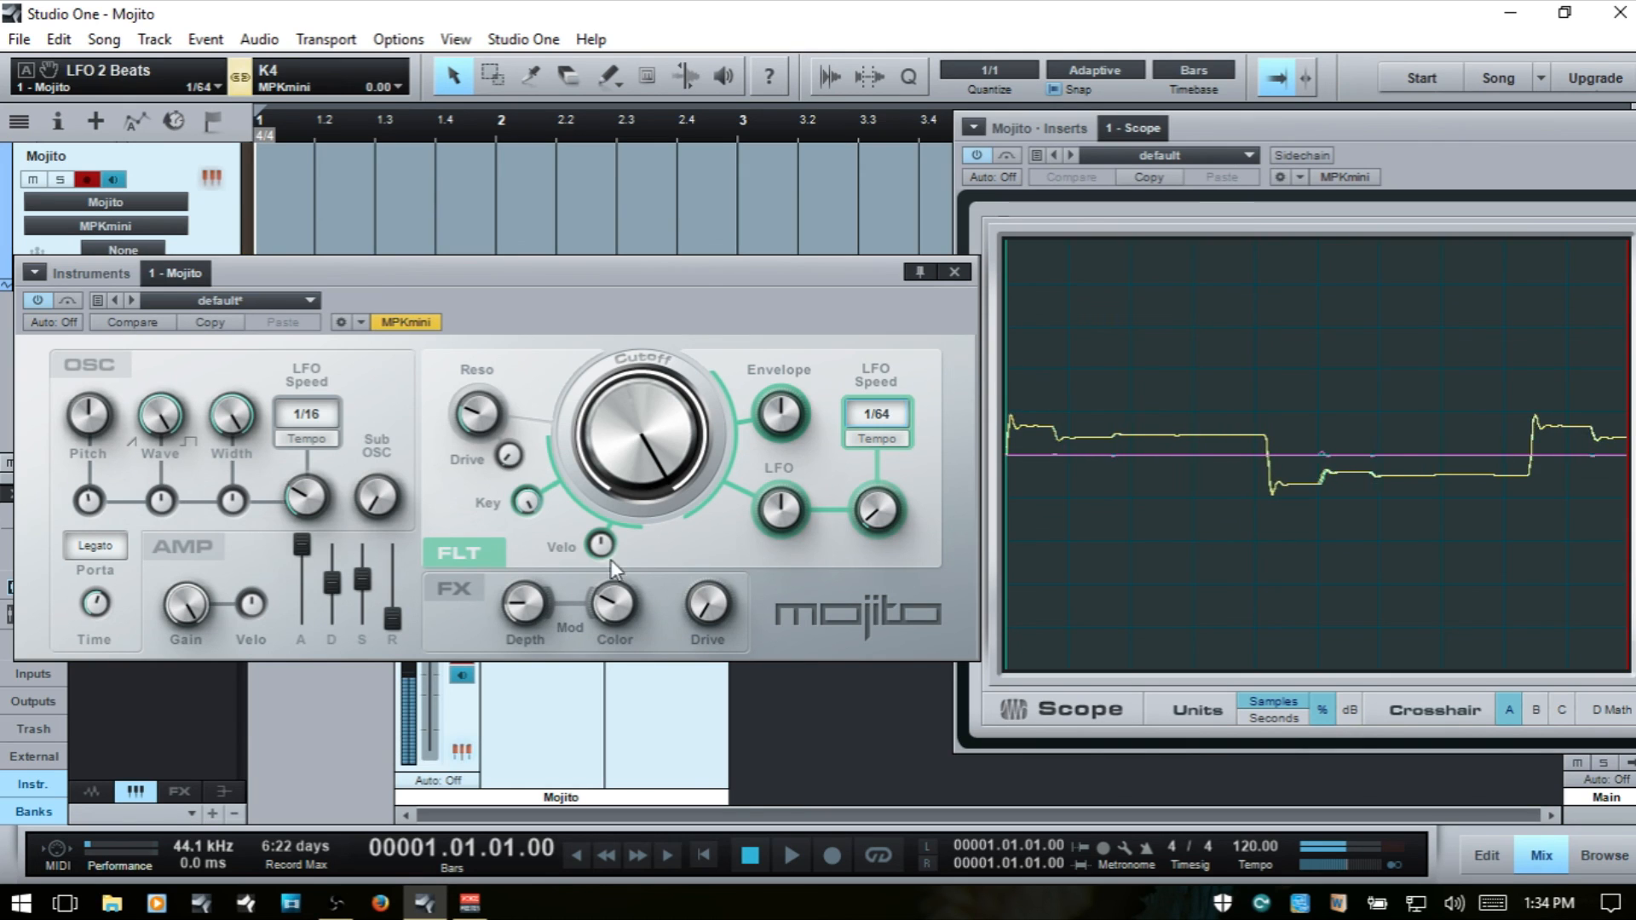
- Increase the FX Mod Color and Depth, lower the Color to 4.05, and move the Mojito window back toward the centre
{"action": "left_click_drag", "start_coordinate": [612, 601], "coordinate": [618, 567]}
{"action": "left_click_drag", "start_coordinate": [530, 604], "coordinate": [536, 435]}
{"action": "left_click_drag", "start_coordinate": [610, 602], "coordinate": [639, 756]}
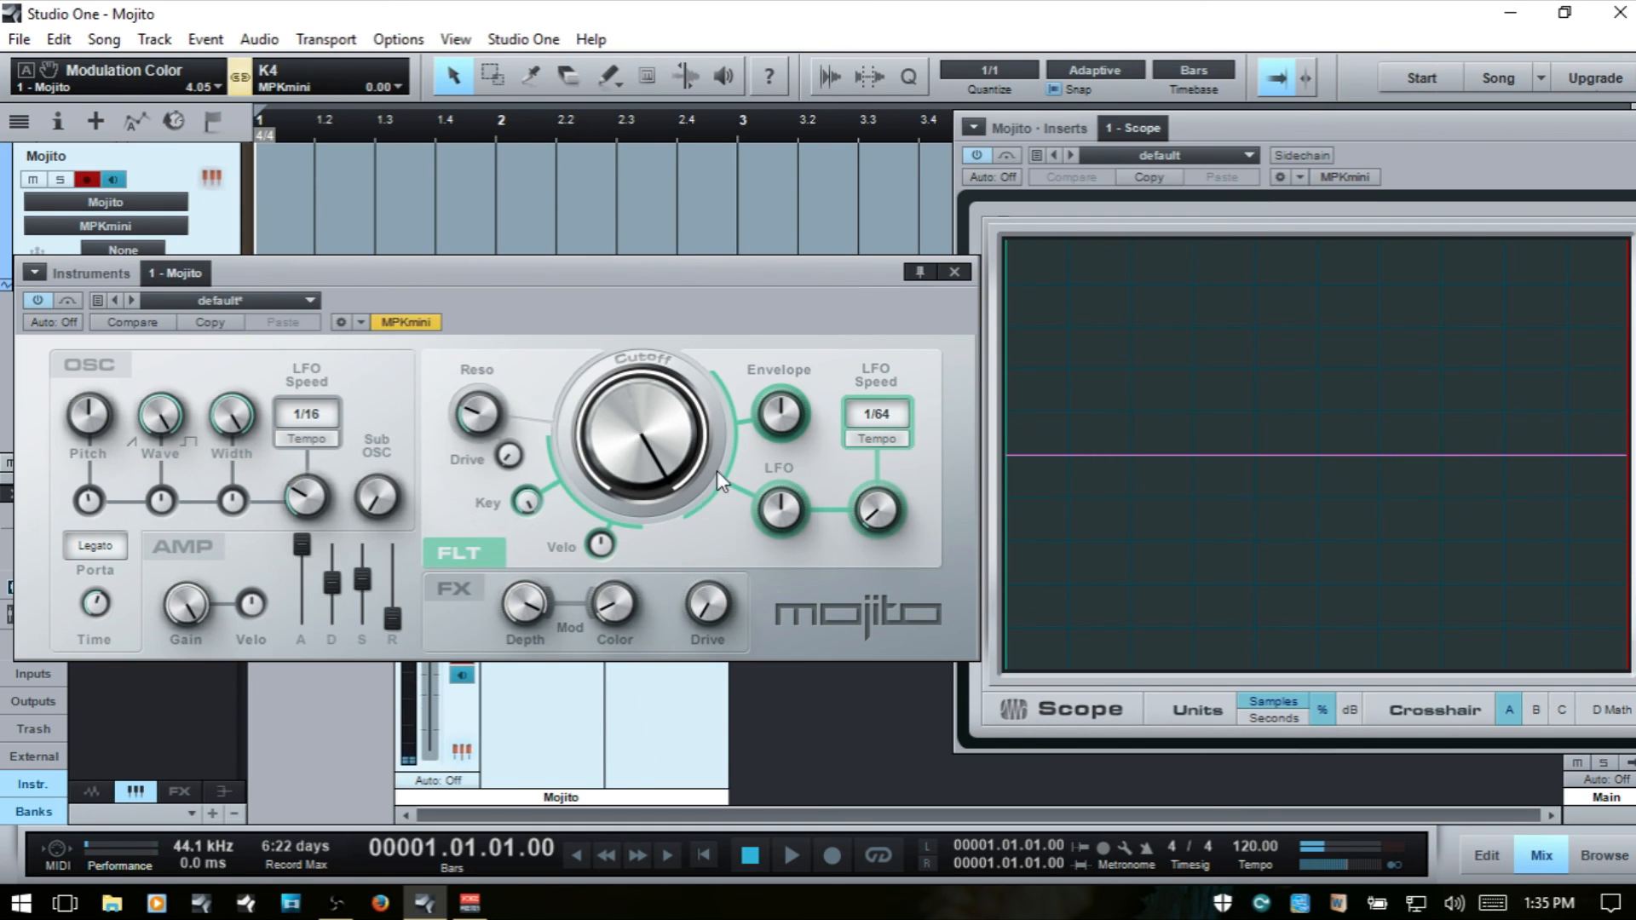
{"action": "left_click_drag", "start_coordinate": [520, 266], "coordinate": [762, 214]}
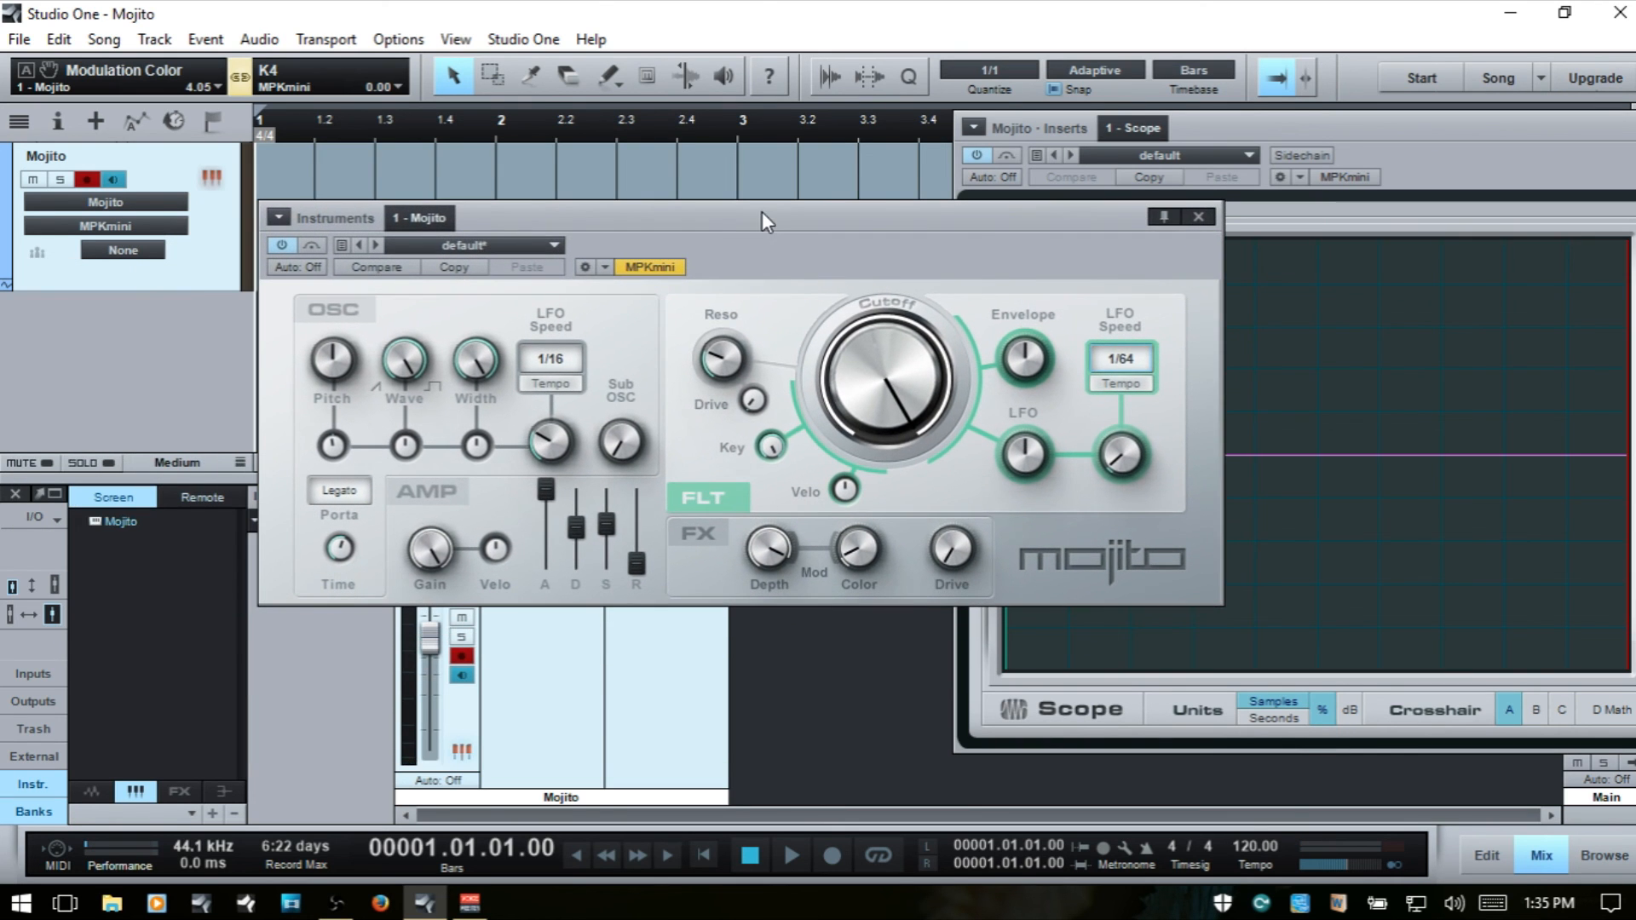